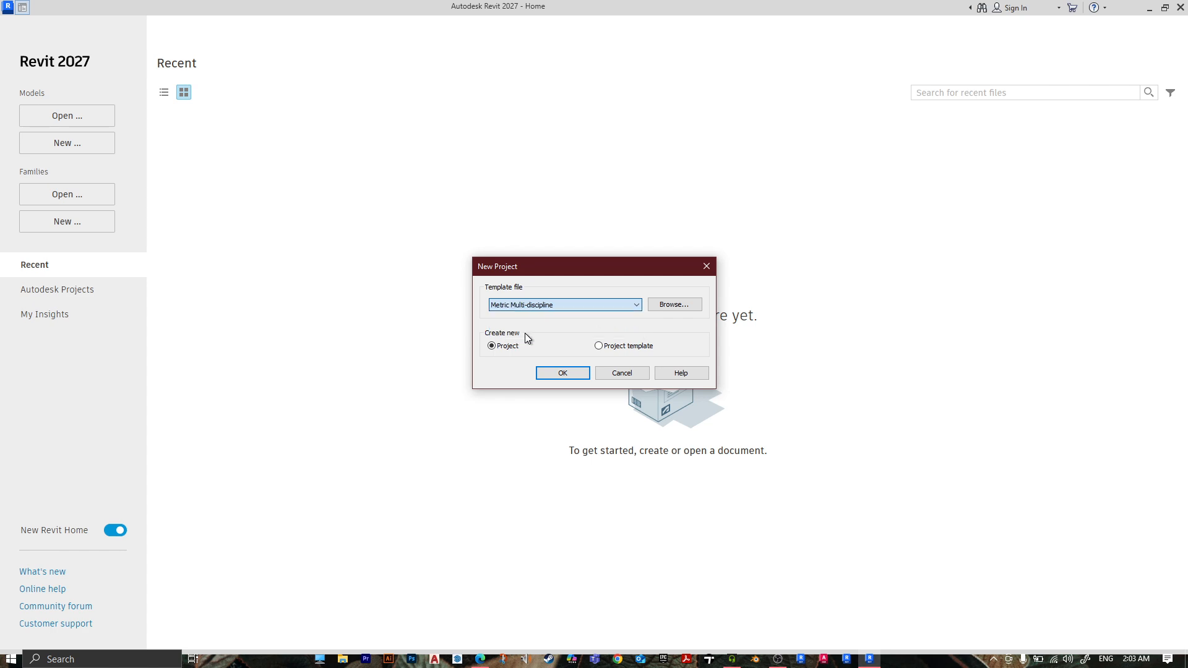
- Create a project from the Metric Multi-discipline template and set its length units to meters with 2 decimal places
click(561, 374)
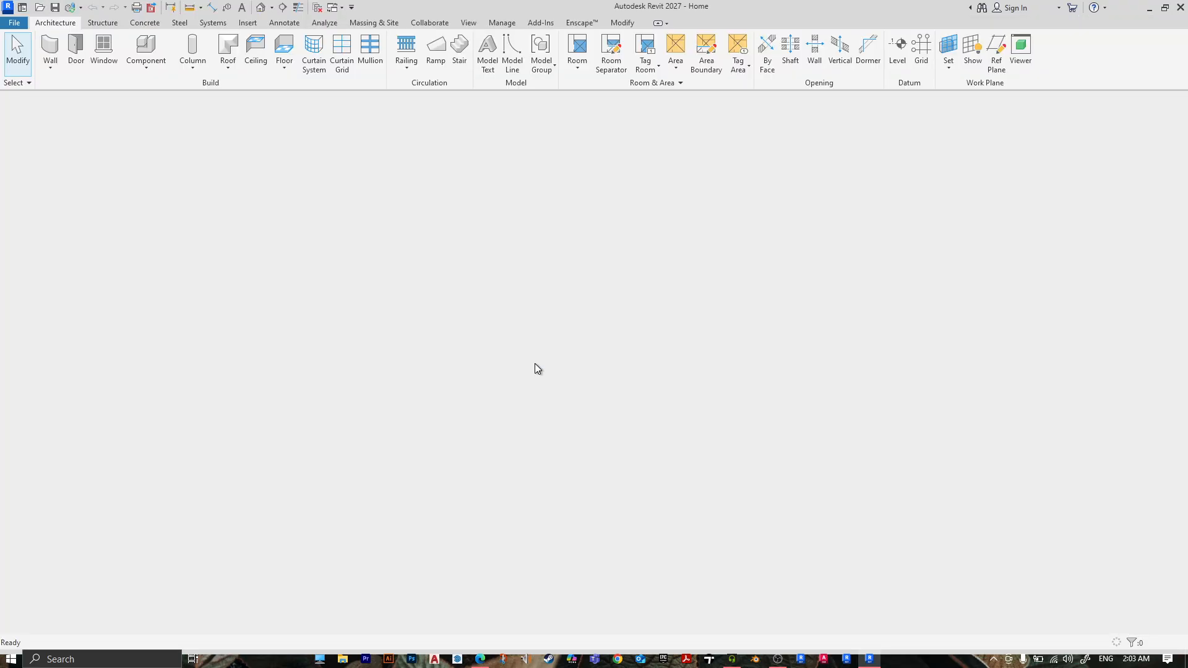
key(u)
key(n)
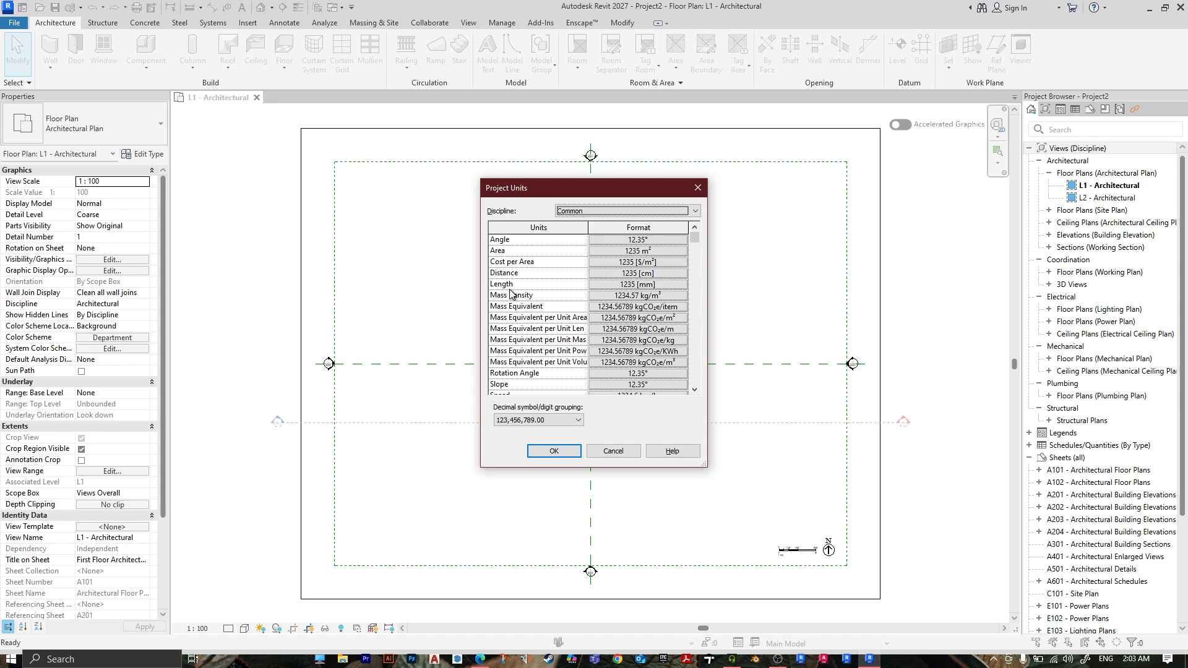
click(624, 284)
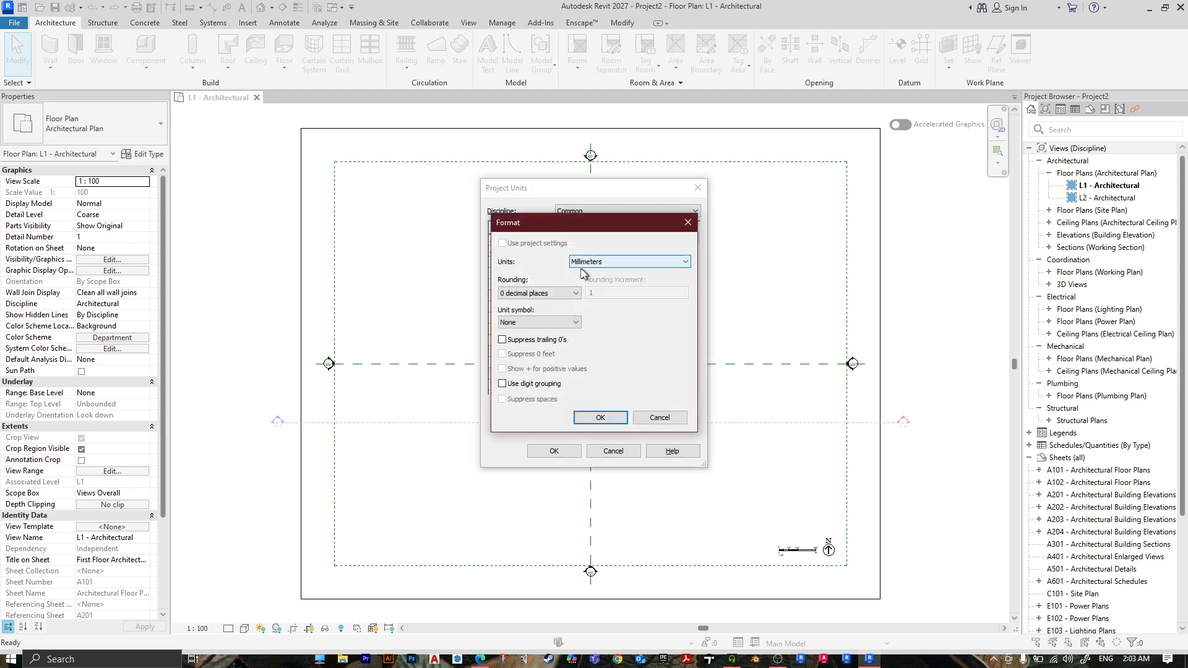
click(612, 261)
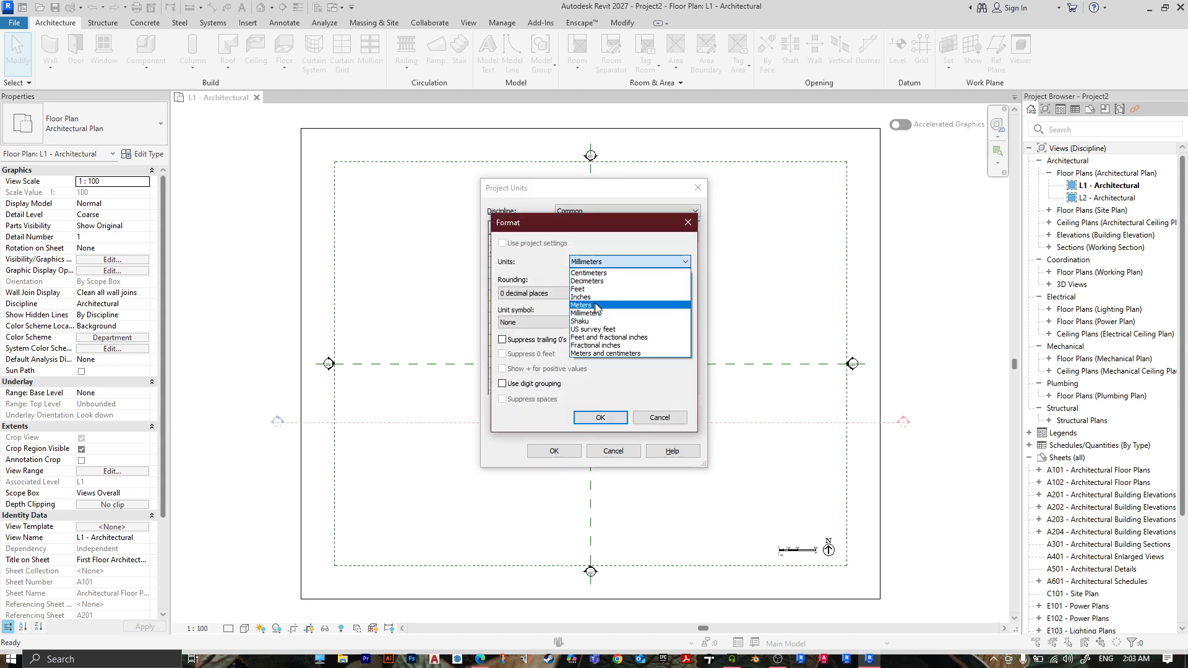
click(595, 306)
click(539, 293)
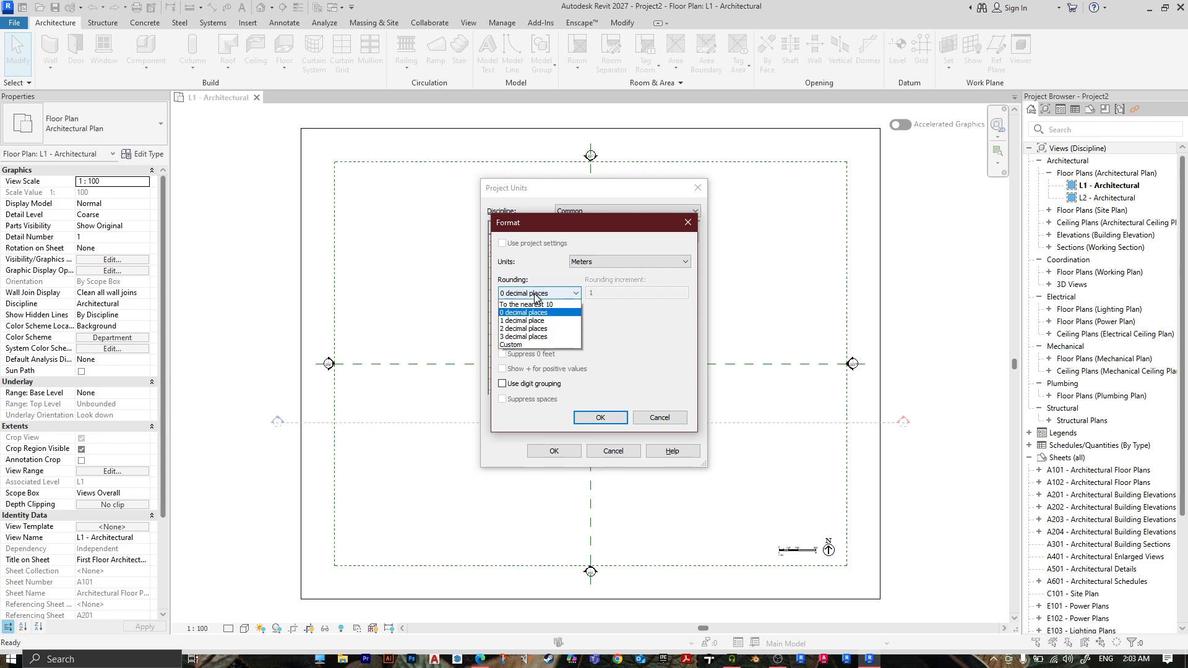
click(509, 345)
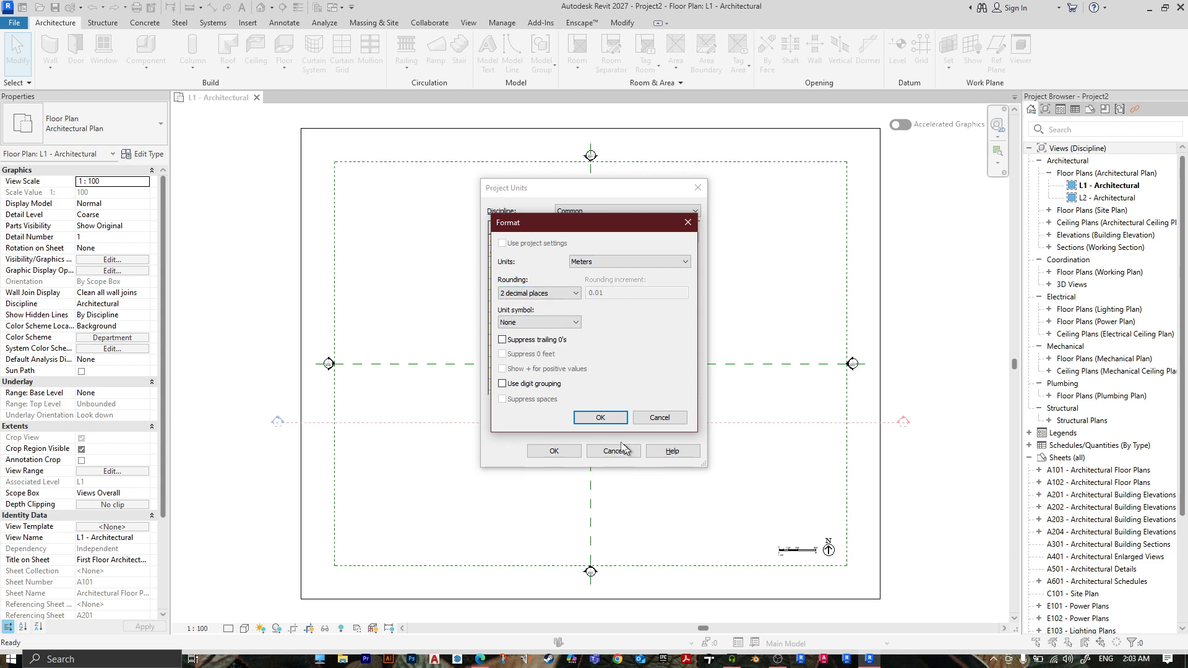
click(600, 418)
click(554, 451)
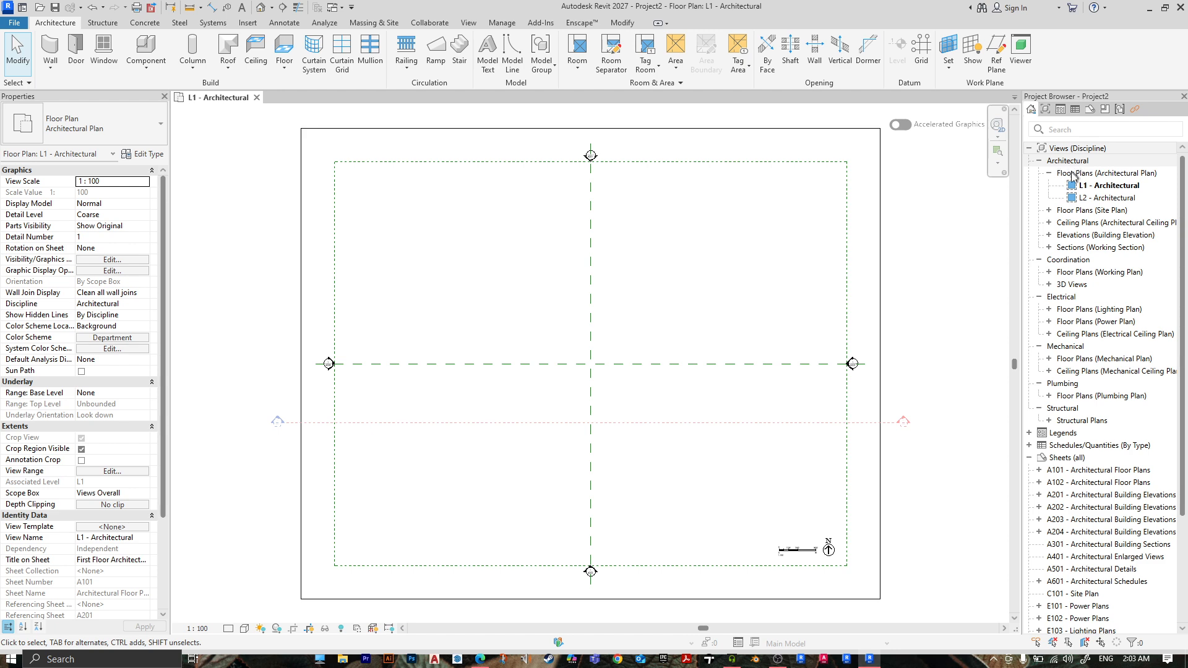
- Start an in-place model in the Floors category on the L1 architectural plan and name it "swimming pool"
click(1103, 190)
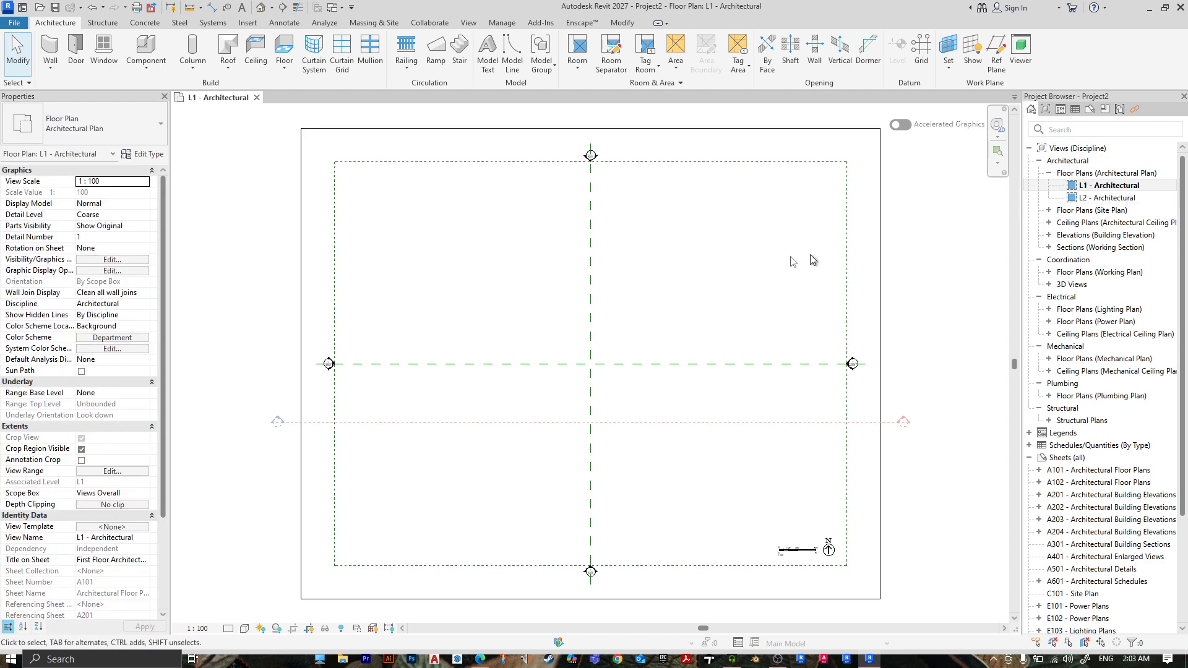
click(149, 68)
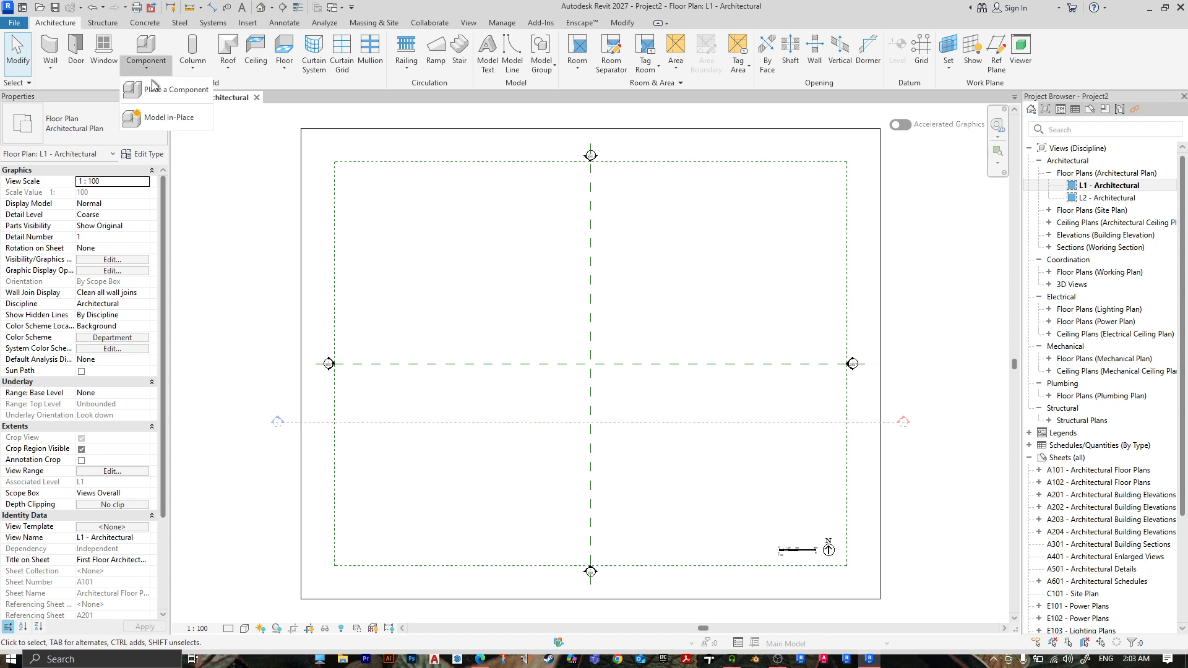
click(179, 119)
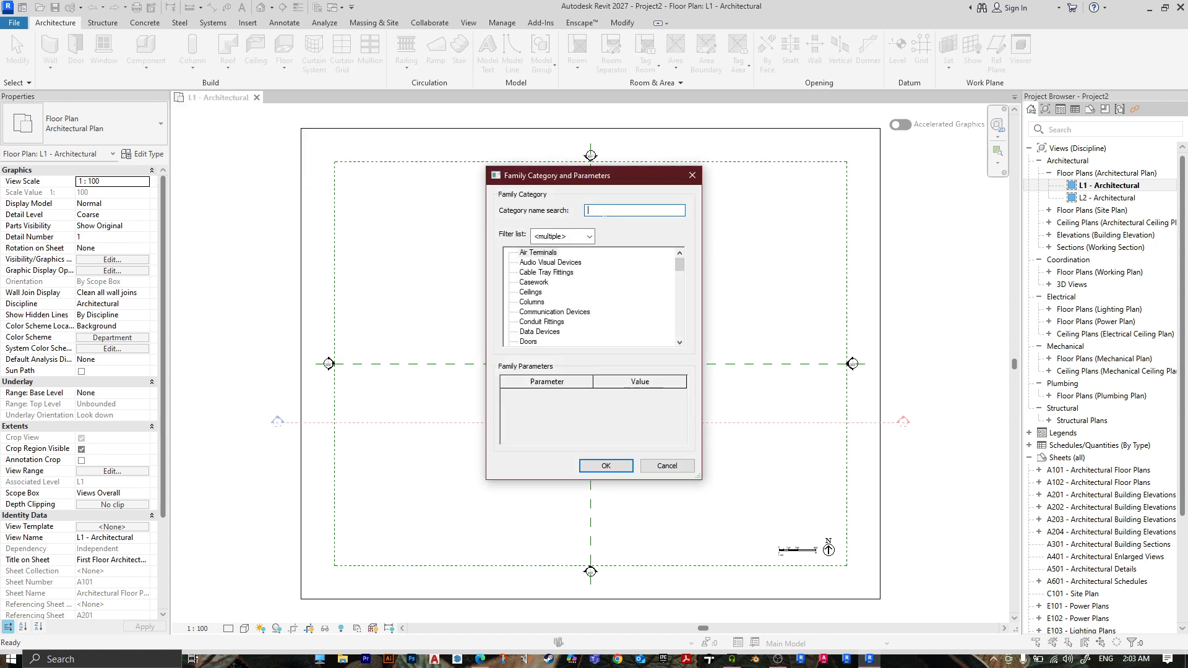
text(floor)
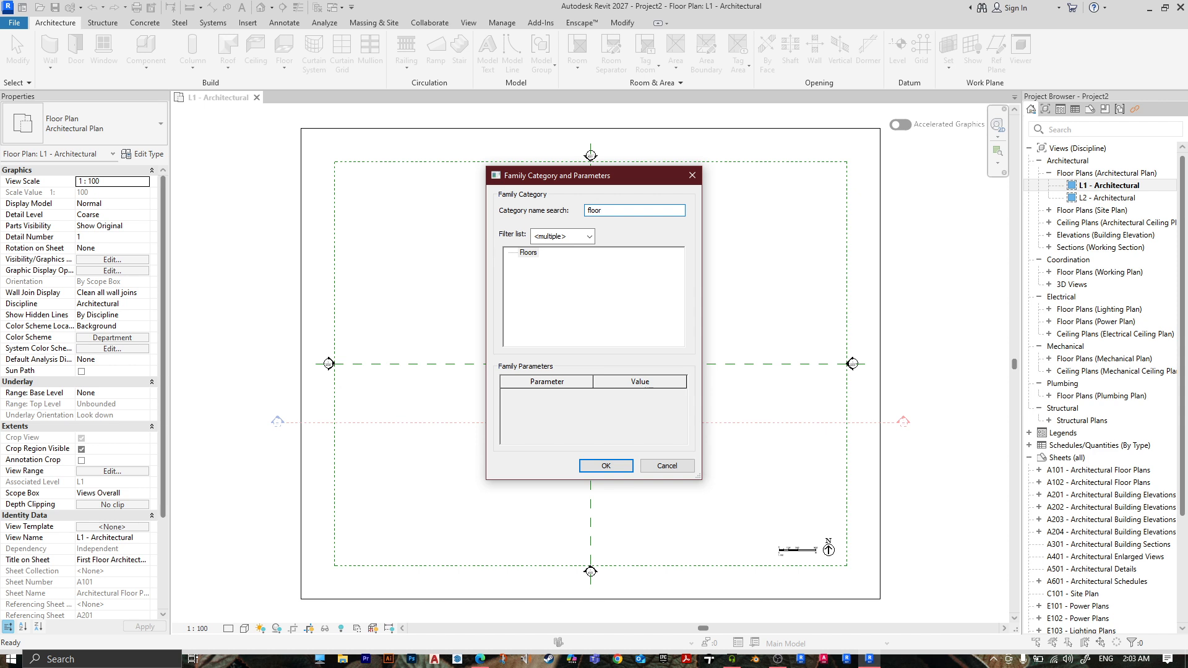
click(529, 252)
click(621, 469)
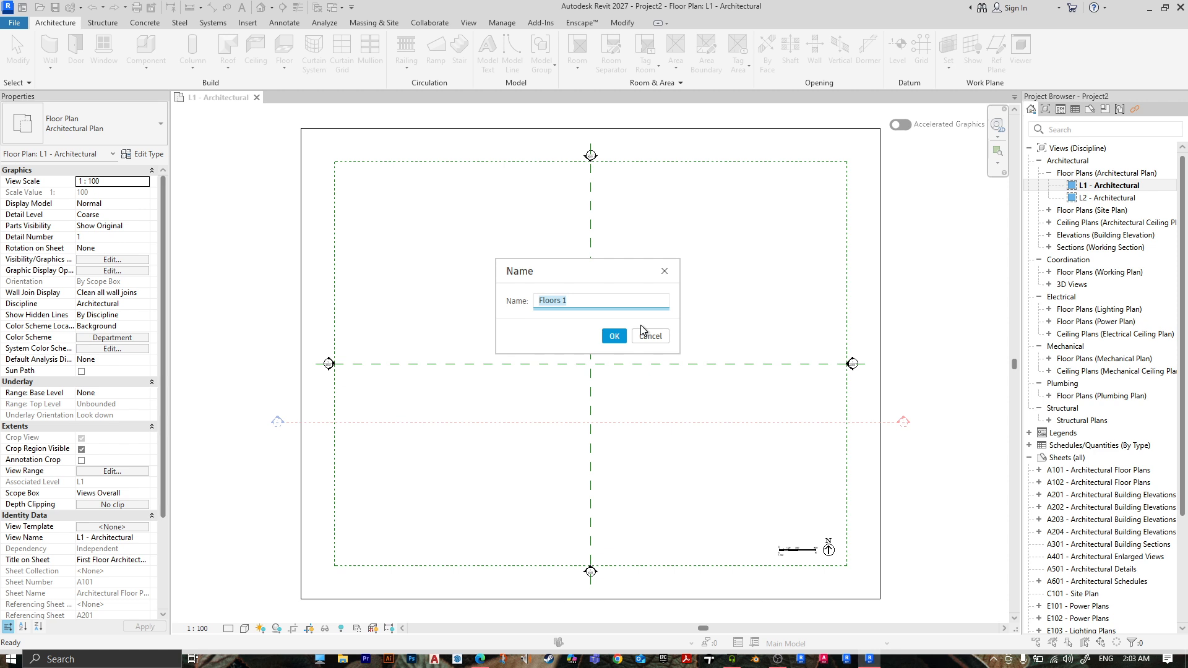
text(swimming pool)
click(614, 337)
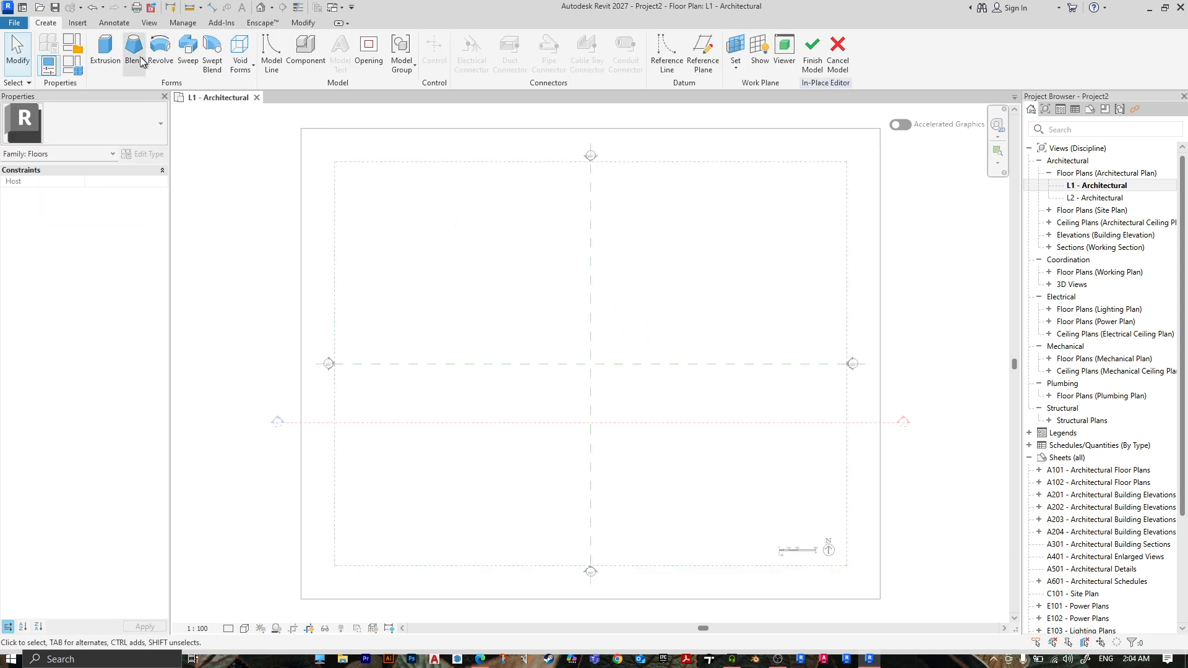
- Start an extrusion and sketch a rectangle about 24 m by 8 m just above the plan's horizontal centre reference plane
click(105, 54)
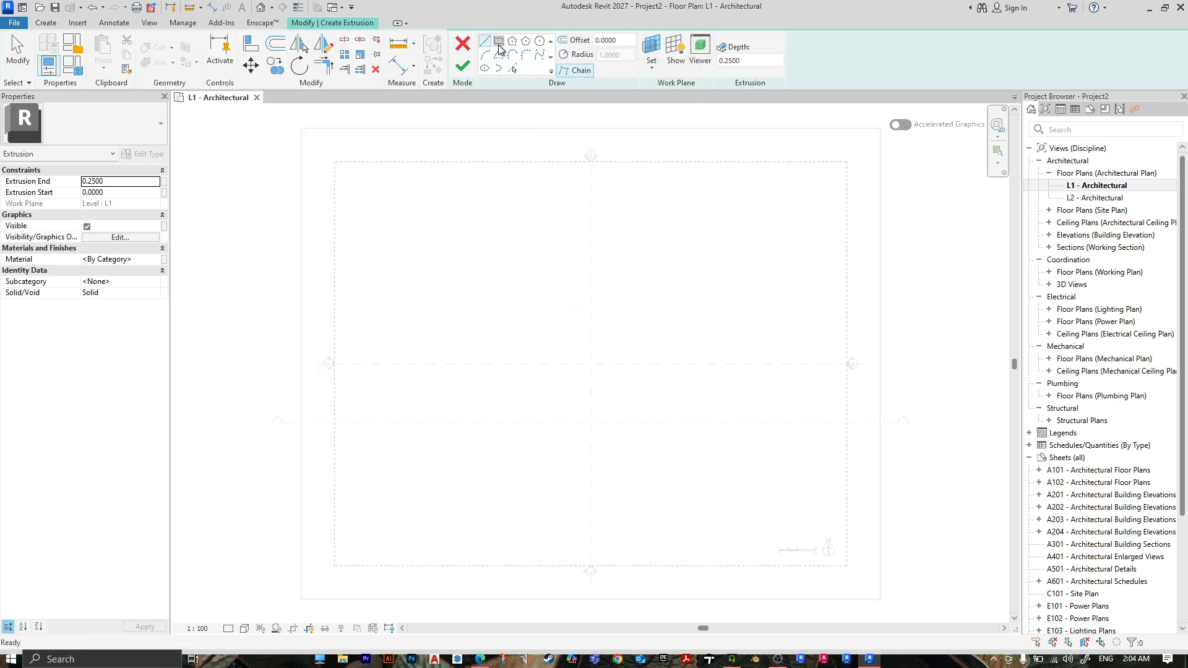
click(498, 42)
click(483, 292)
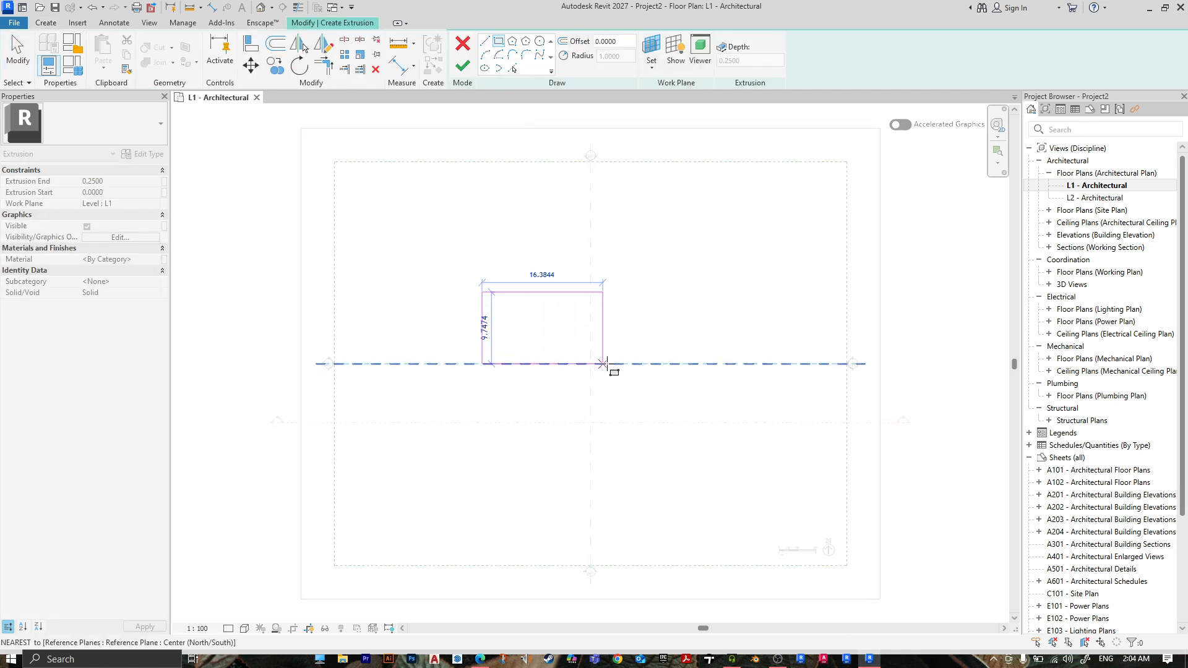
click(659, 351)
- Set the sketched rectangle's width to 6 m and its length to 20 m
click(675, 331)
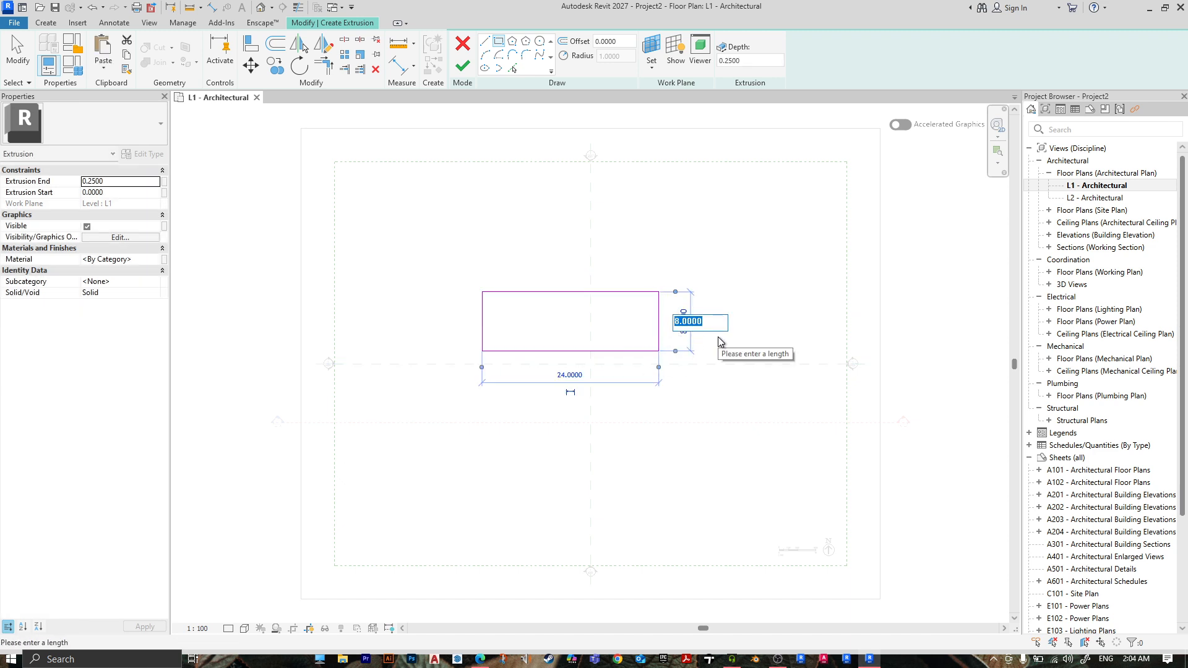
text(6)
key(Return)
click(575, 374)
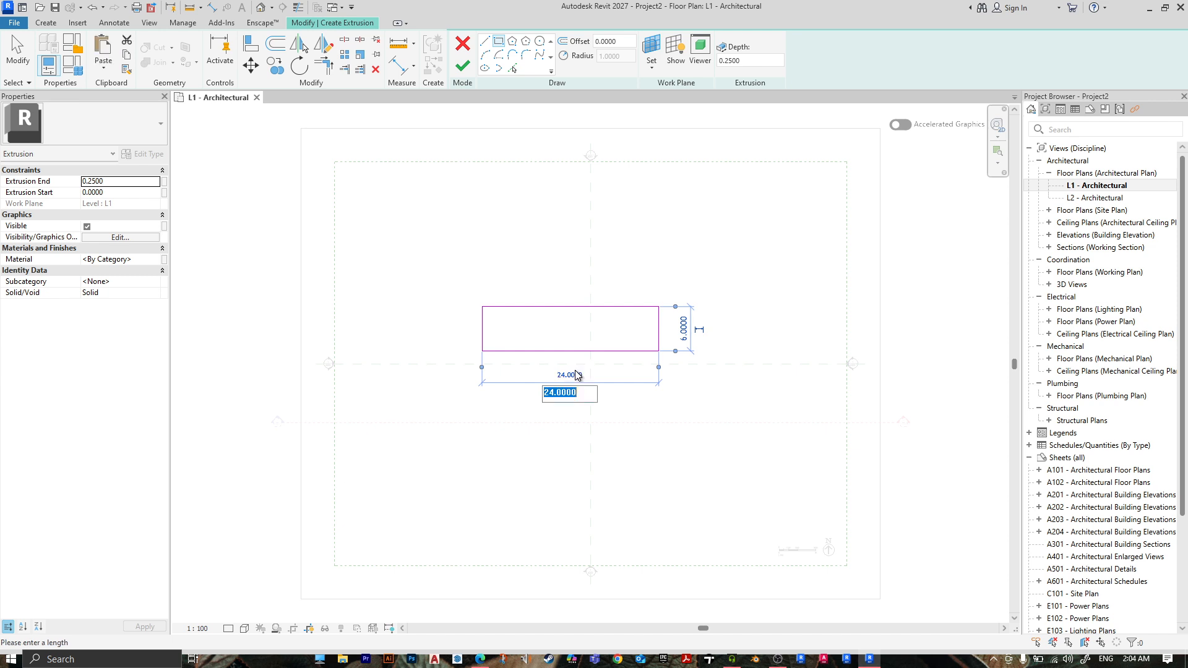
text(20)
key(Return)
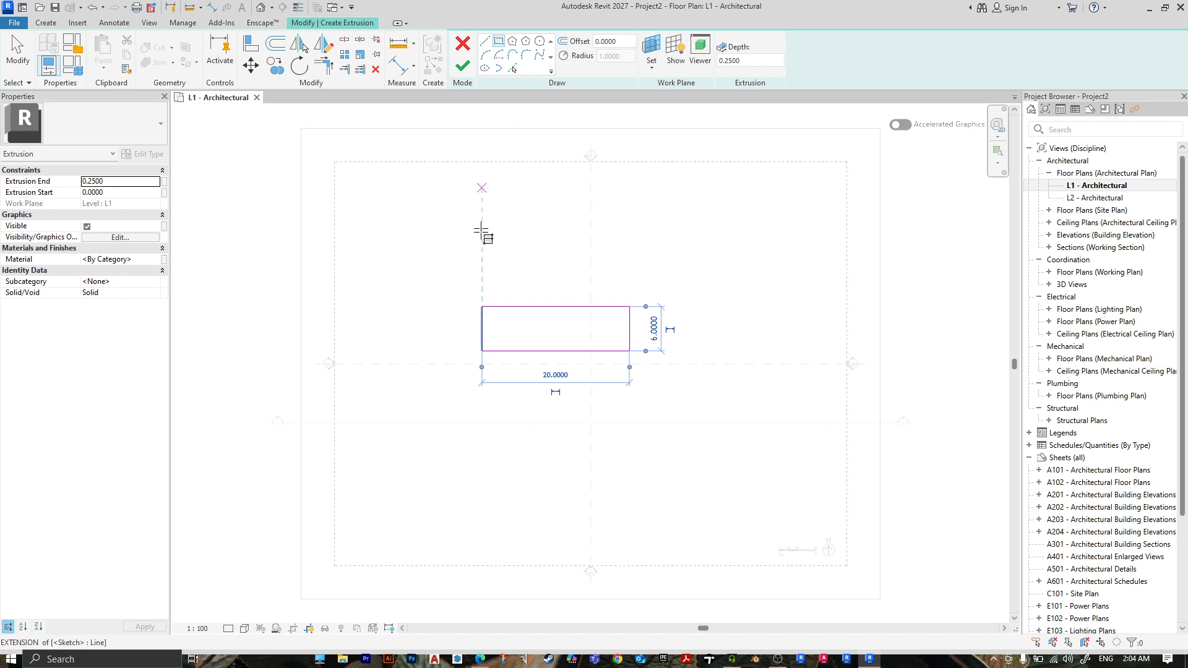
- Round the rectangle's upper-left corner with a fillet arc of 0.5 m radius
scroll(477, 331, up, 3)
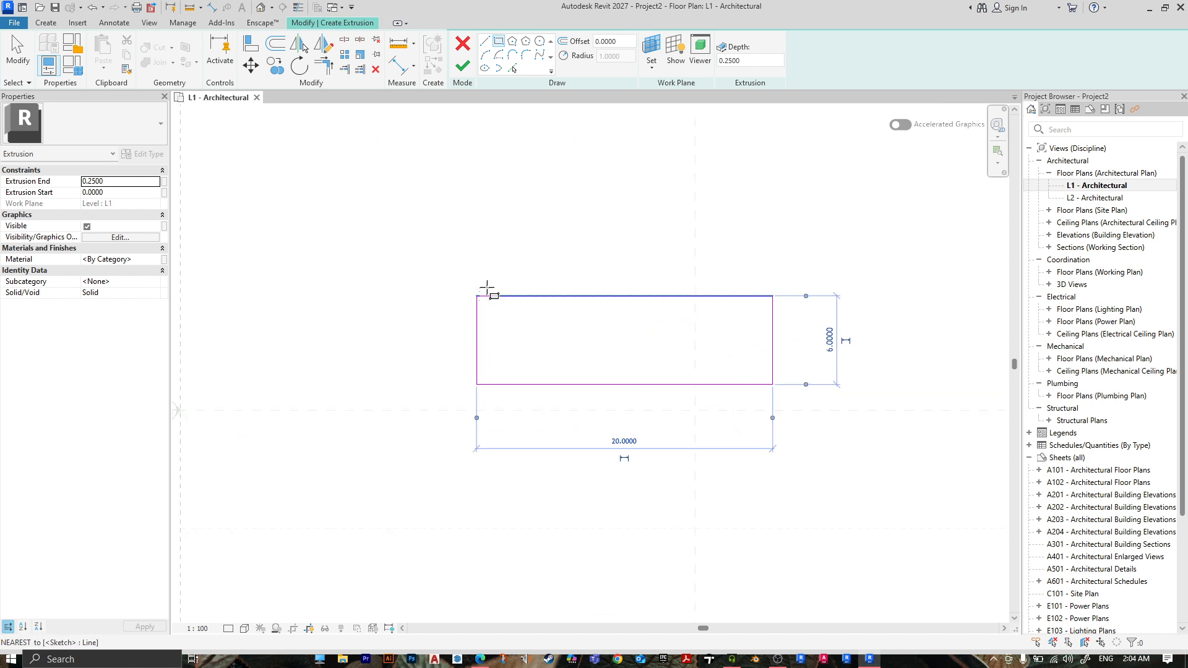
click(525, 57)
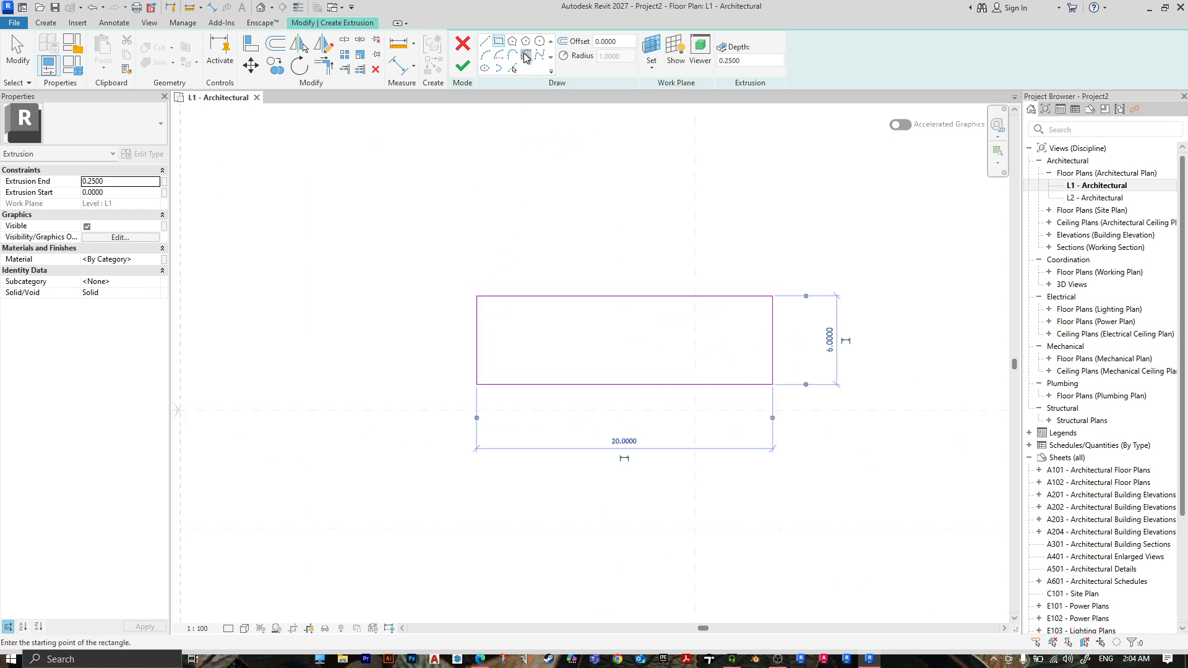
click(486, 297)
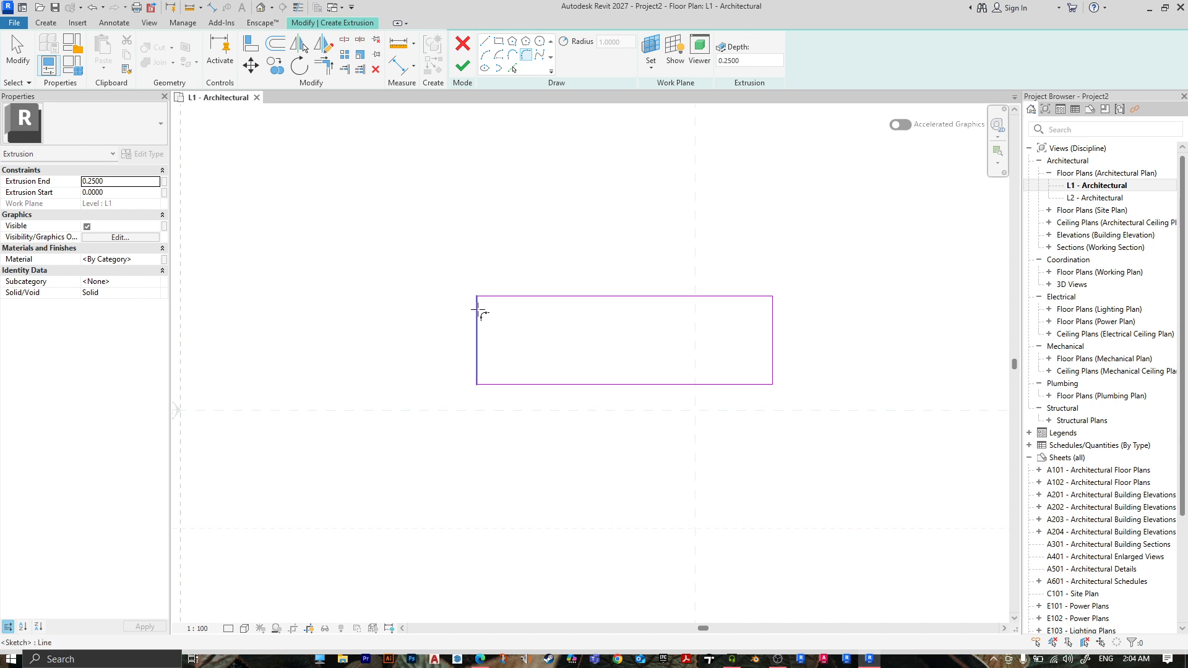
click(477, 311)
scroll(480, 300, up, 2)
click(481, 301)
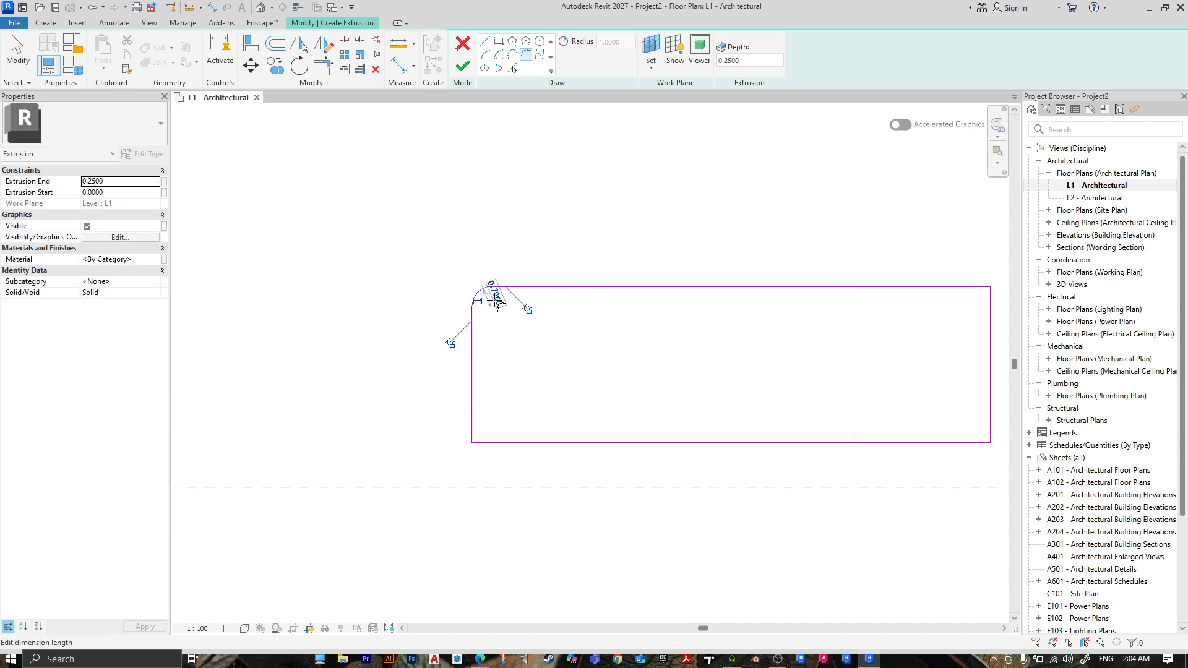
text(0.5)
key(Return)
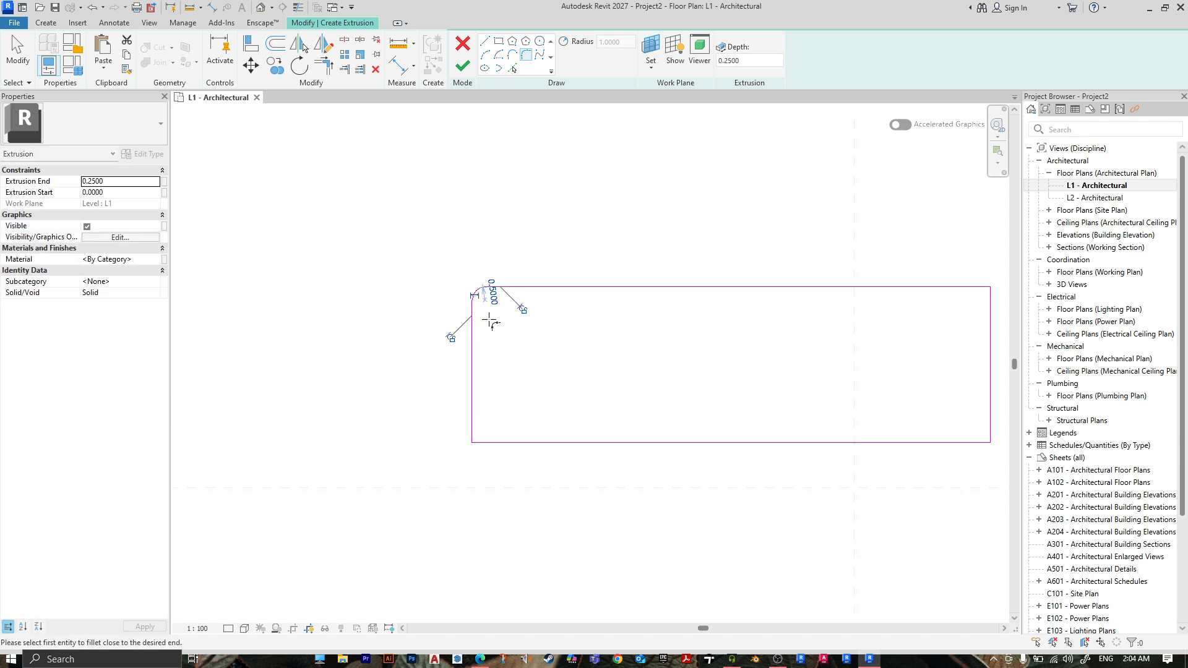
- Round the rectangle's lower-left corner with a fillet arc of 0.5 m radius
click(473, 430)
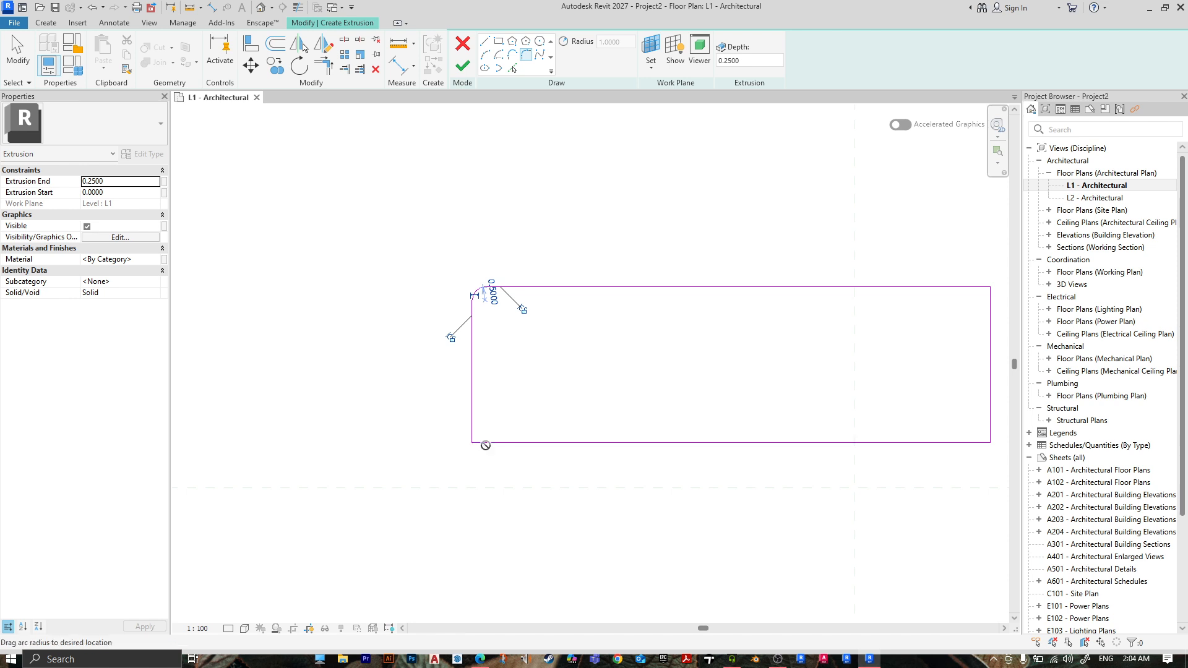
click(486, 442)
click(491, 385)
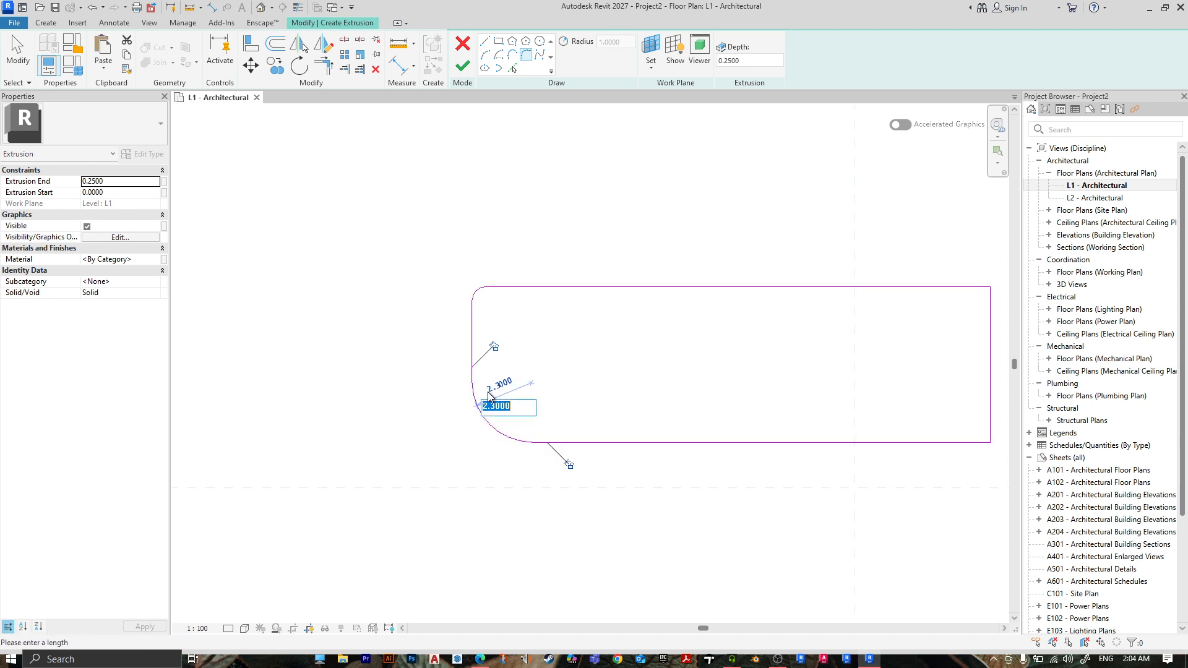
text(0.5)
key(Return)
- Round the rectangle's upper-right corner with a fillet arc of 0.5 m radius
scroll(591, 371, up, 1)
middle_drag(591, 372, 236, 315)
click(693, 226)
click(682, 217)
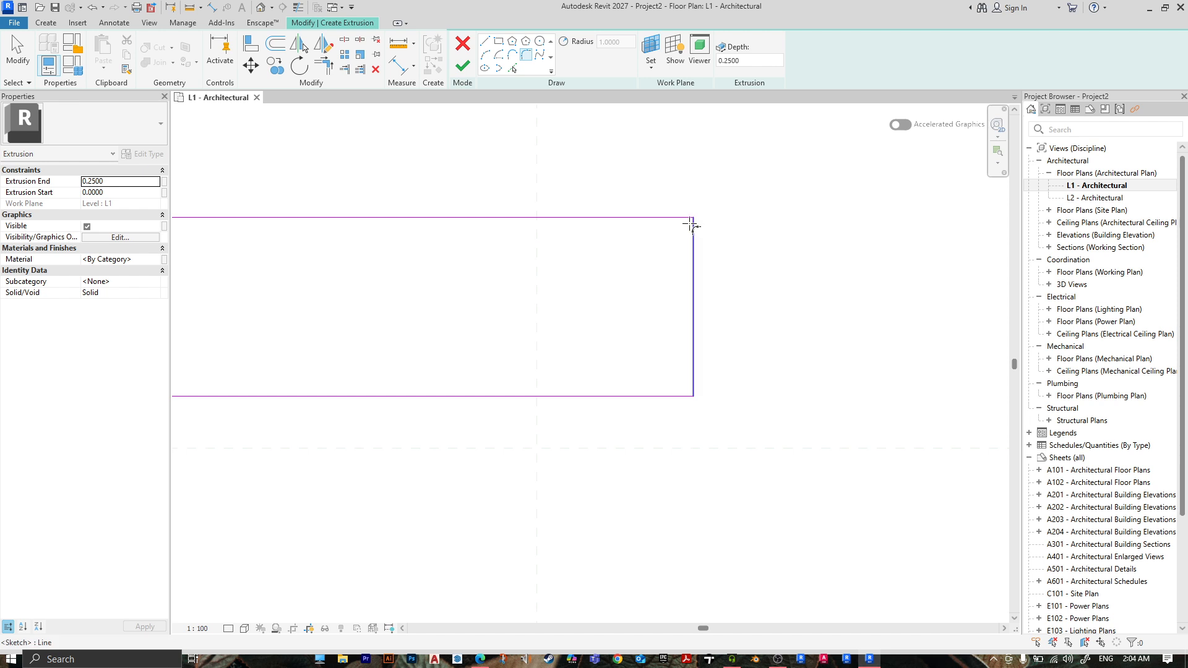
click(693, 229)
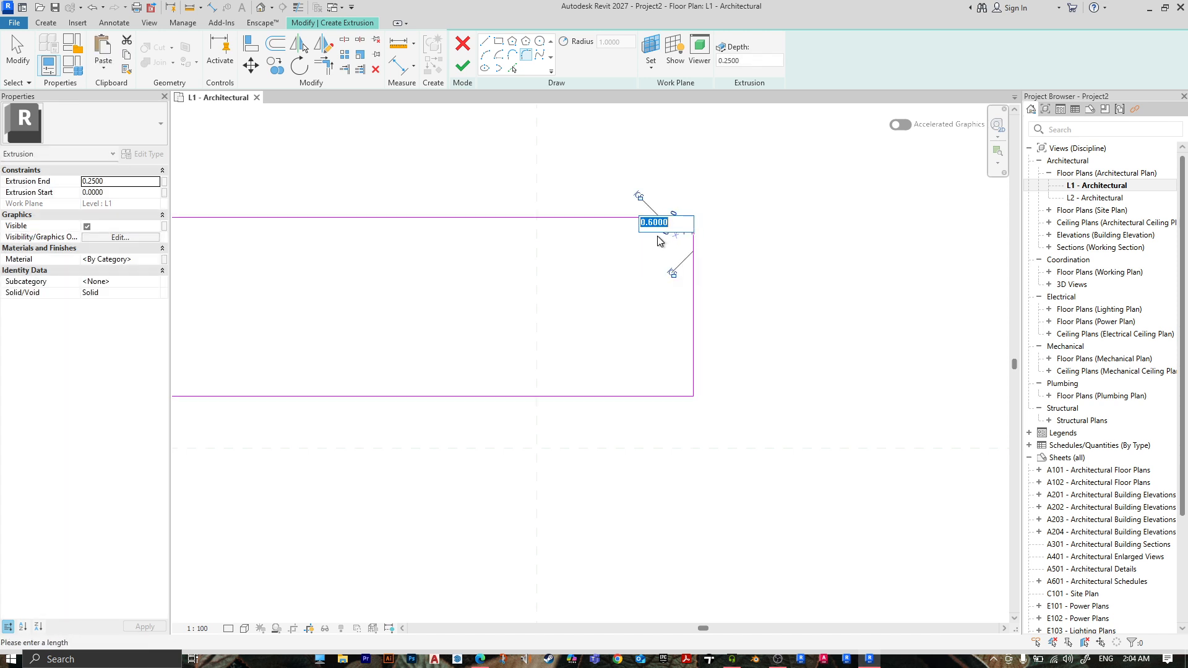
text(0.5)
key(Return)
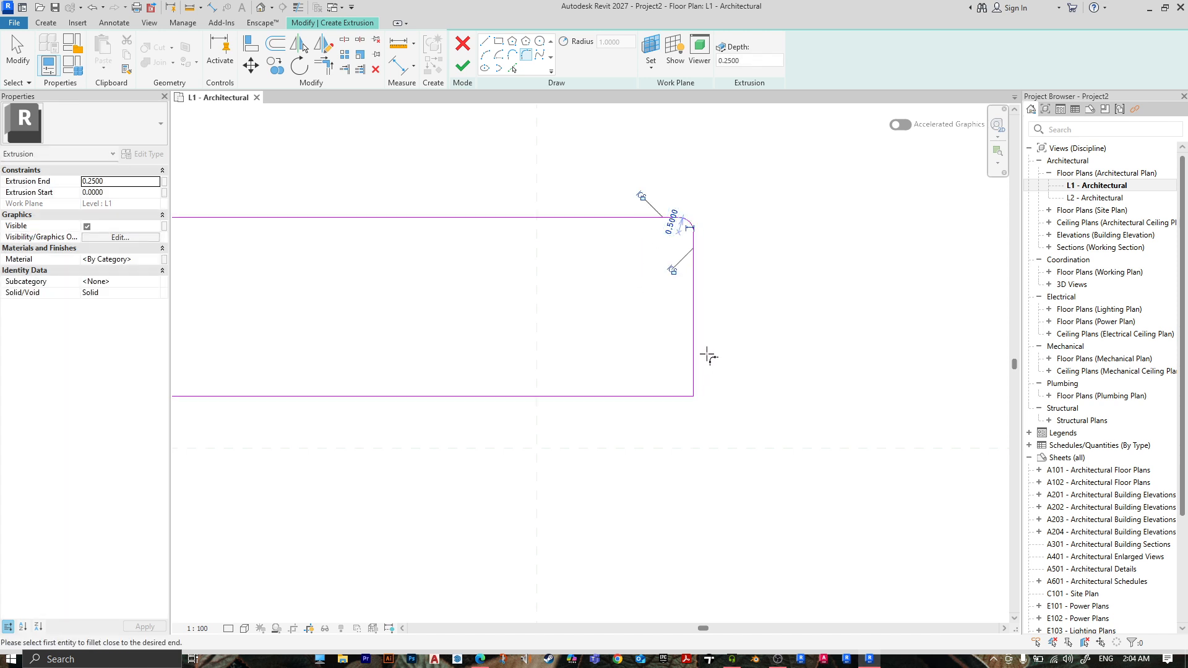
- Round the rectangle's lower-right corner with a fillet arc of 0.5 m radius
click(675, 399)
click(693, 371)
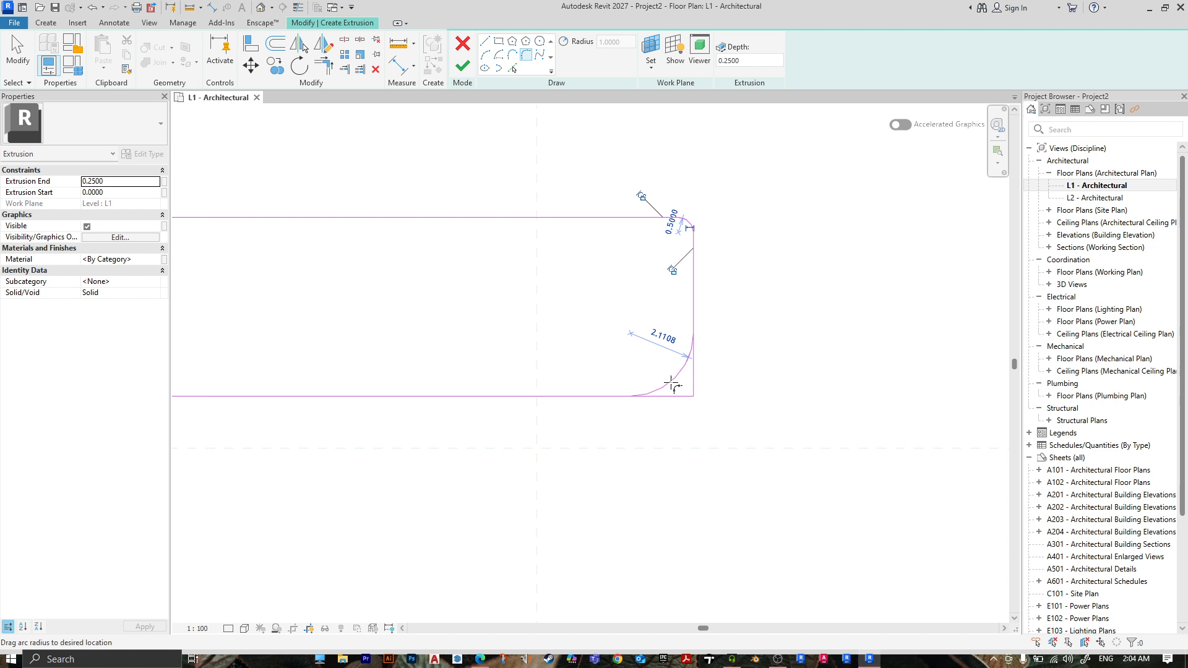
click(692, 359)
text(0.5)
key(Return)
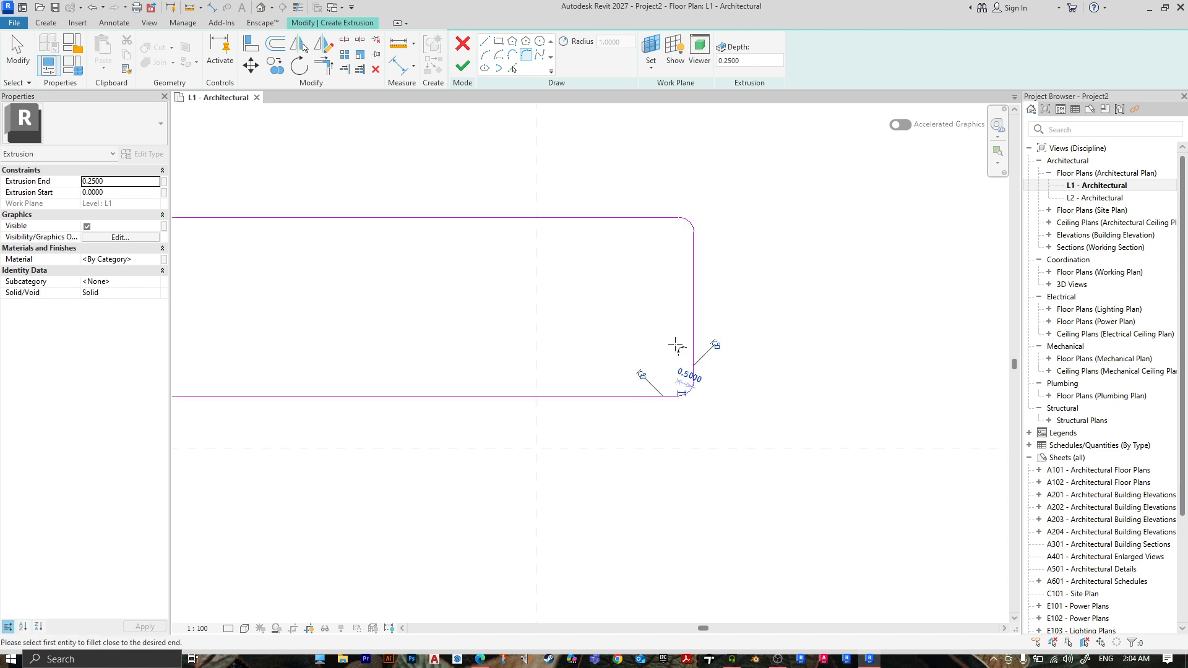
- Offset a copy of the whole rounded rectangle outward by 0.1 m as a numerical offset
scroll(643, 340, down, 3)
middle_drag(397, 279, 453, 281)
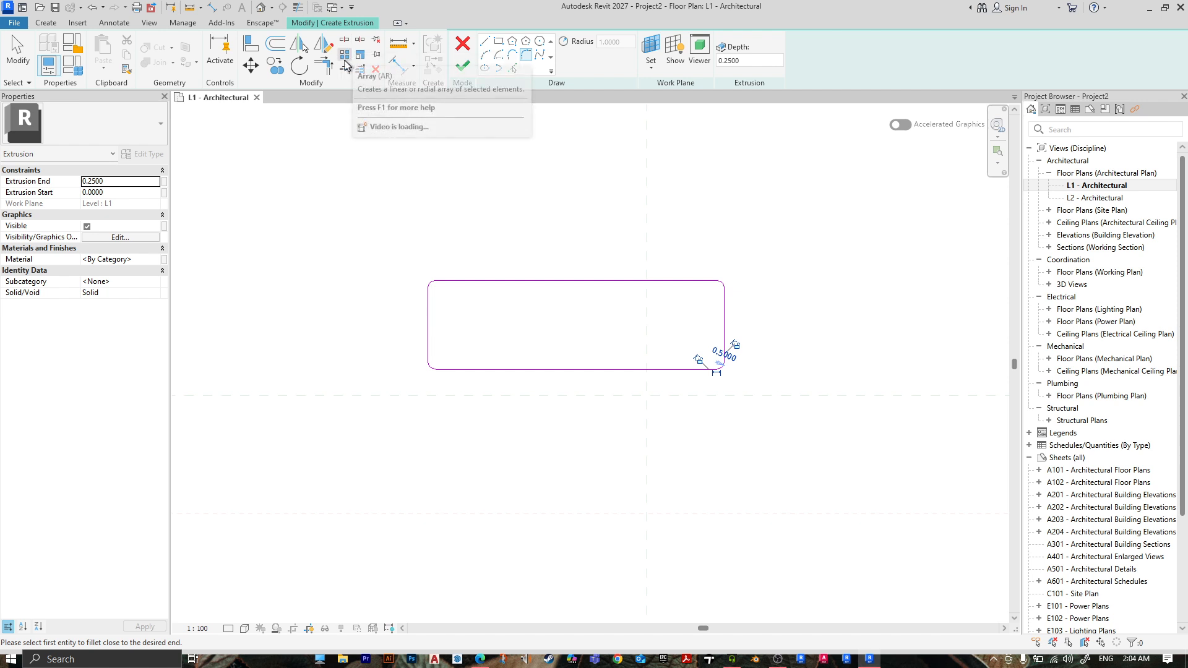
click(275, 43)
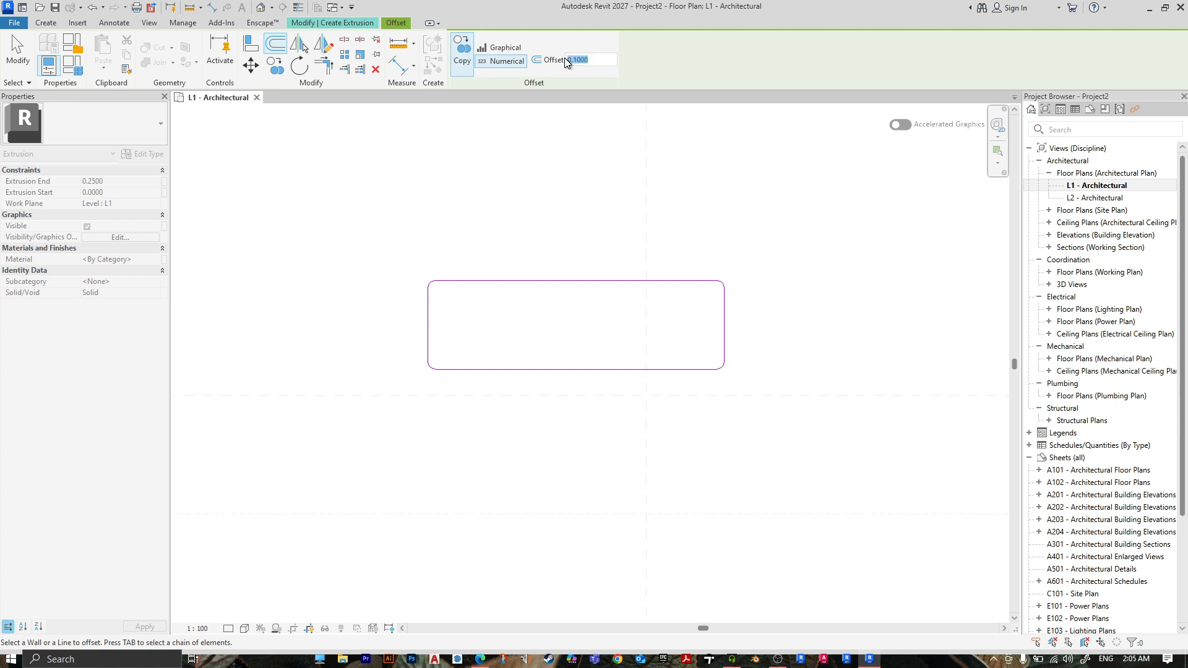
scroll(449, 273, up, 3)
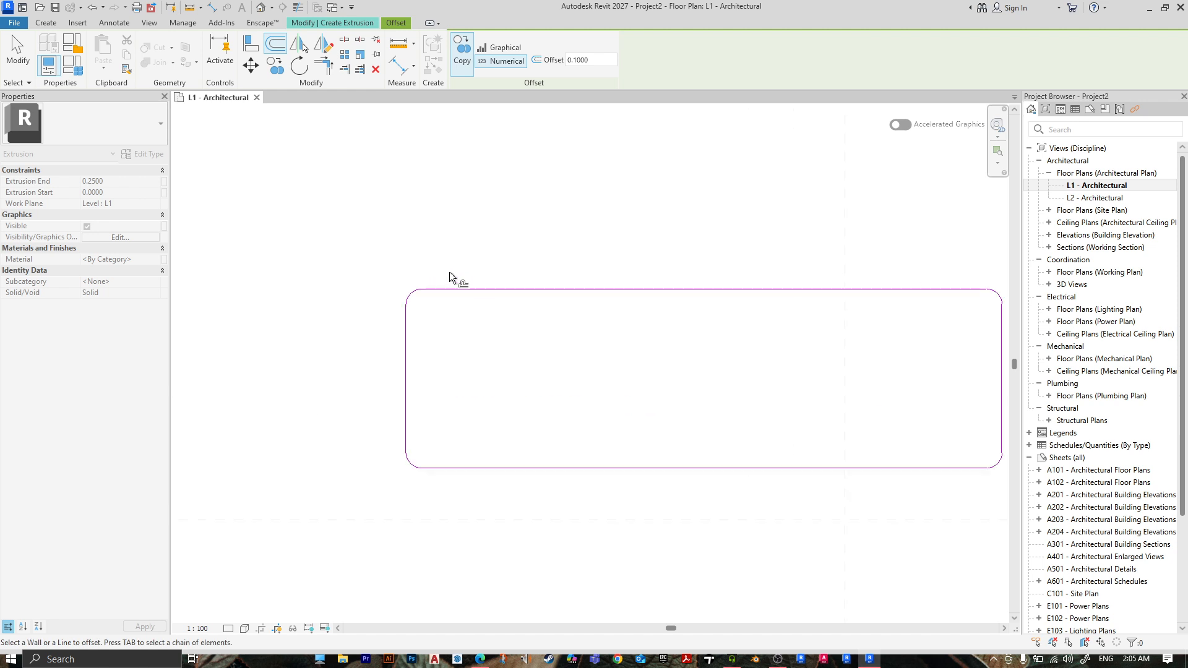
key(Tab)
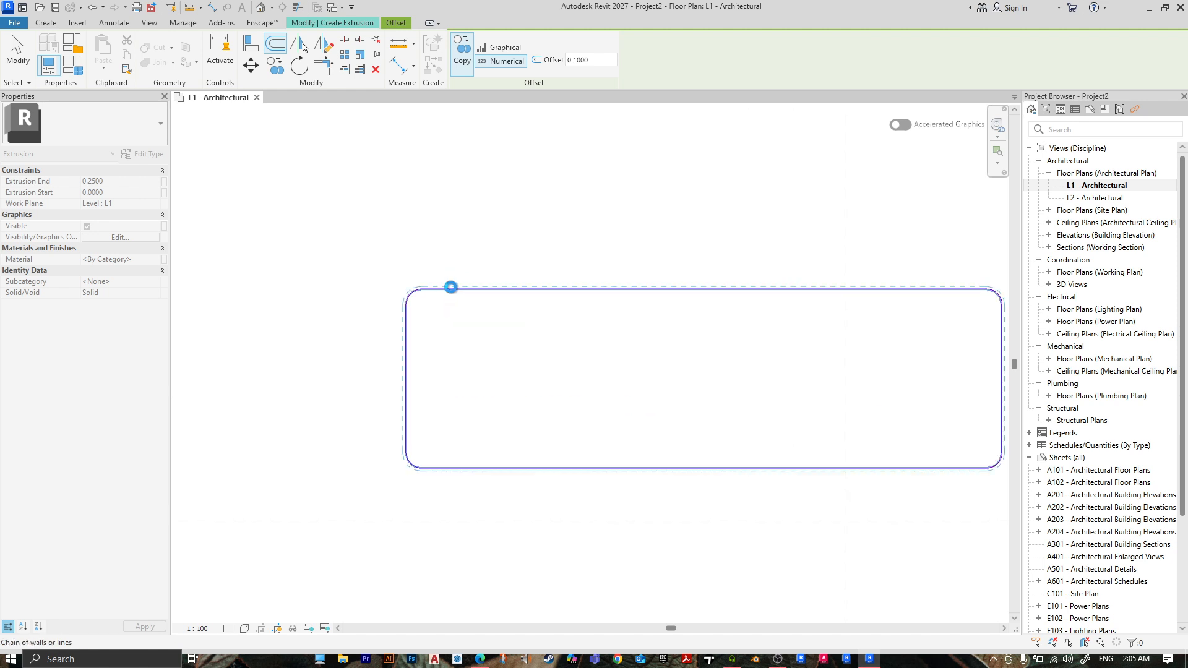
click(443, 287)
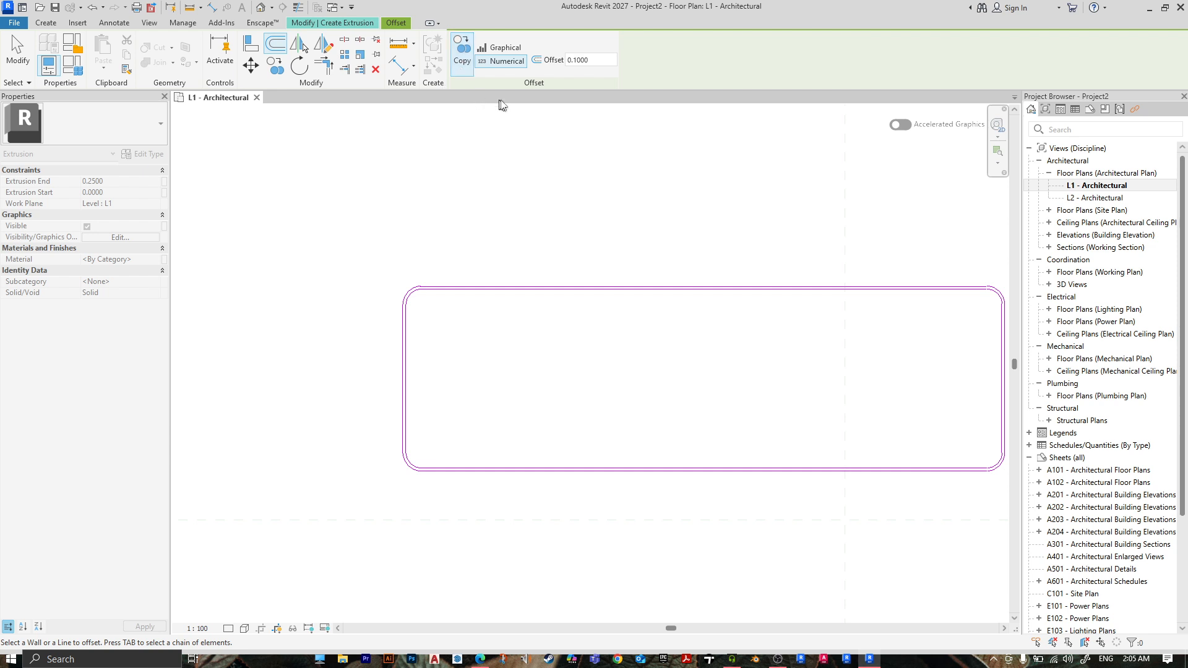
- Finish the sketch of the double rounded outline and set the extrusion start to -6 m
click(347, 22)
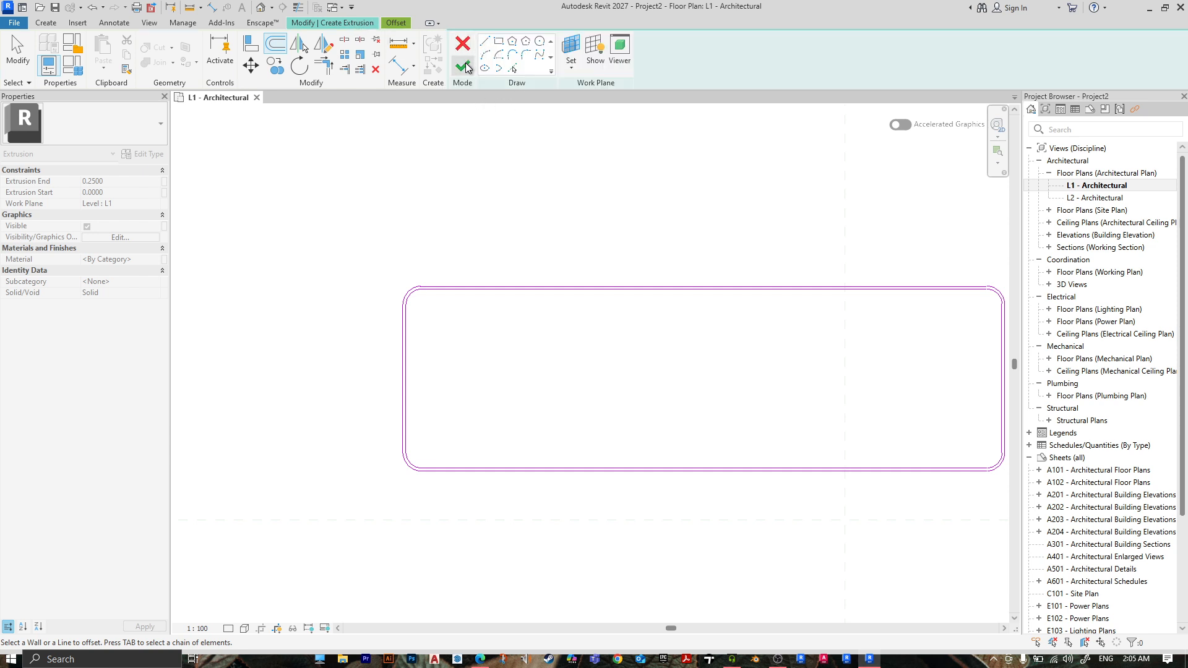
click(463, 47)
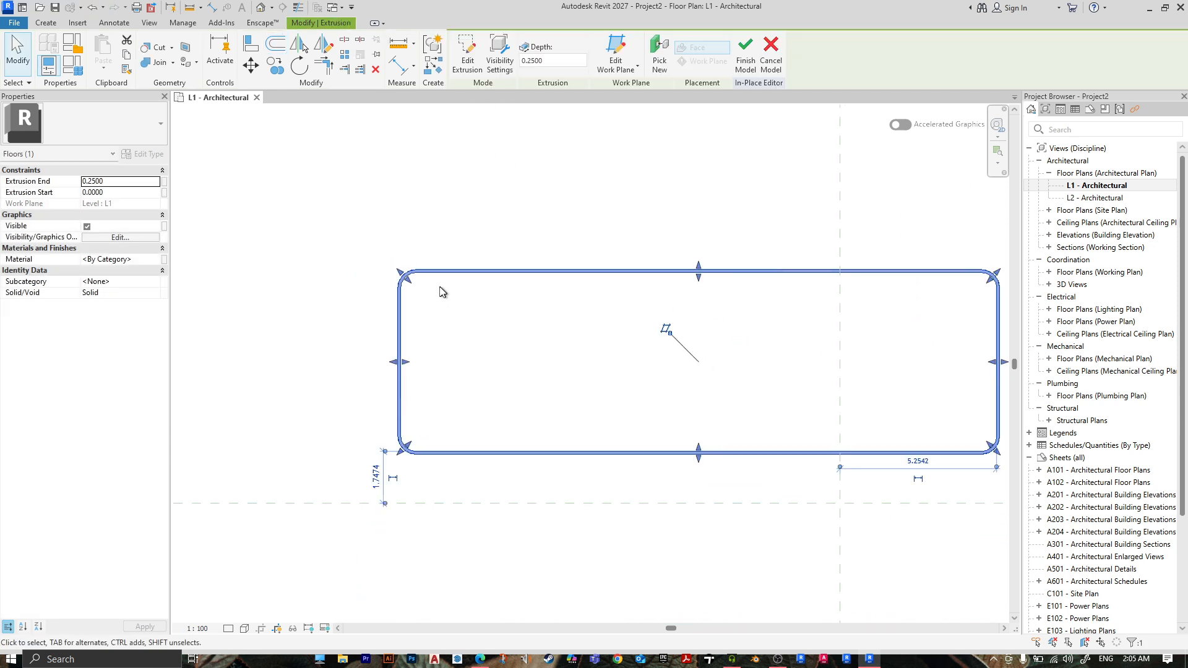
click(111, 192)
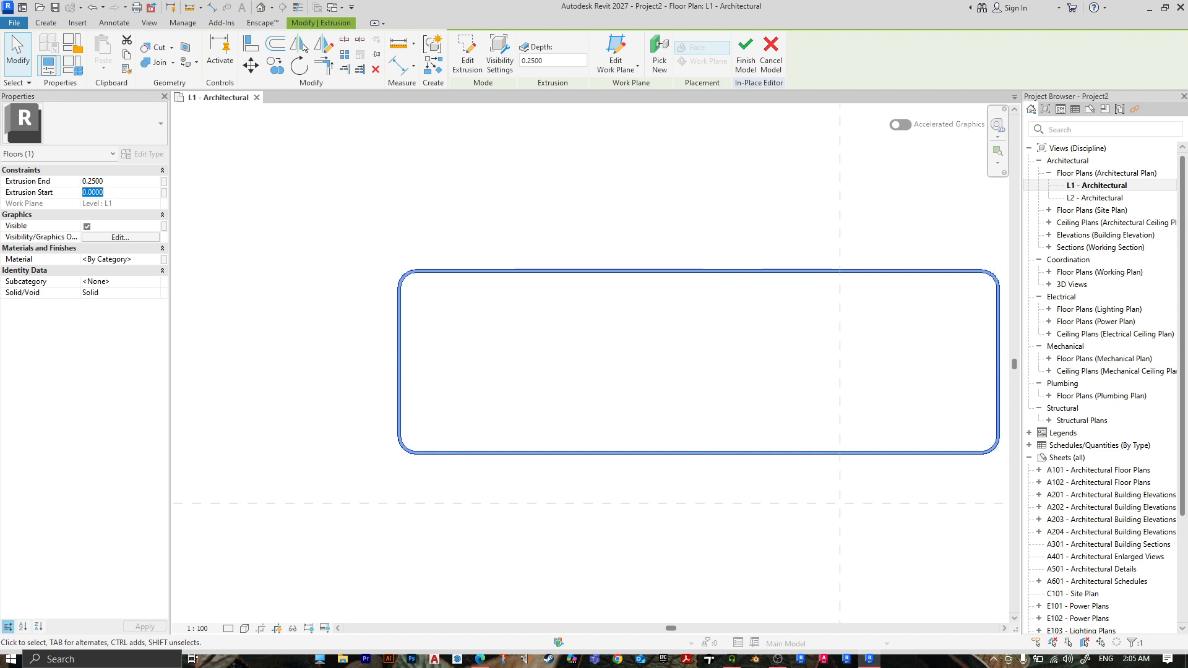
text(-6)
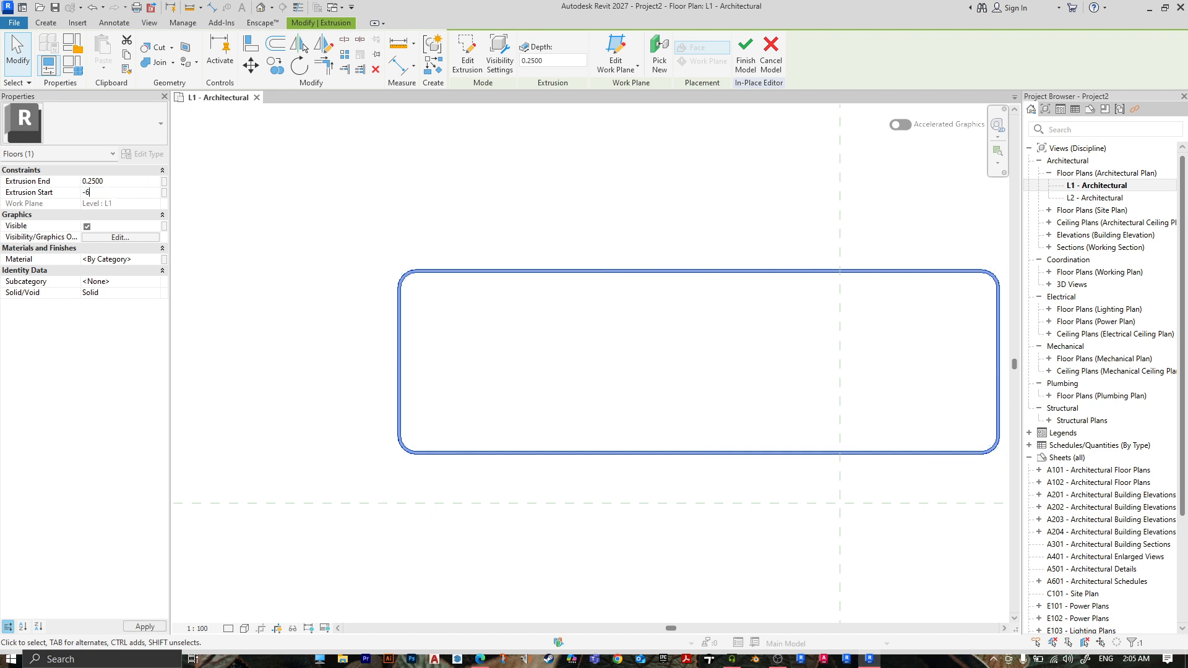
key(Return)
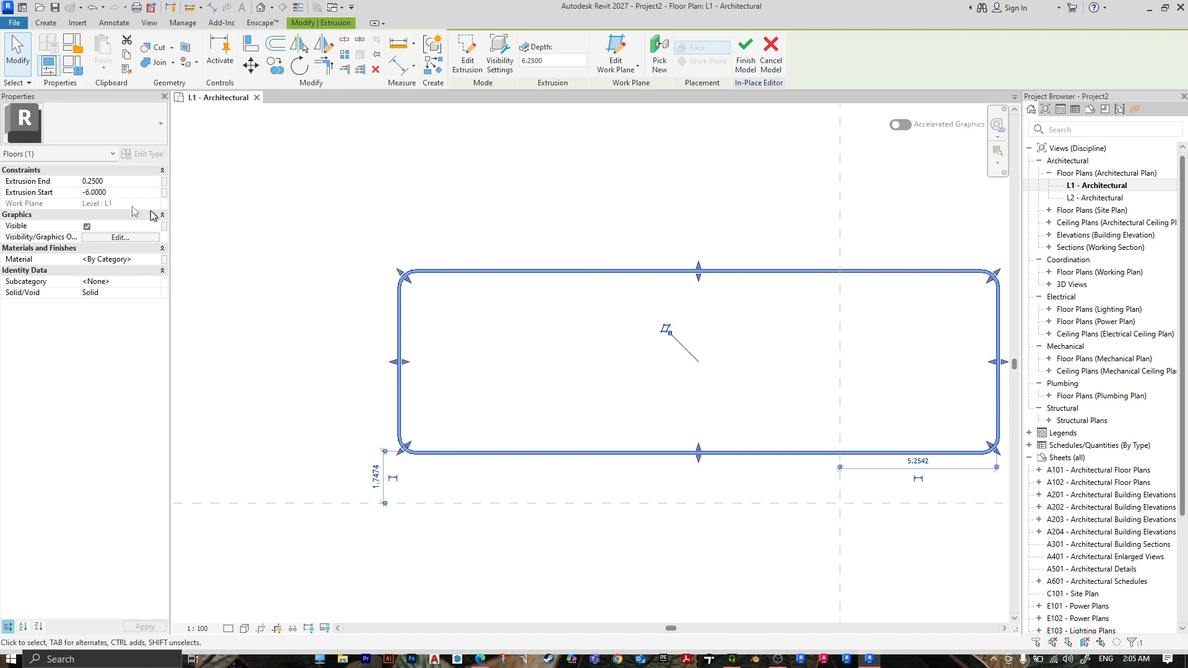
- Set the extrusion end of the pool walls to 0.1 m
click(120, 182)
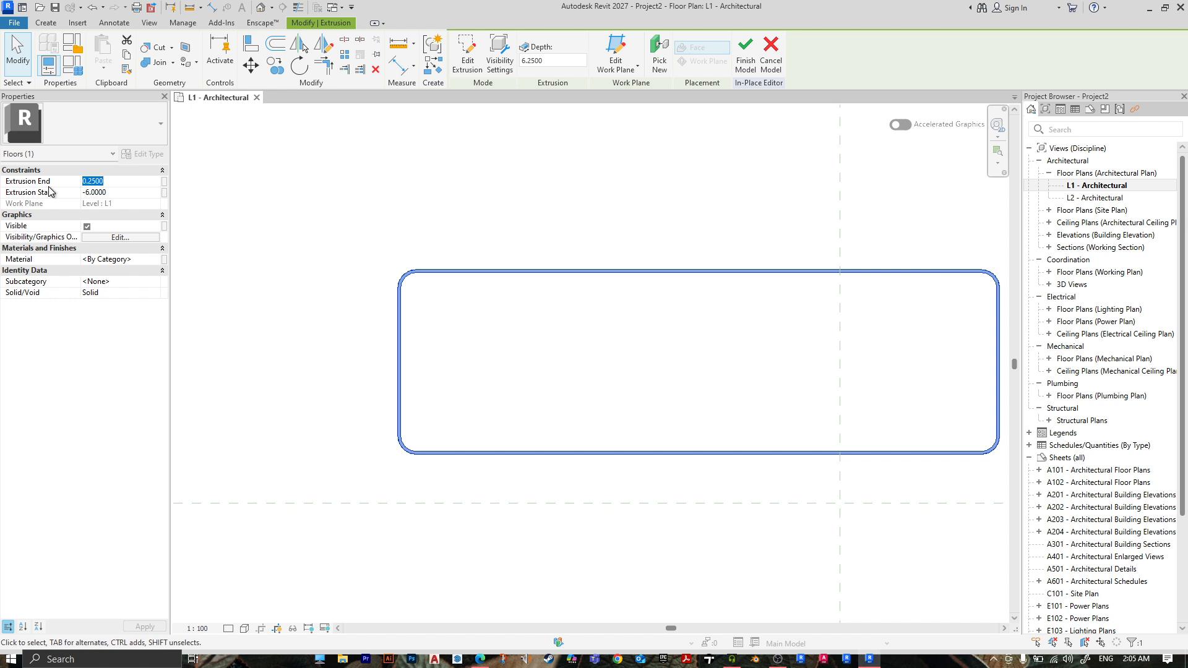
key(Tab)
key(shift+Tab)
text(0.1)
key(Return)
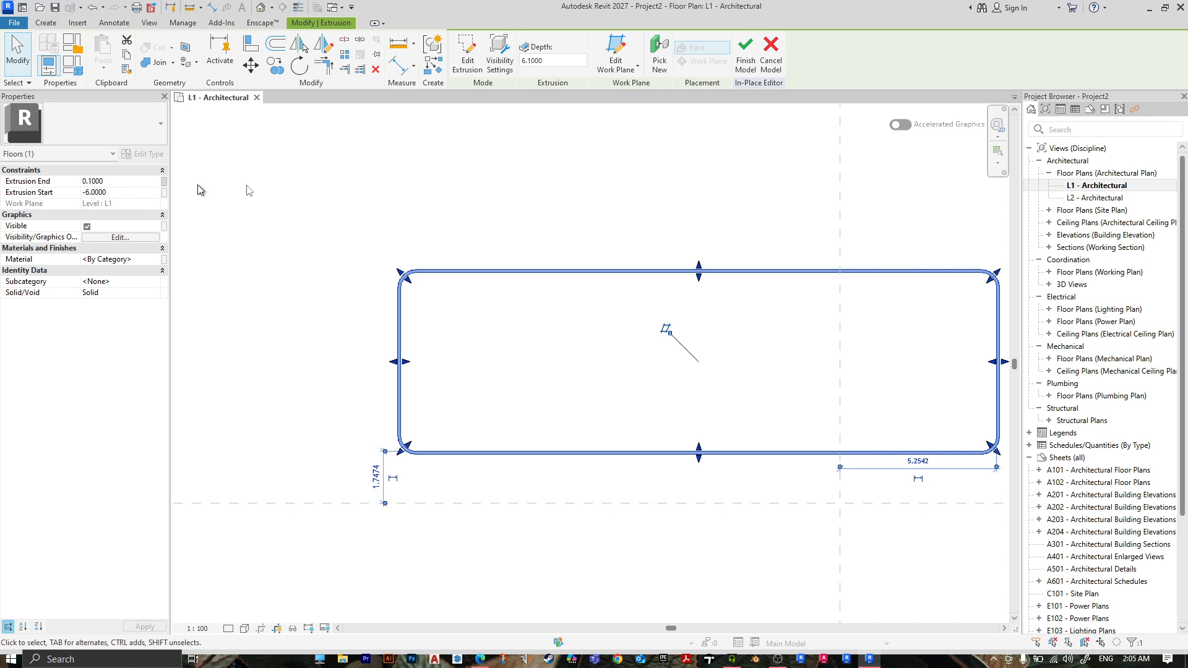
click(537, 209)
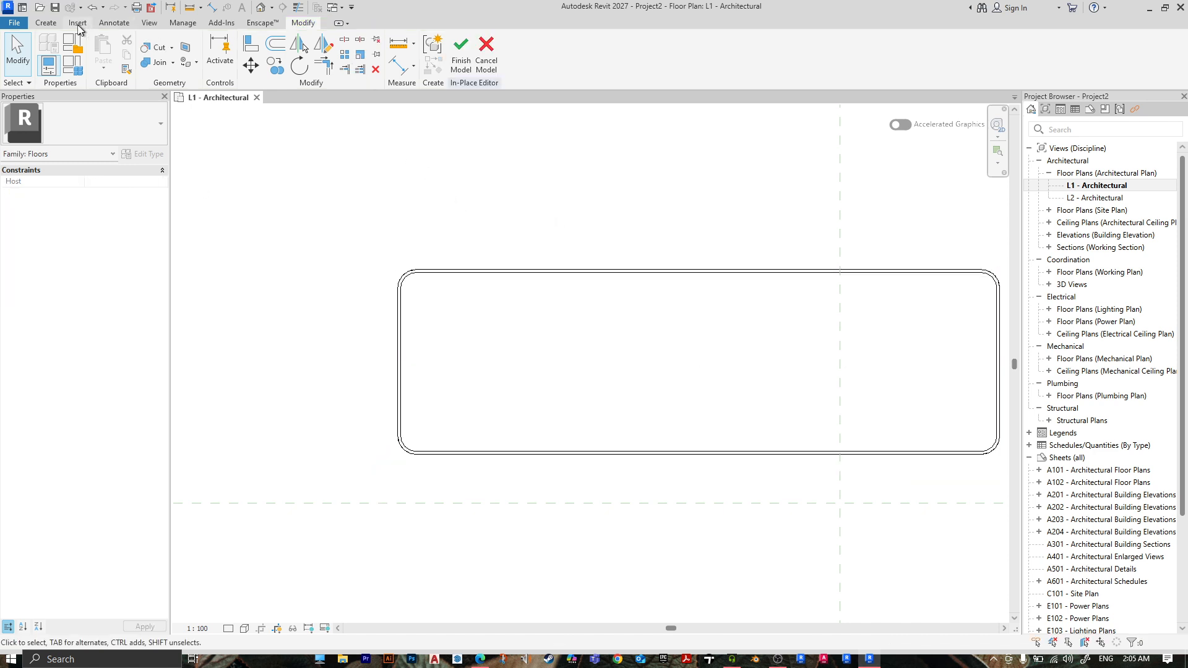
- Start a second solid extrusion with Level : L1 as its work plane
click(46, 23)
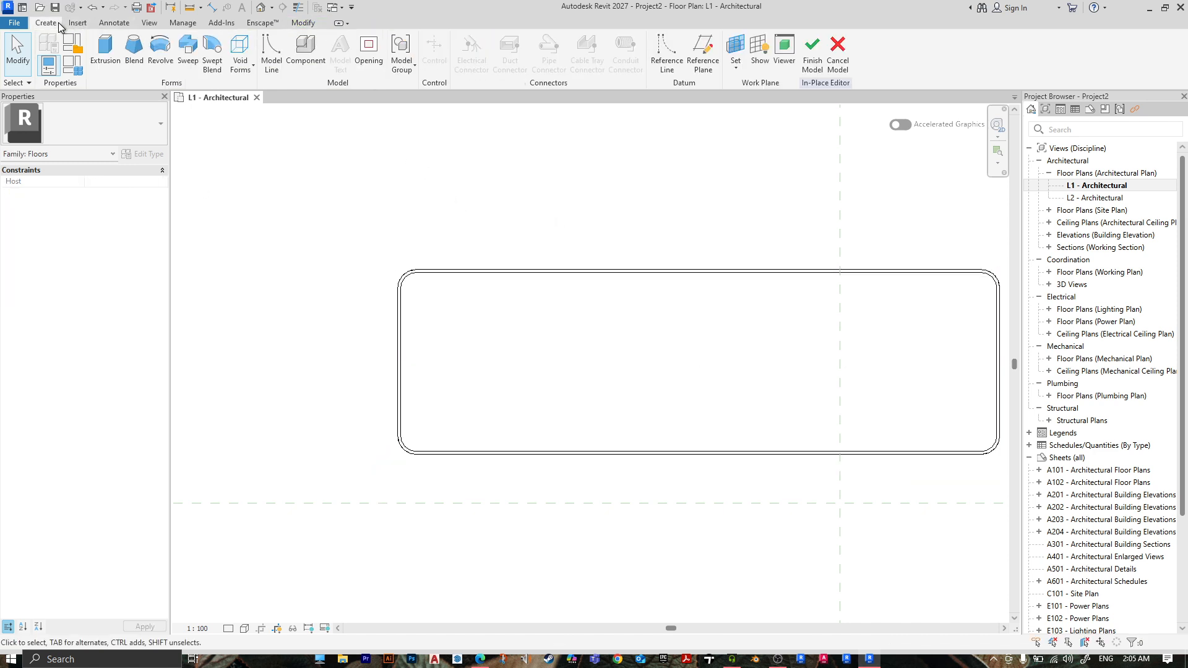
click(111, 52)
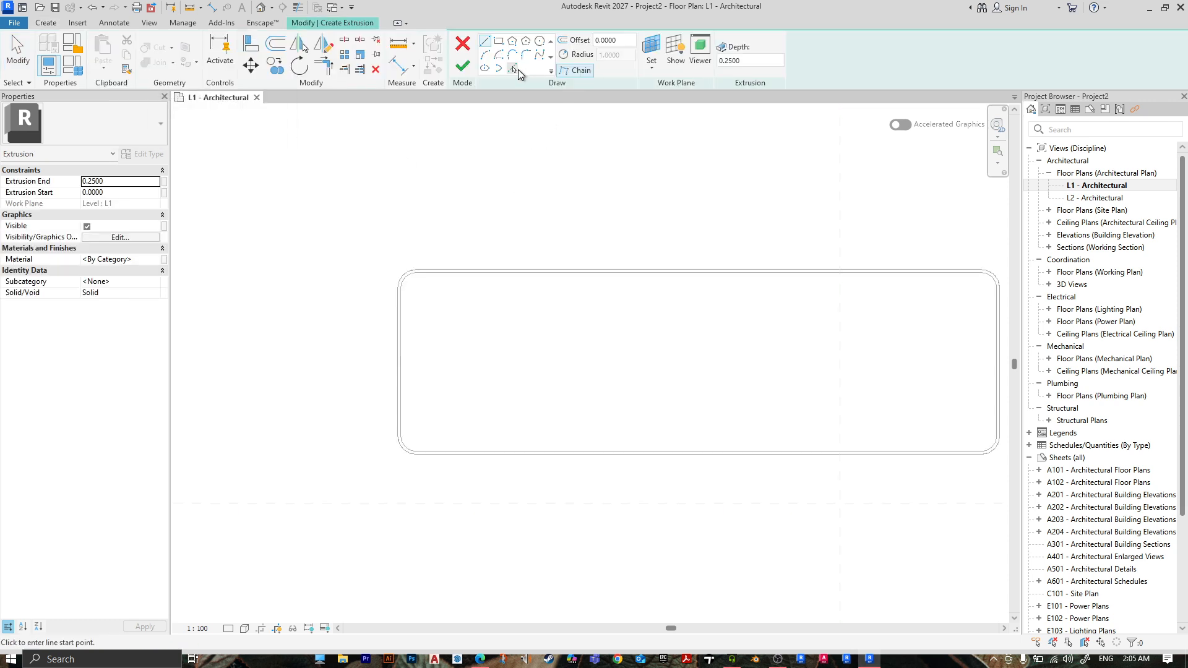
click(513, 69)
click(651, 63)
click(674, 90)
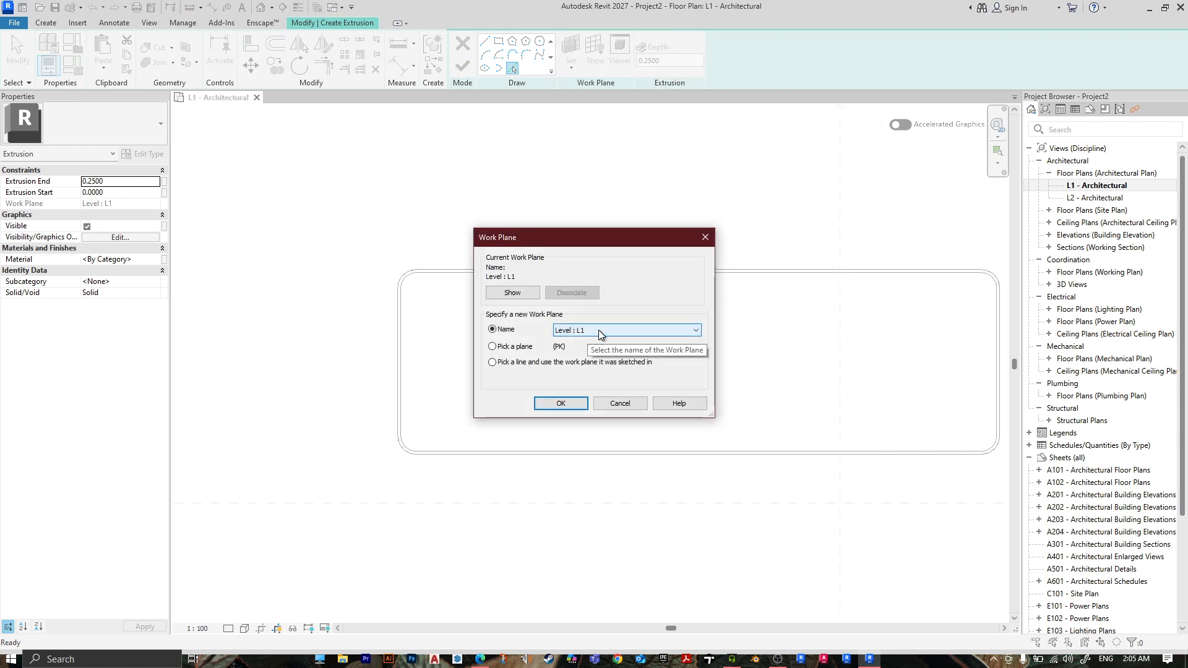
click(560, 404)
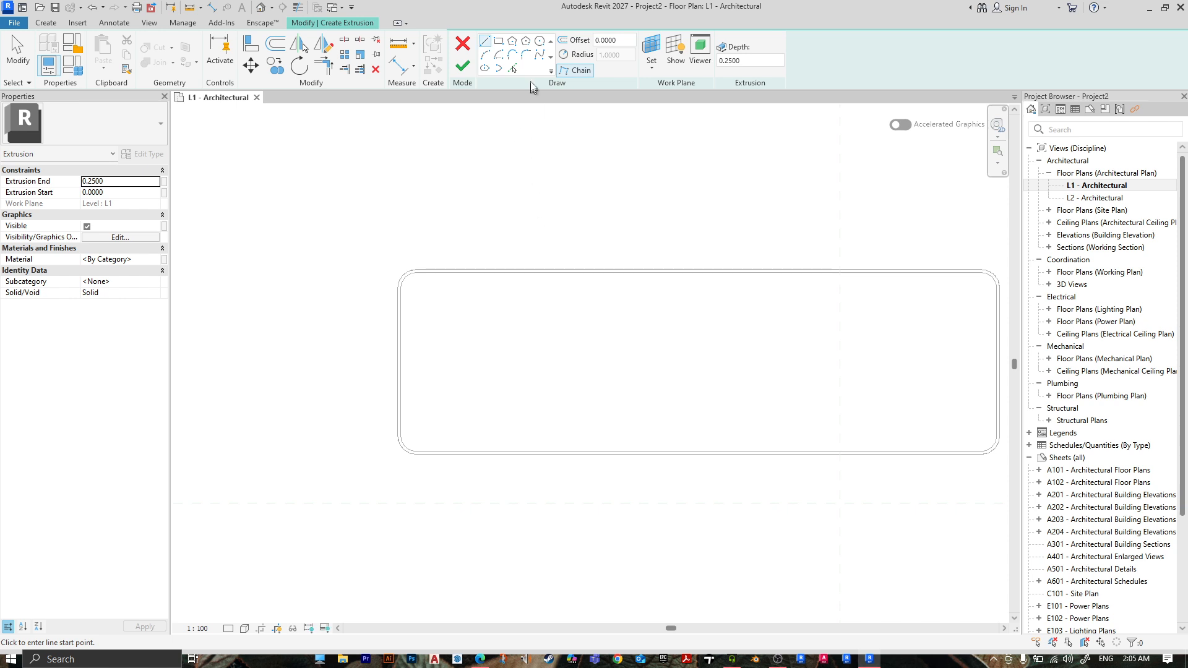
- Trace the whole outer edge chain of the pool walls as sketch lines using Pick Lines
click(513, 64)
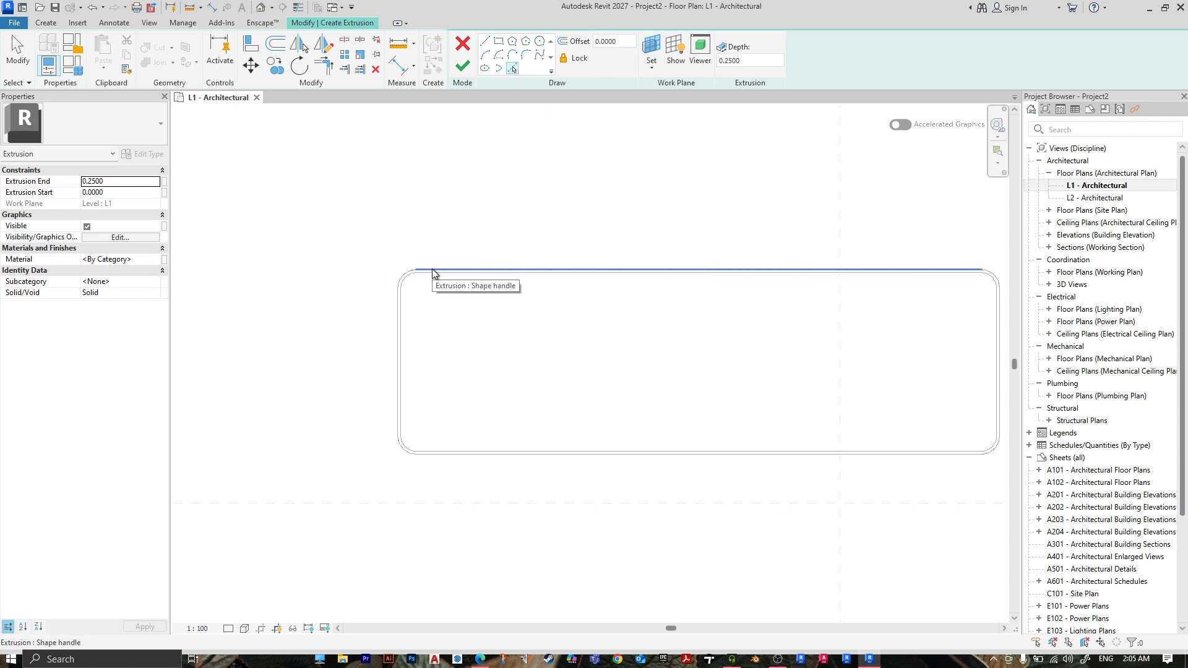
key(Tab)
click(437, 272)
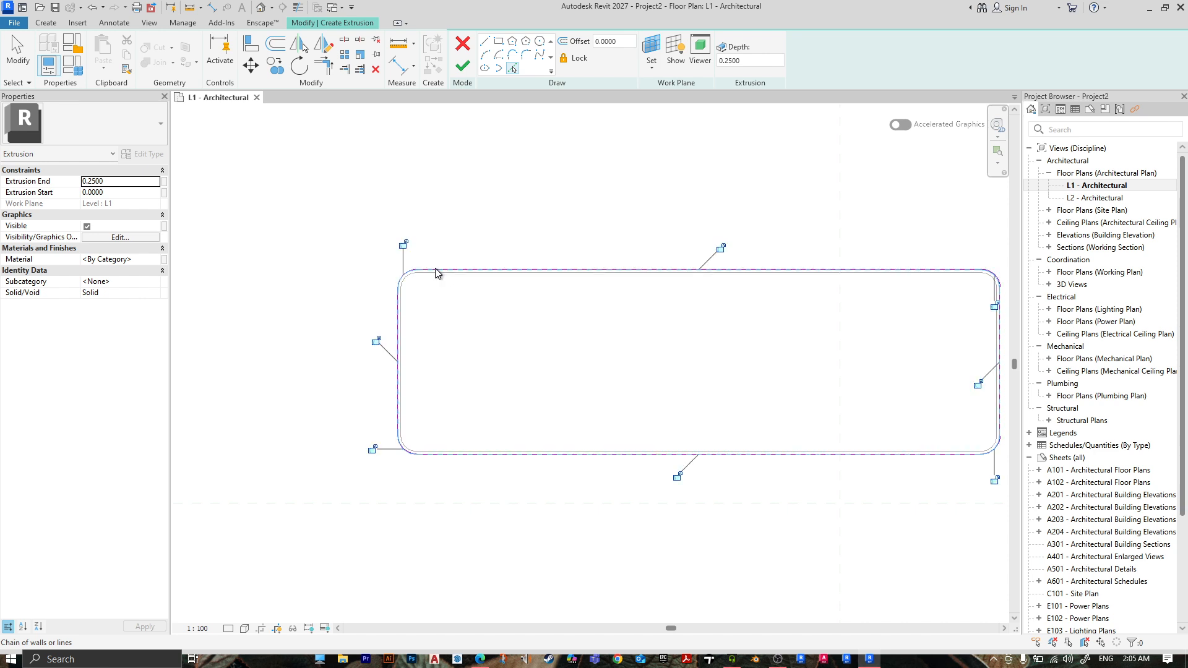
scroll(406, 272, up, 3)
scroll(407, 272, down, 4)
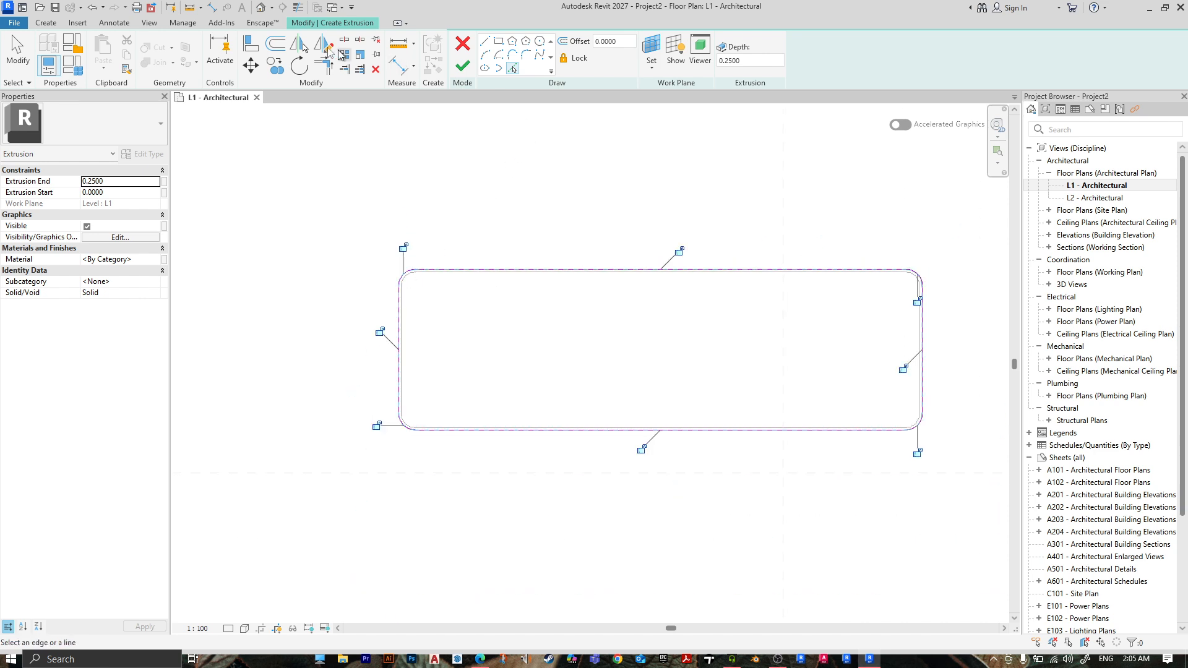
- Offset a copy of the picked outline outward by 2 m and finish the deck sketch
click(276, 43)
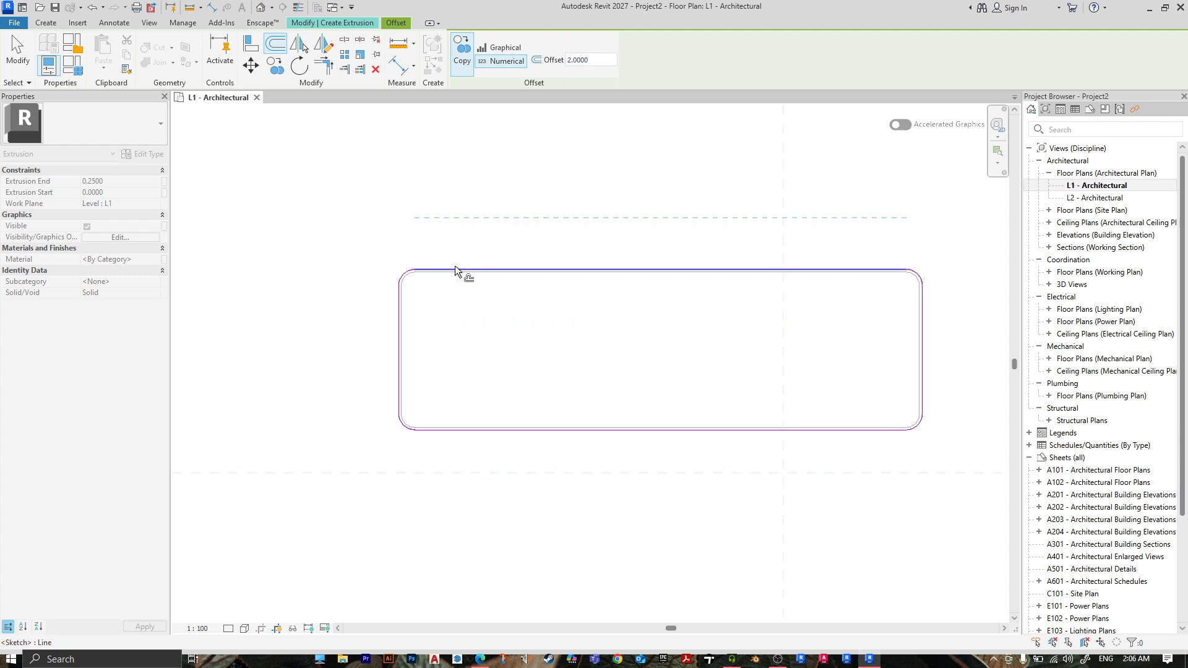
key(Tab)
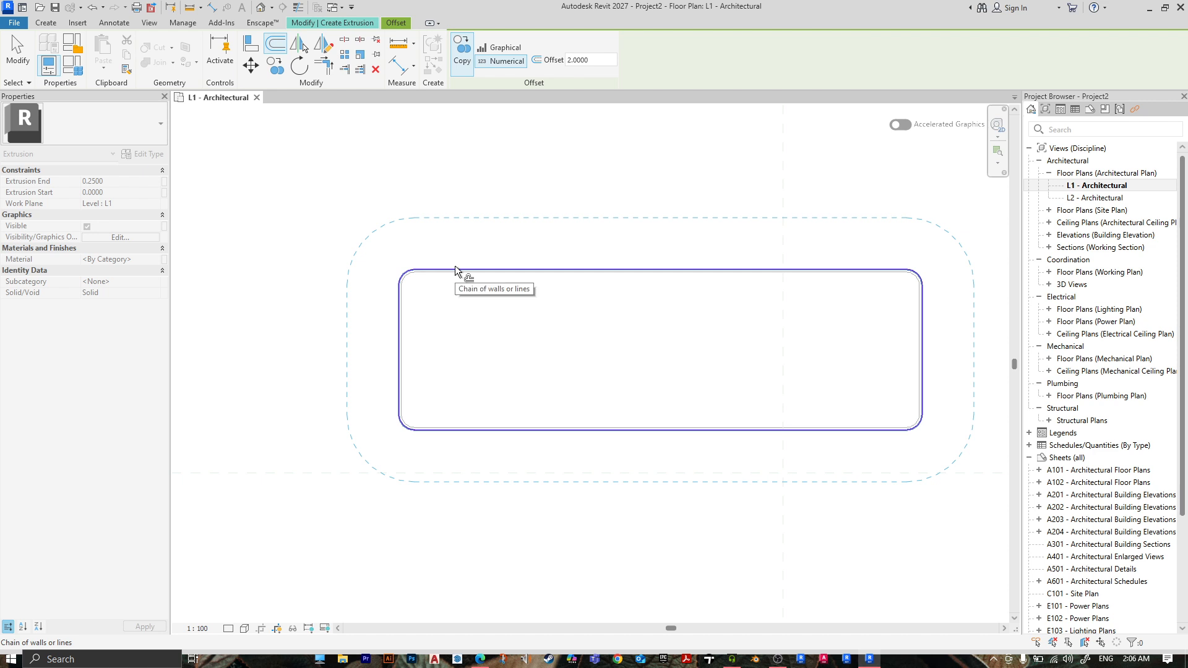
click(455, 265)
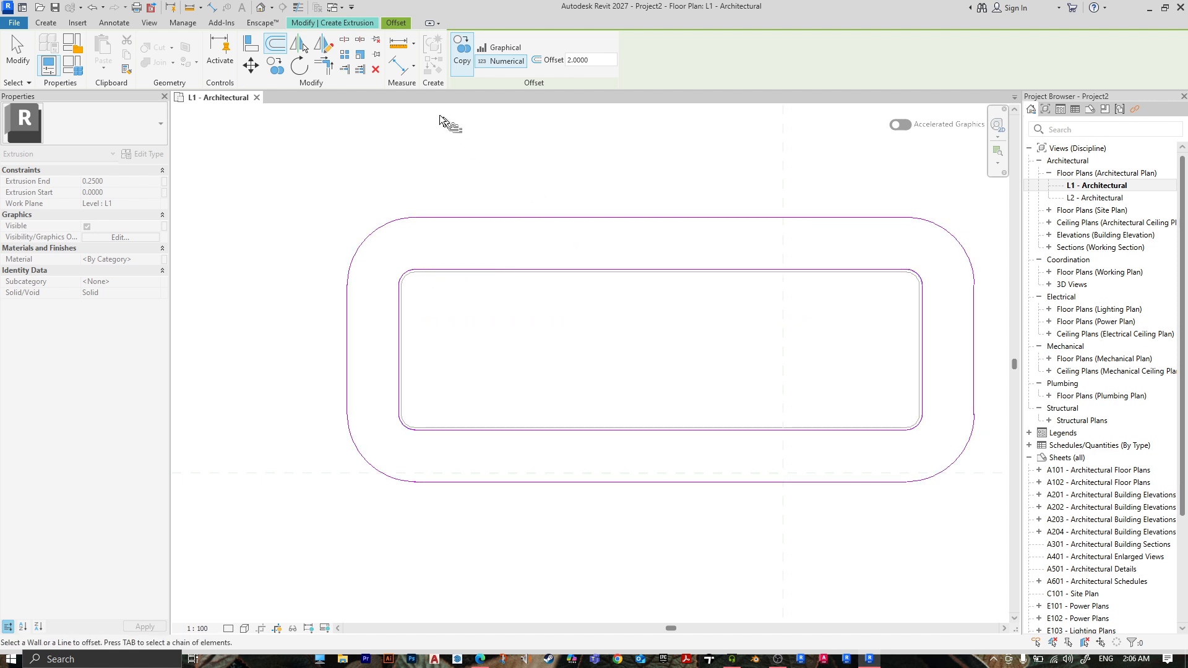
click(317, 24)
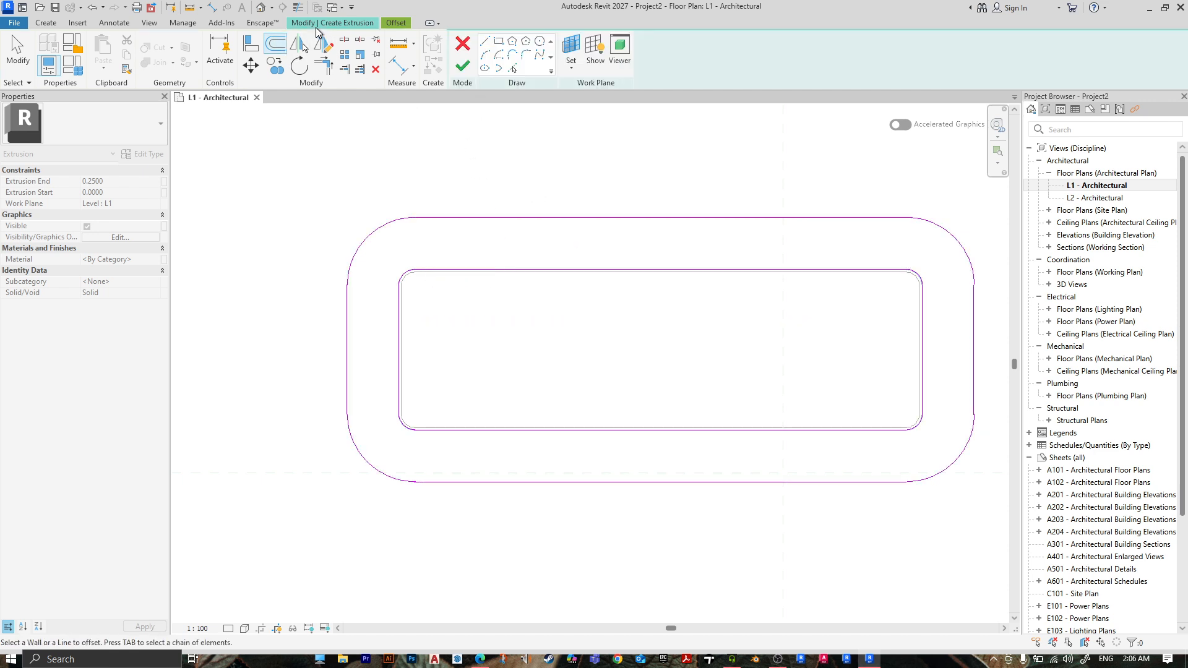
click(460, 67)
- Set the extrusion end of the surrounding deck to 0.1 m
click(123, 181)
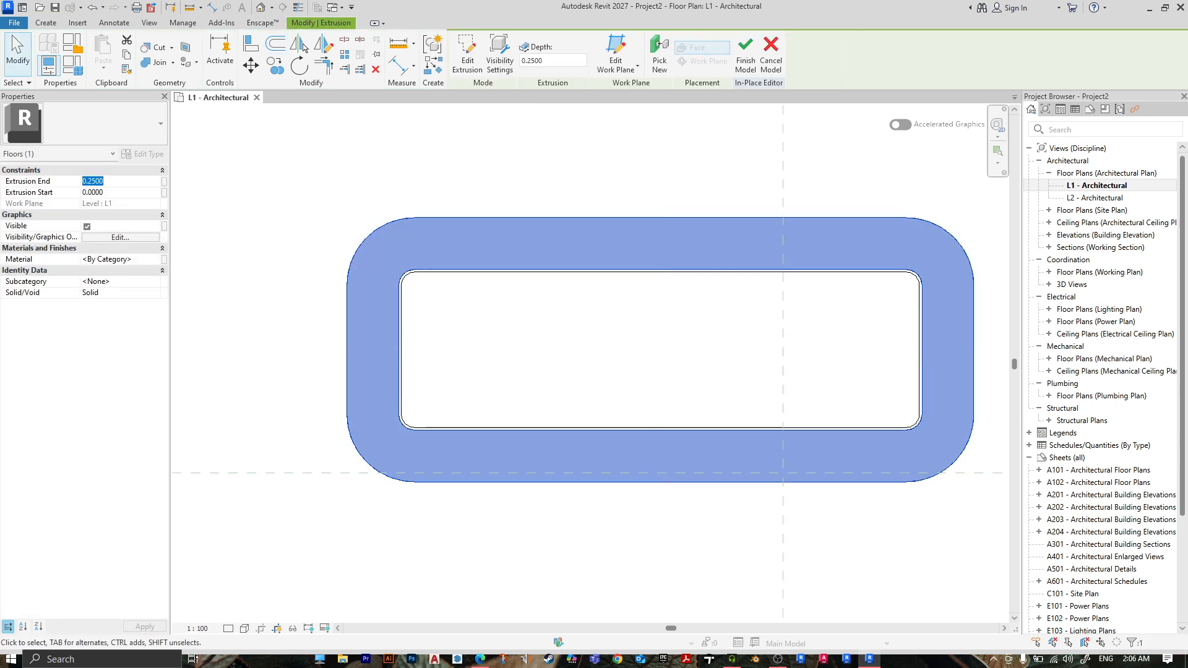
text(0.1)
key(Return)
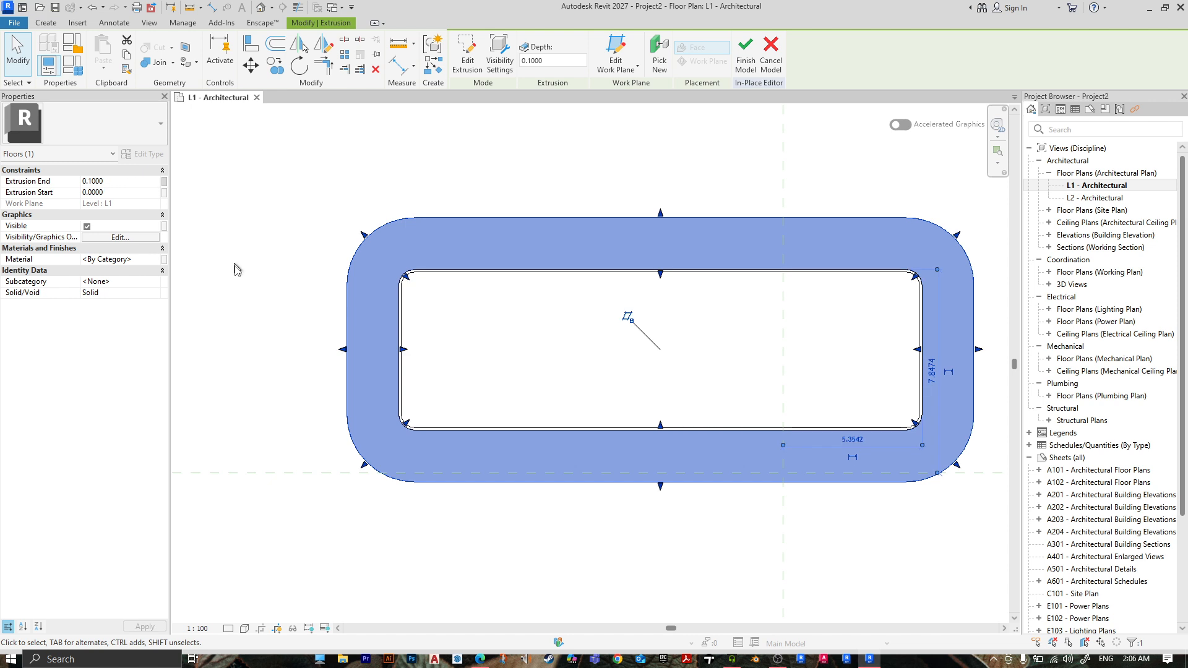
click(323, 192)
- Open the 3D view and examine the pool walls and the deck around them from the front
scroll(419, 247, up, 3)
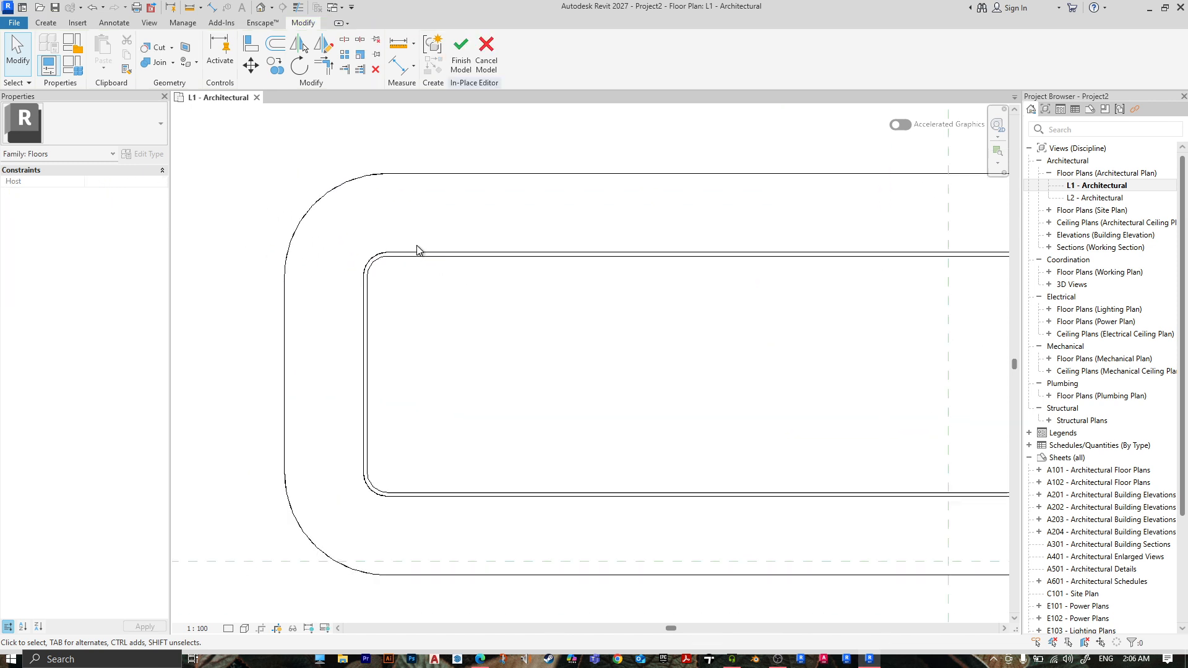
click(261, 7)
middle_drag(594, 409, 696, 321)
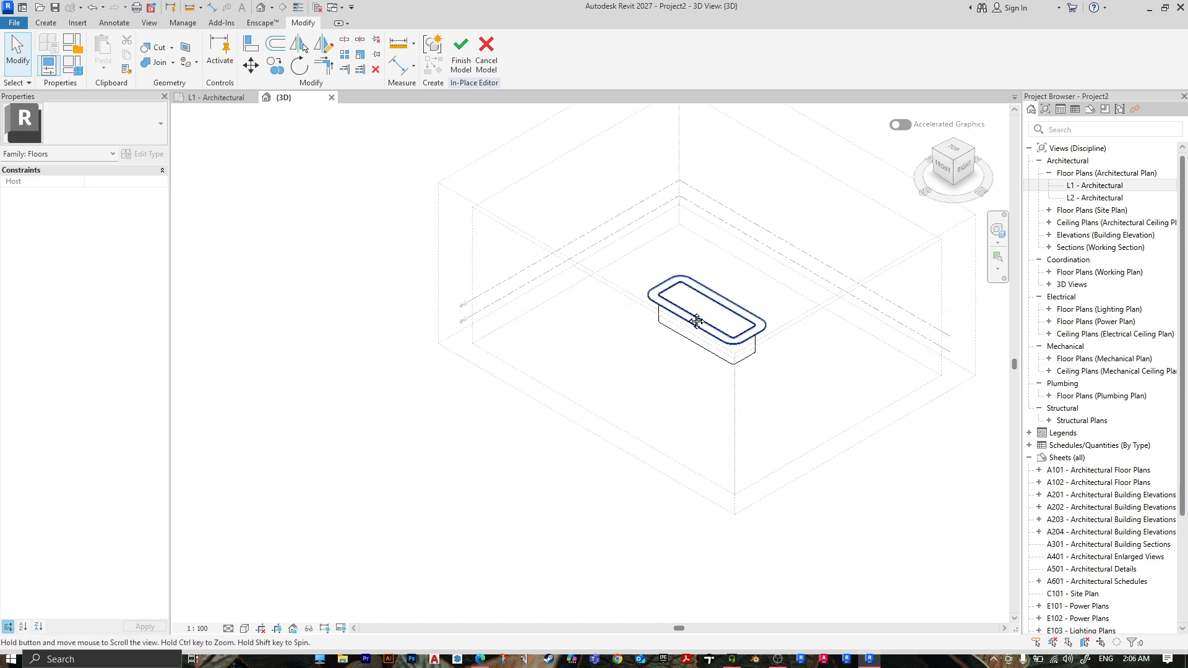
shift+middle_drag(597, 361, 710, 298)
scroll(647, 380, up, 7)
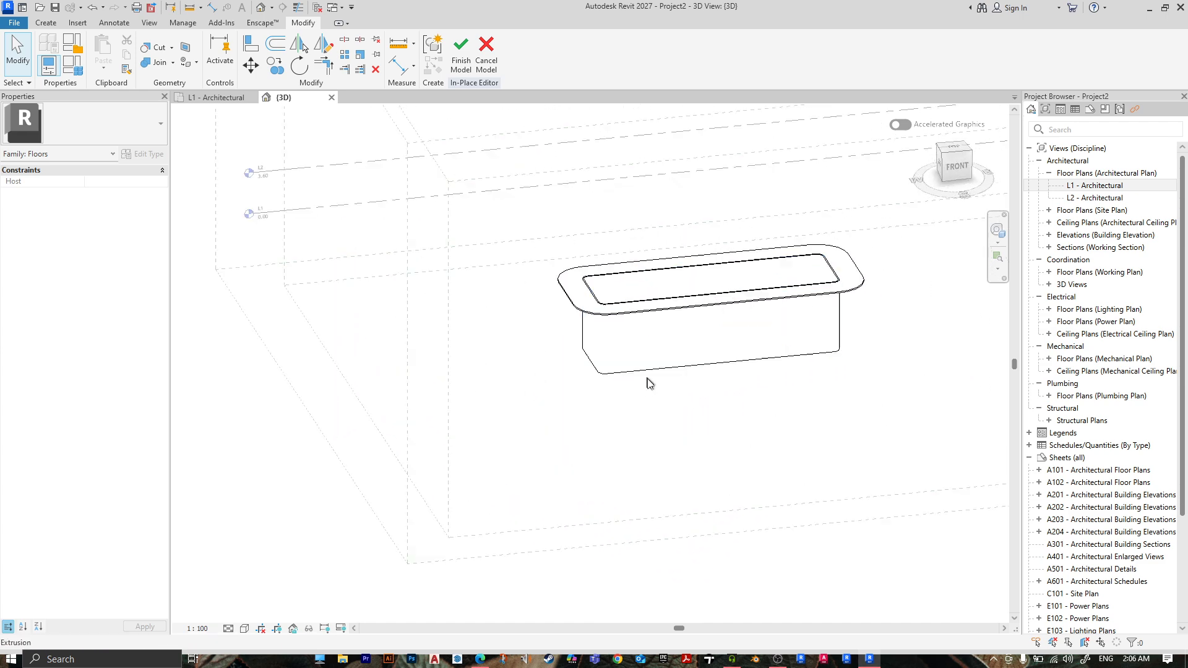
scroll(716, 373, up, 1)
middle_drag(716, 372, 583, 335)
click(597, 331)
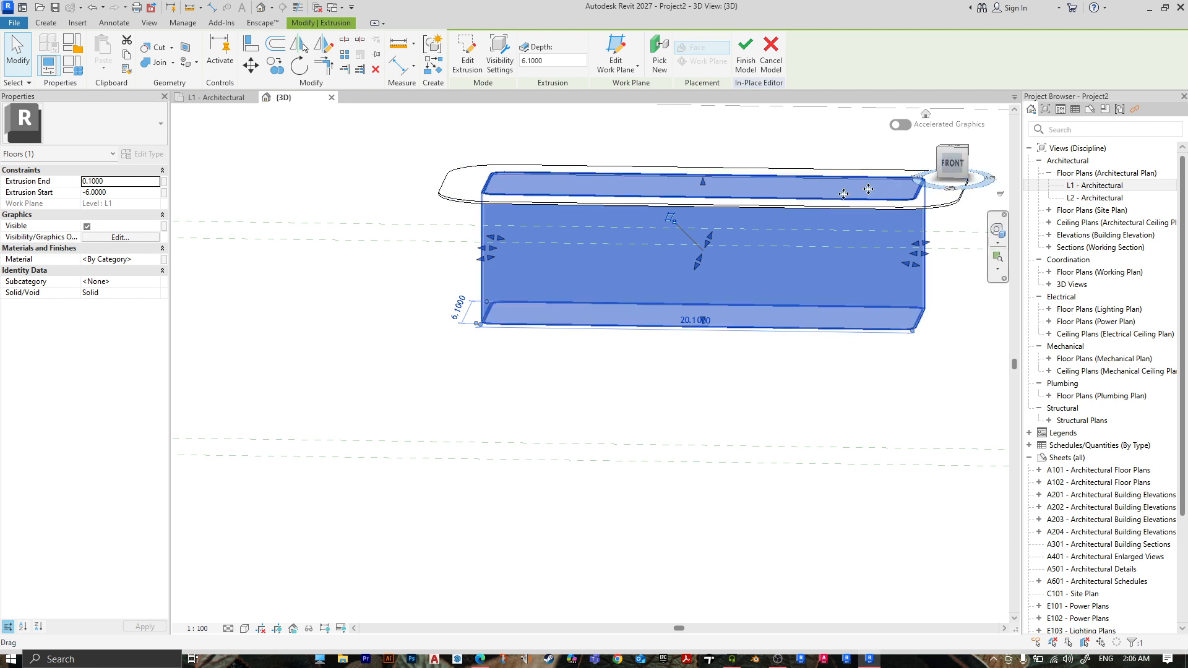
key(Escape)
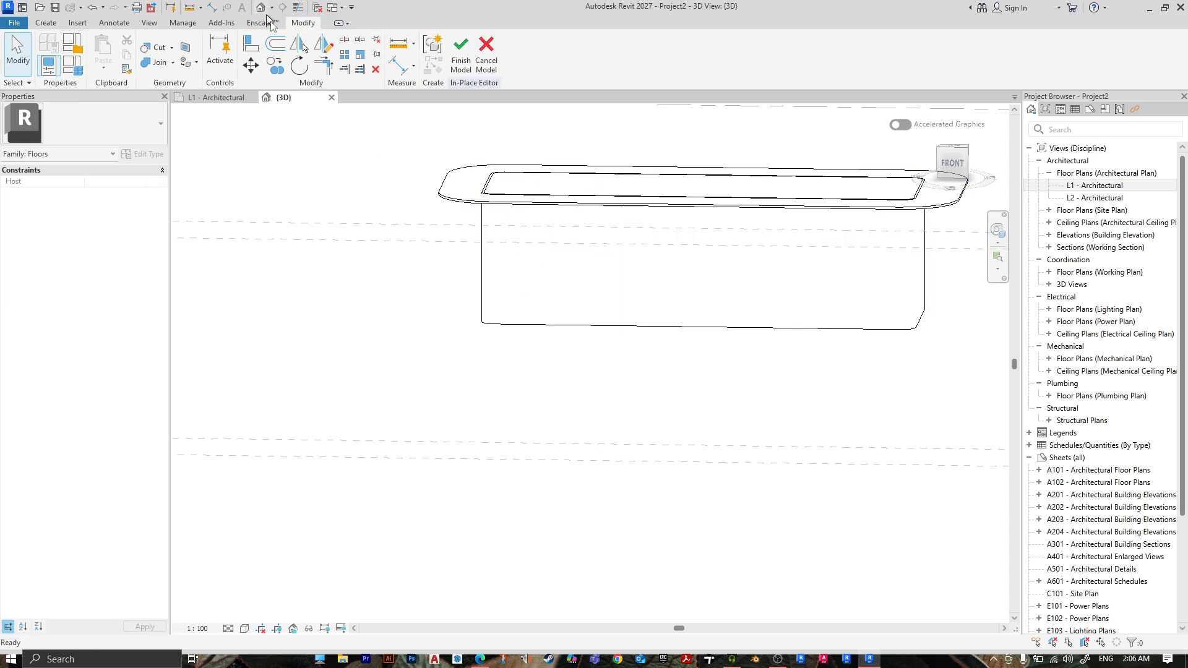
- Start a void extrusion in the front orientation of the 3D view, picking the pool's long front face as work plane
click(952, 174)
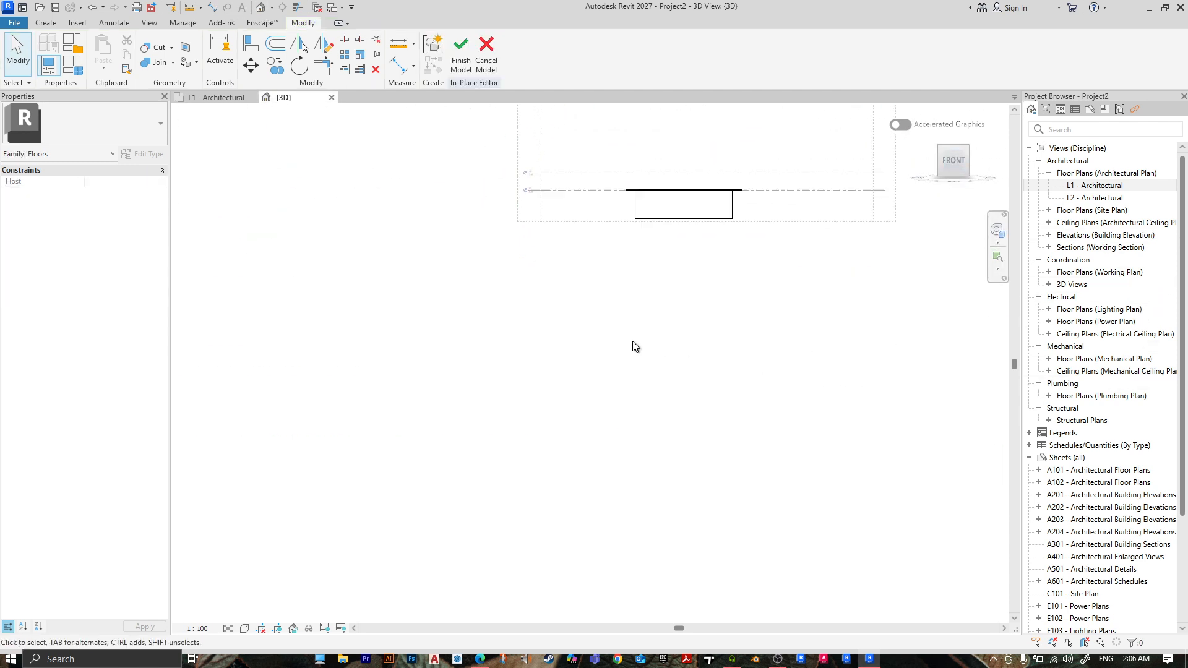
scroll(538, 470, up, 8)
middle_drag(717, 388, 689, 379)
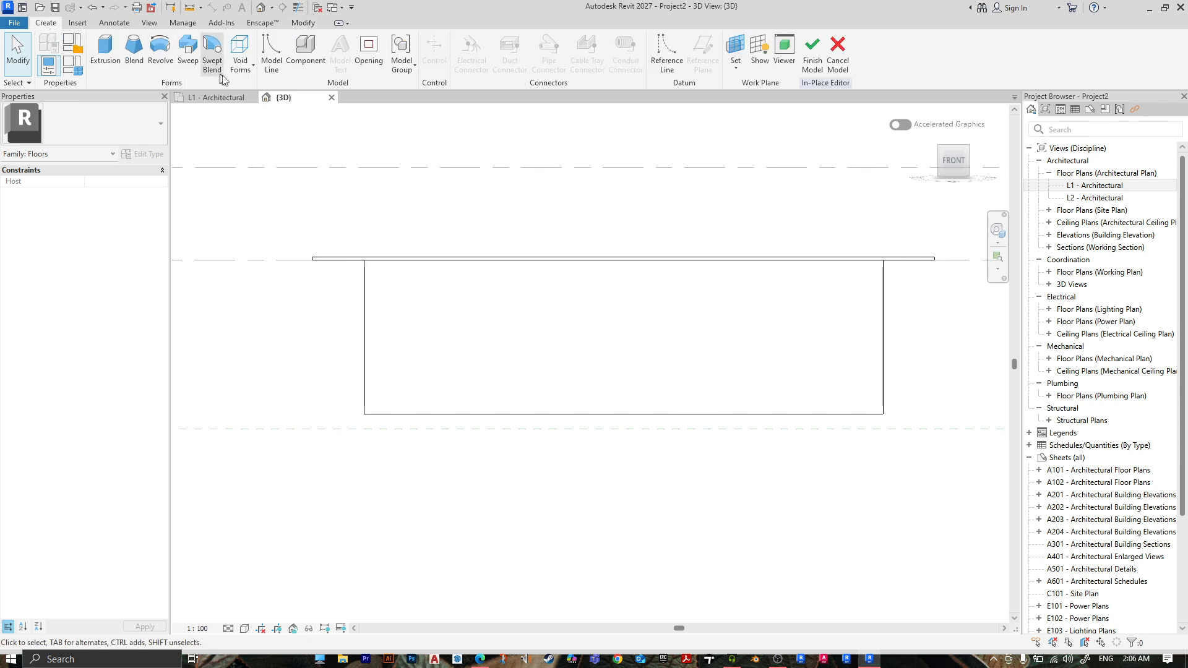
click(244, 69)
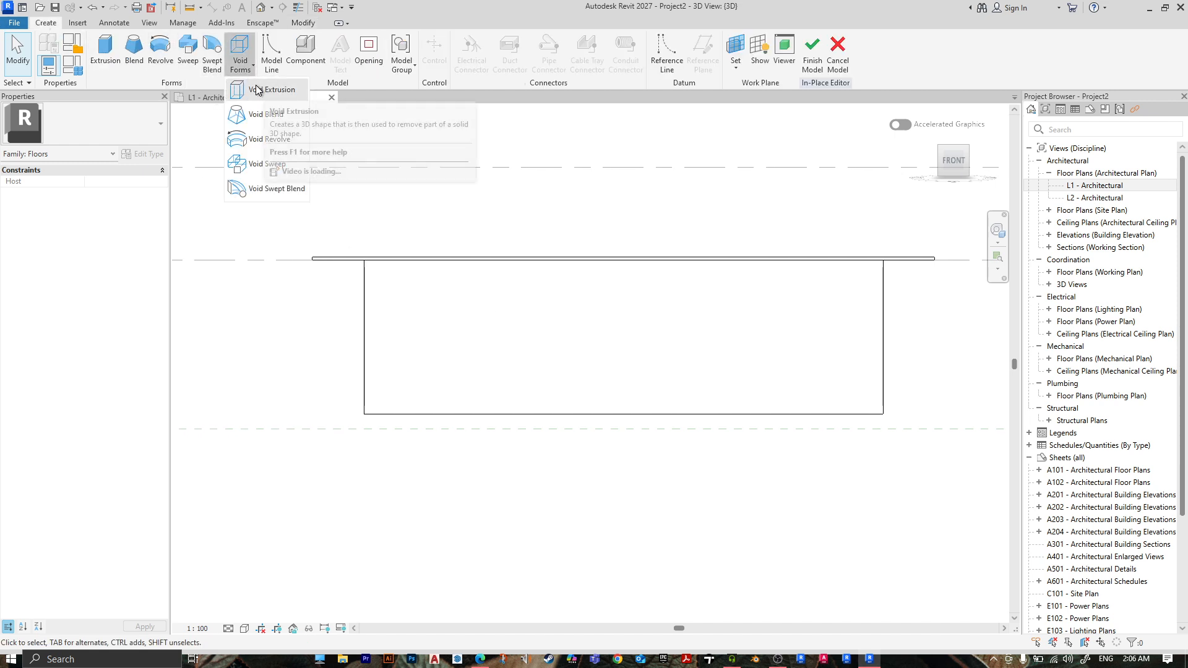
click(263, 91)
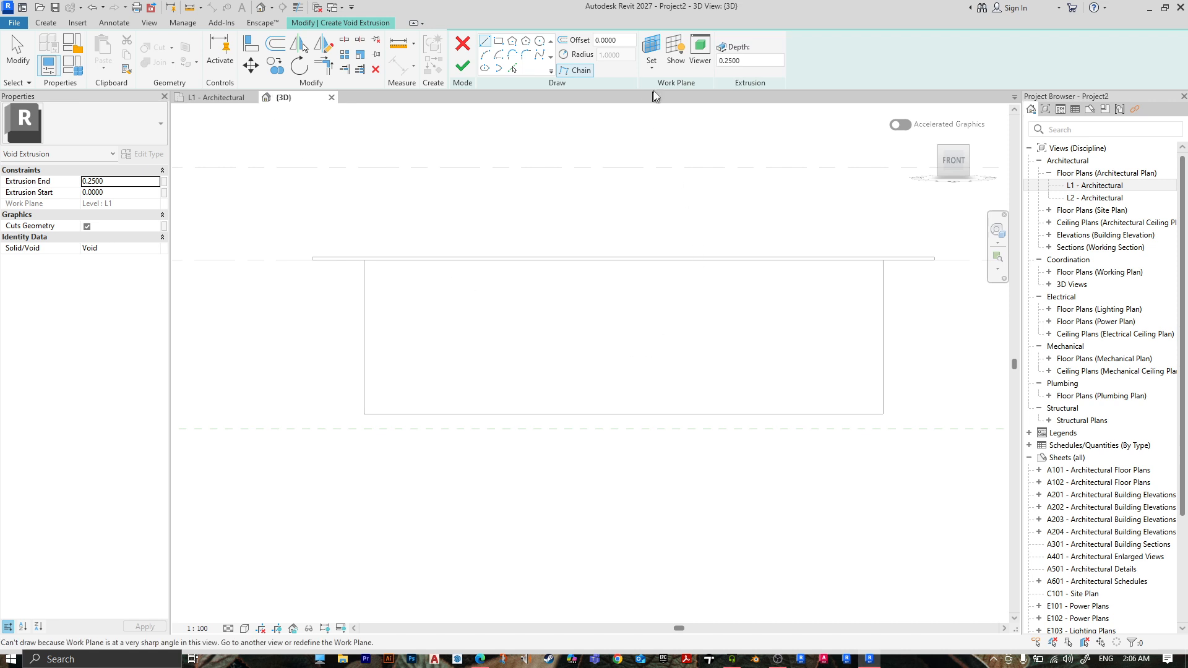
click(656, 68)
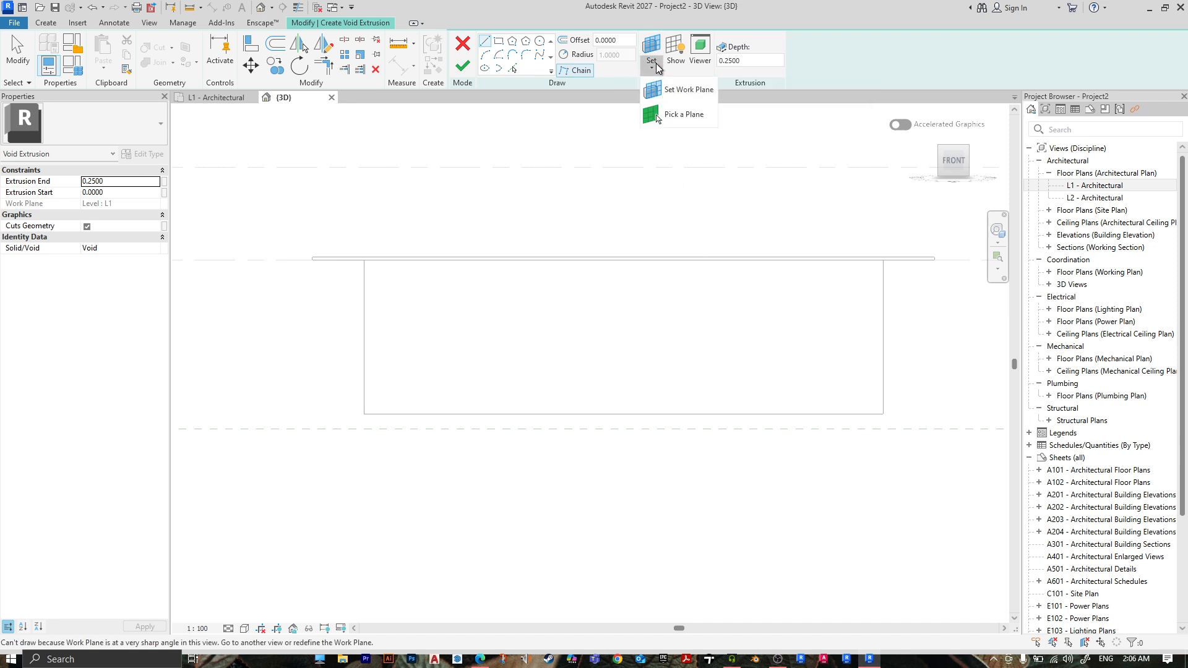
click(680, 94)
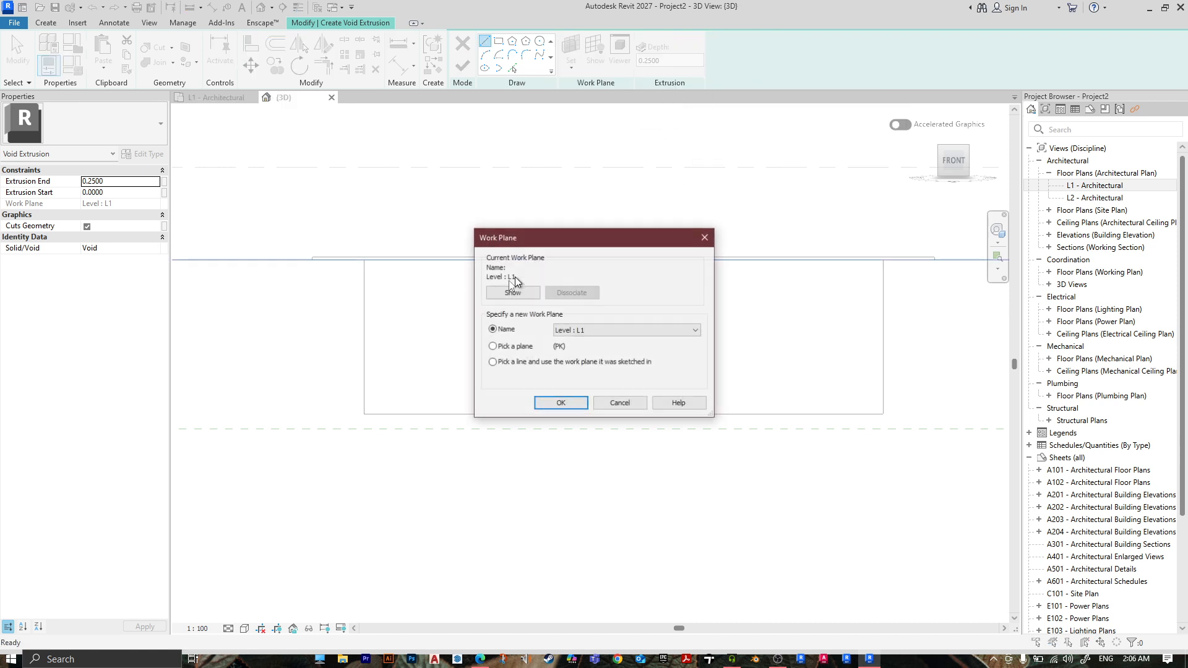
click(579, 406)
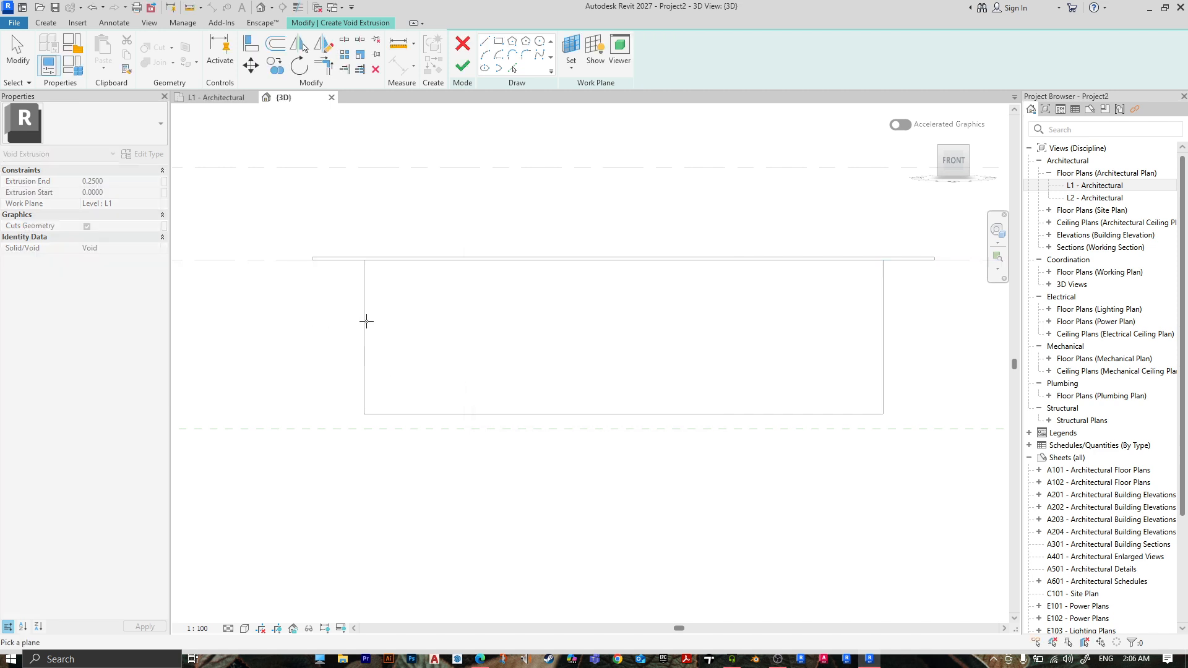
click(433, 414)
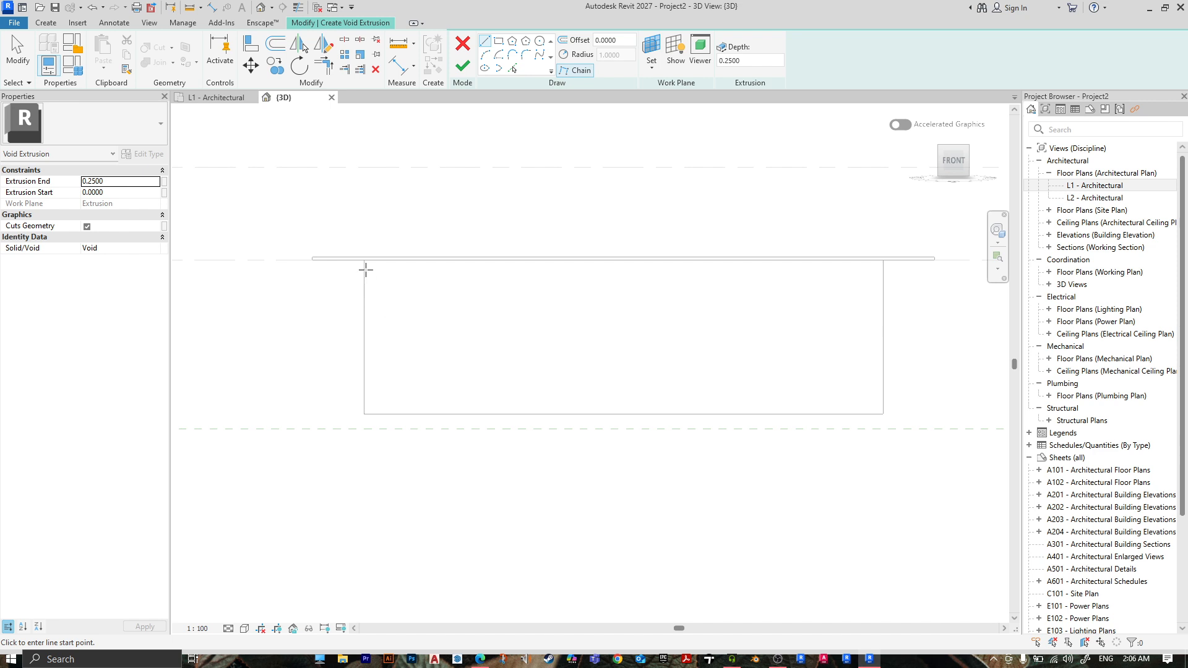
- Sketch the void profile from the shallow end's top corner: 1 m down, a flat run, a slope about 4.4 m long and a short flat
scroll(365, 269, up, 3)
click(360, 250)
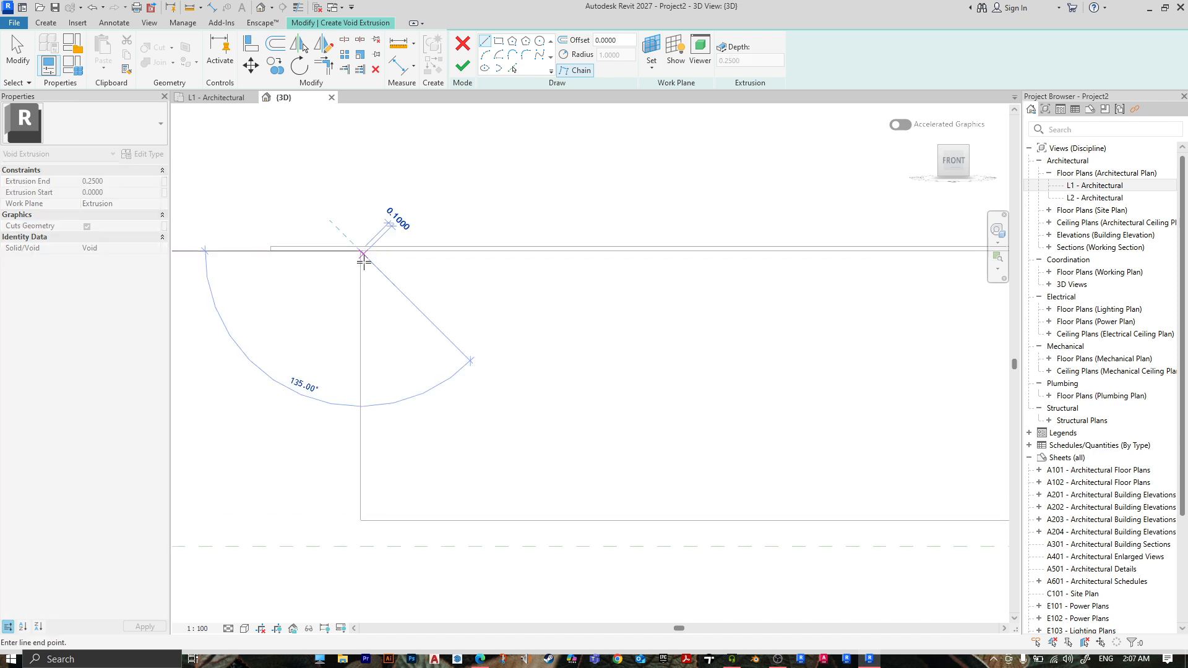
click(361, 295)
click(504, 296)
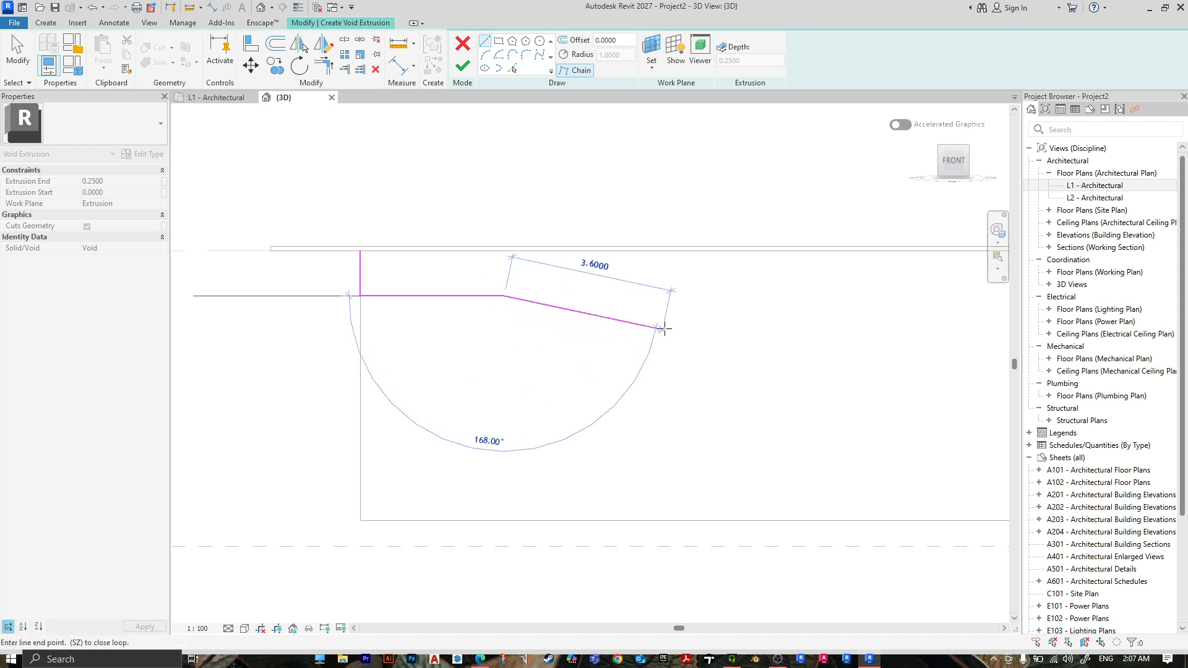
click(698, 337)
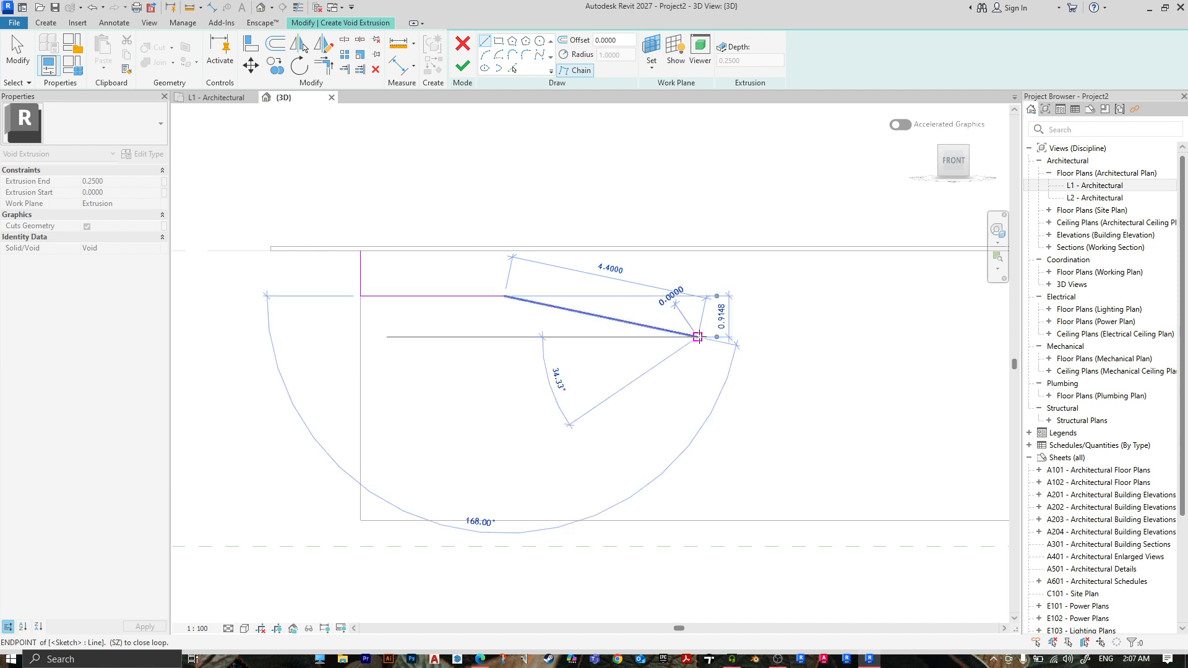
scroll(701, 336, down, 2)
click(748, 338)
- Continue the profile with a parallel slope about 4.8 m long, another flat run and a steeper slope to the deep-end wall
scroll(761, 341, down, 1)
scroll(761, 341, down, 1)
middle_drag(698, 352, 602, 317)
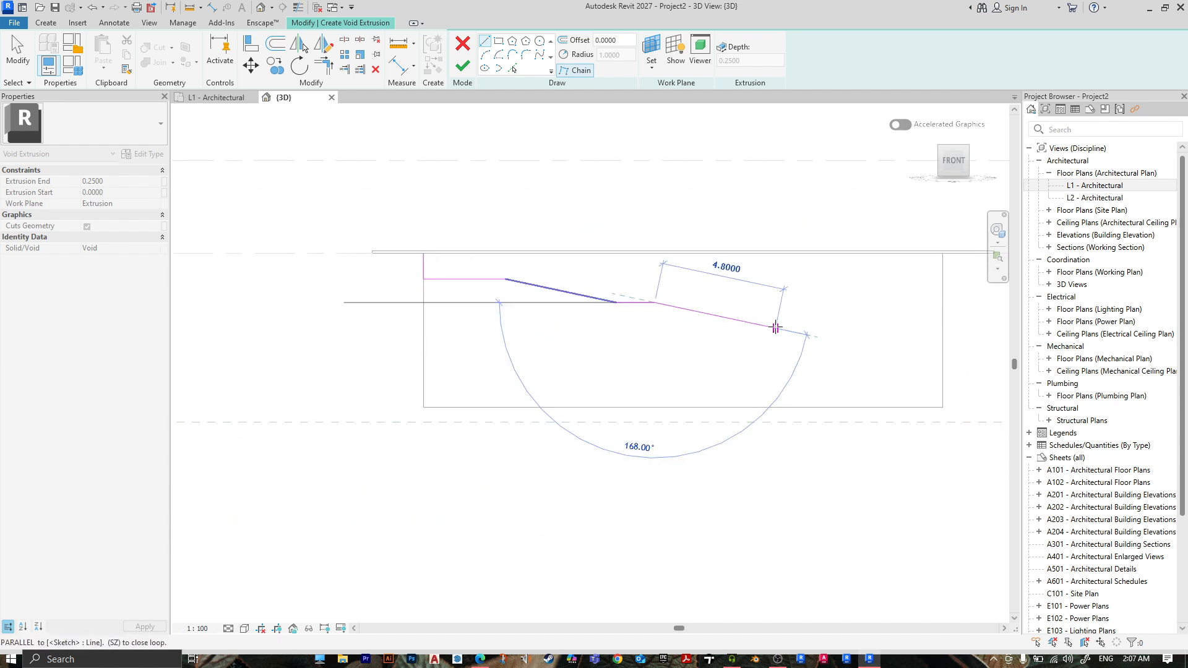
click(775, 327)
click(825, 328)
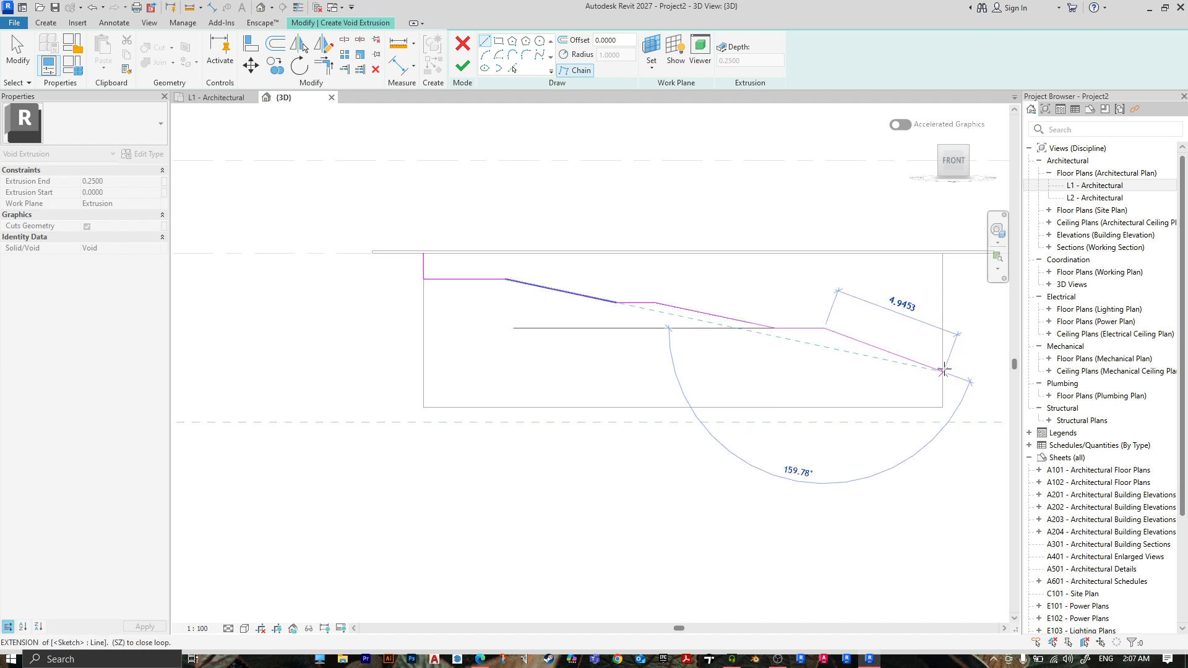
click(939, 404)
- Continue the profile about 1.38 m down the deep-end wall and along the pool's bottom edge to the shallow end
scroll(942, 404, up, 5)
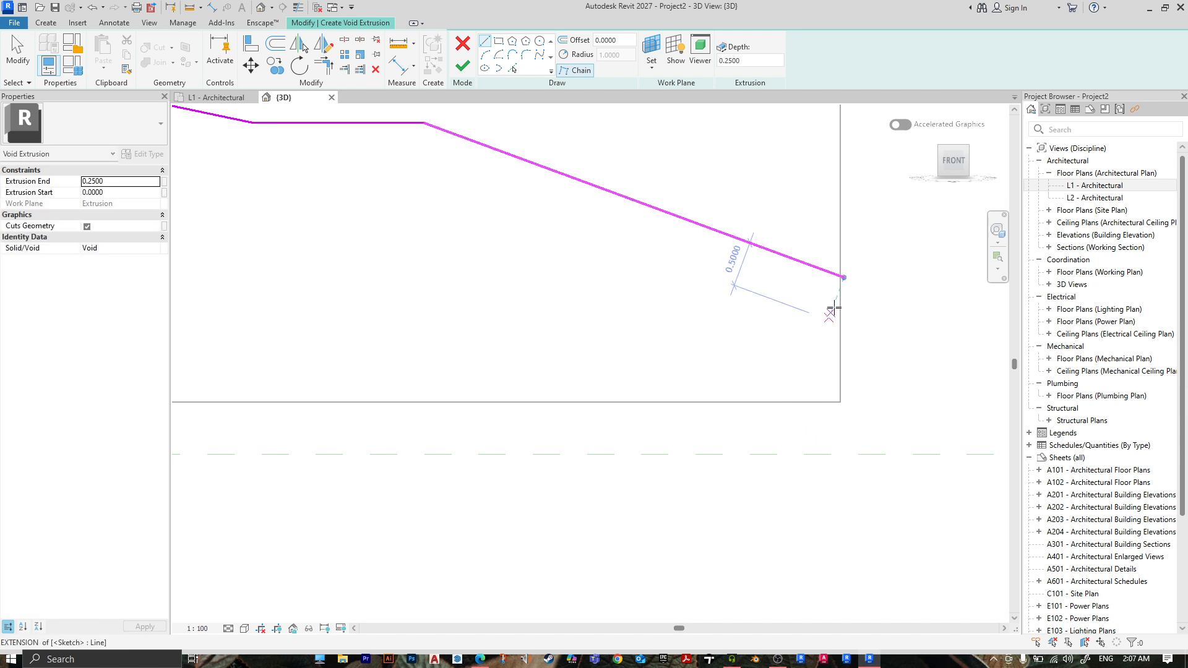
click(842, 403)
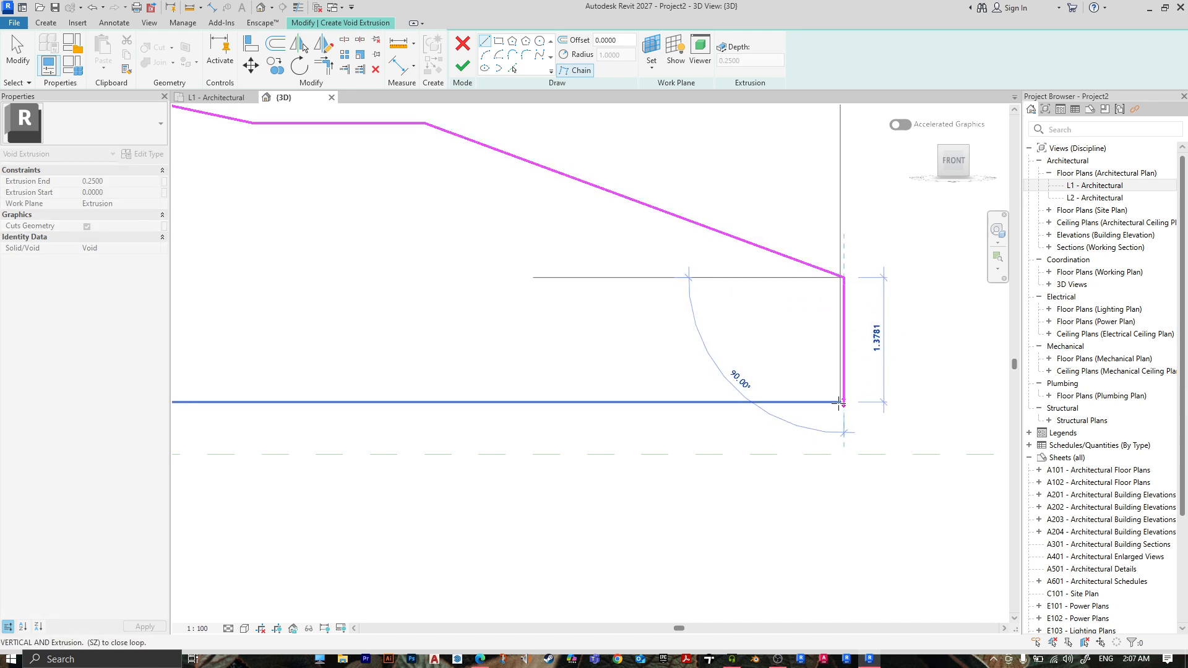
scroll(559, 412, down, 2)
middle_drag(486, 419, 697, 463)
scroll(697, 462, down, 2)
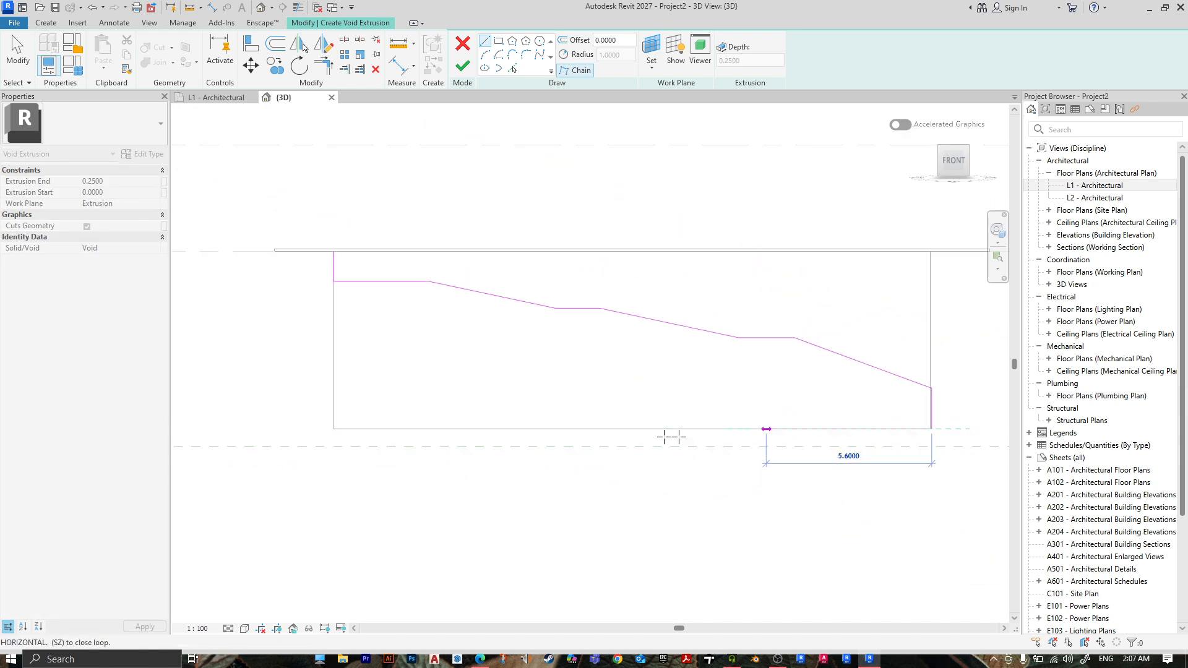
click(332, 432)
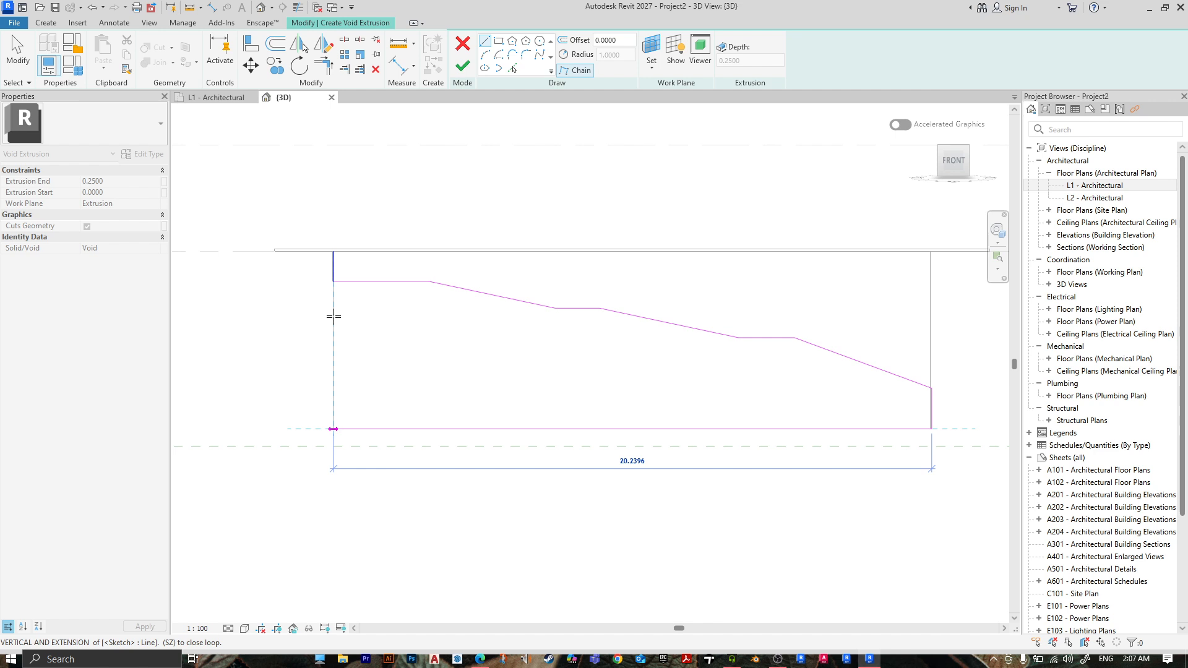
- Delete the 1 m vertical line above the shallow floor and finish the void sketch
key(Escape)
key(Escape)
click(334, 269)
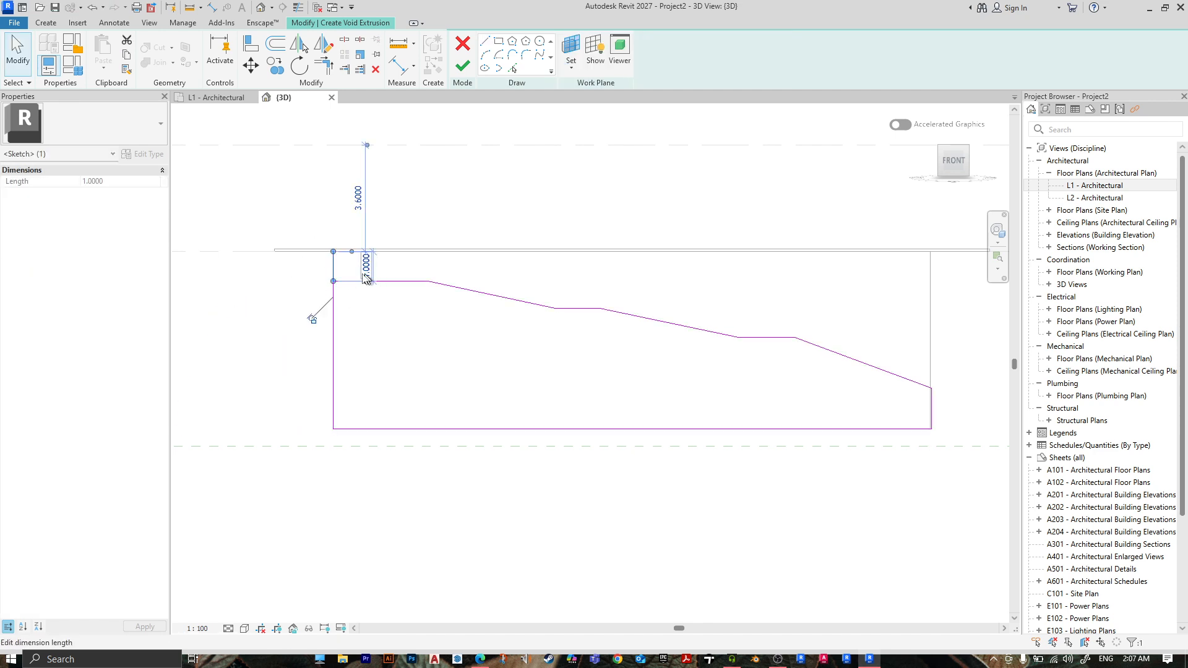
key(Delete)
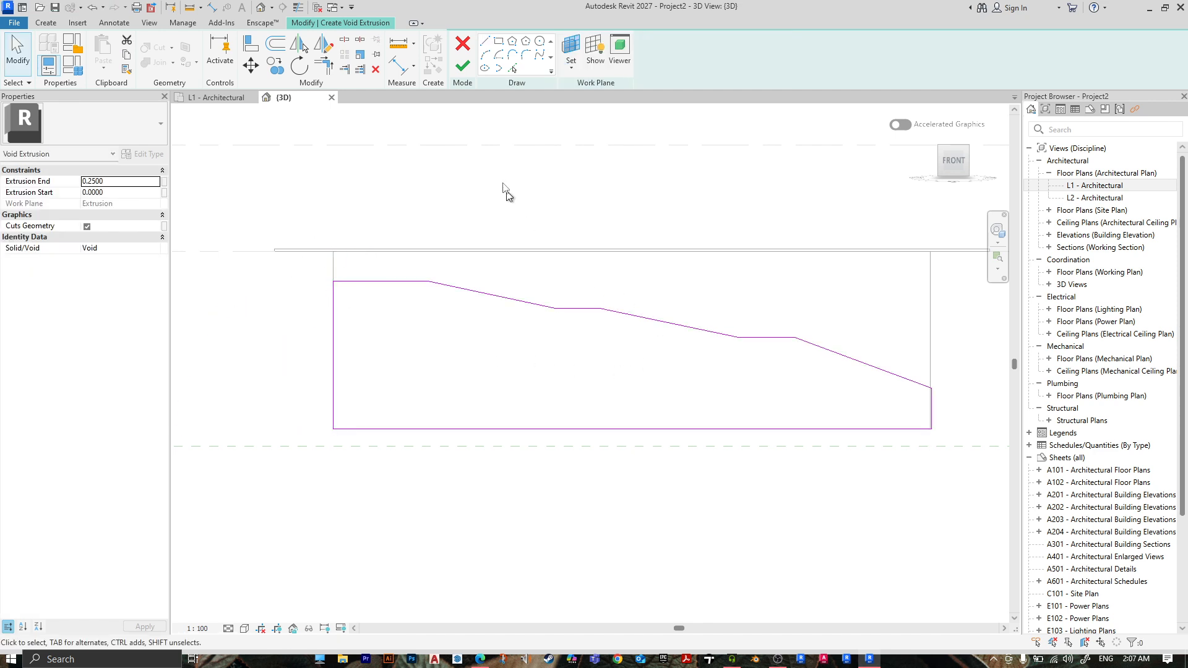
click(463, 68)
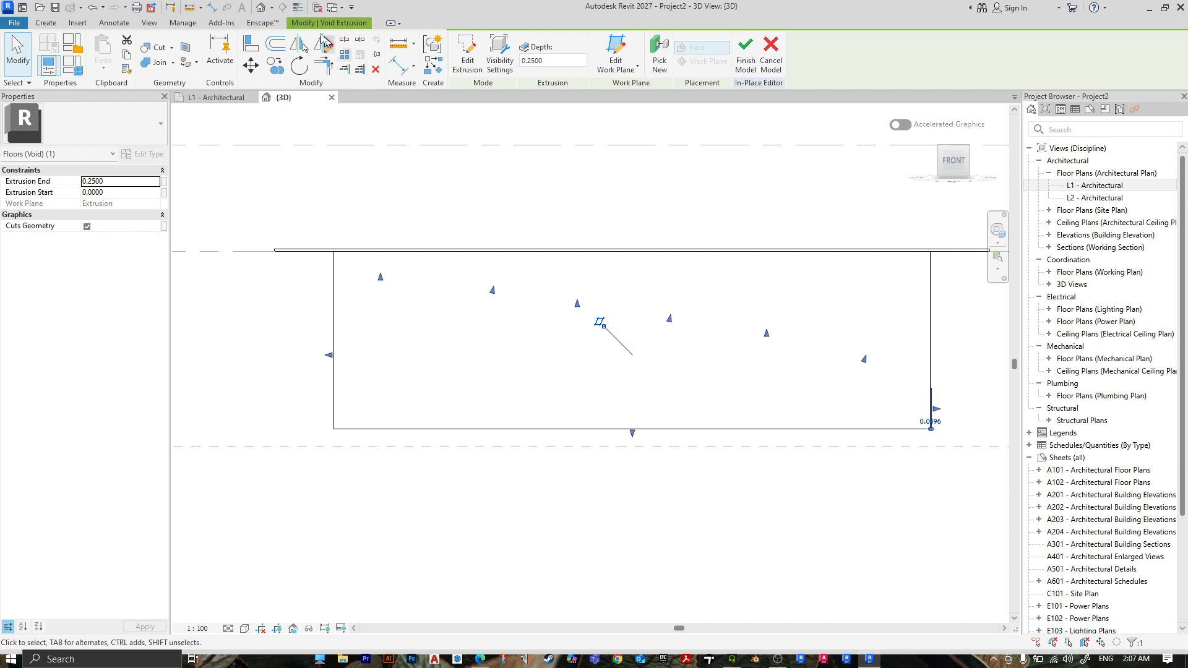
- Stretch the void extrusion across the pool's full width, to an extrusion start of about -6.54 m
click(260, 7)
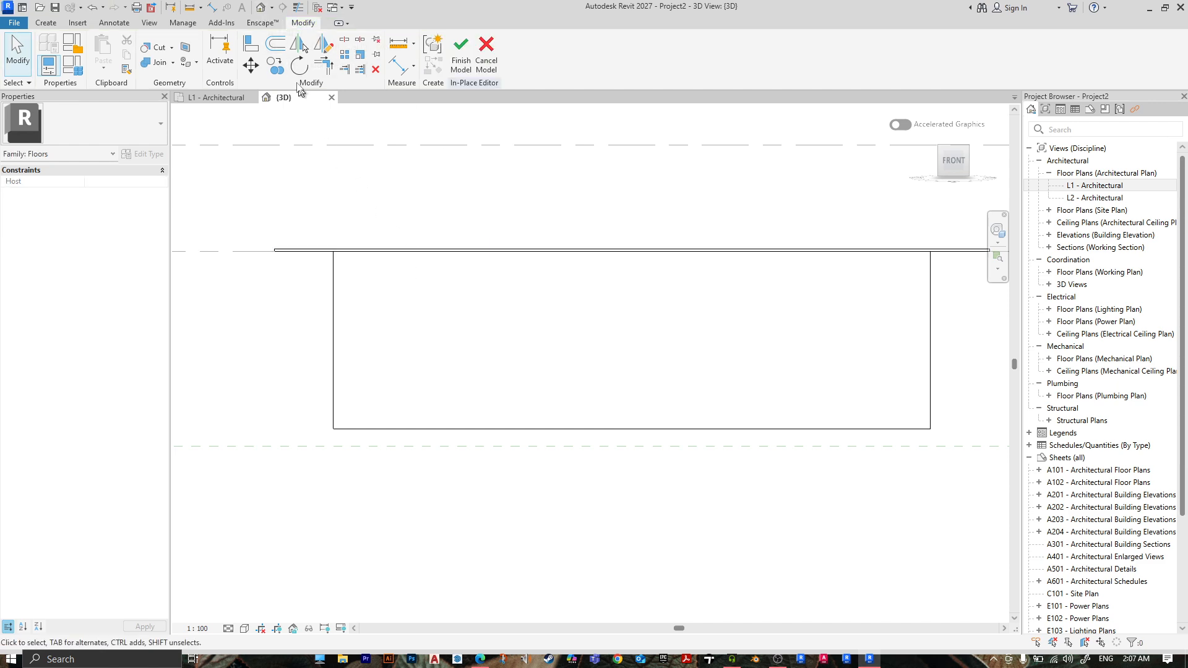
shift+middle_drag(723, 311, 575, 286)
click(548, 193)
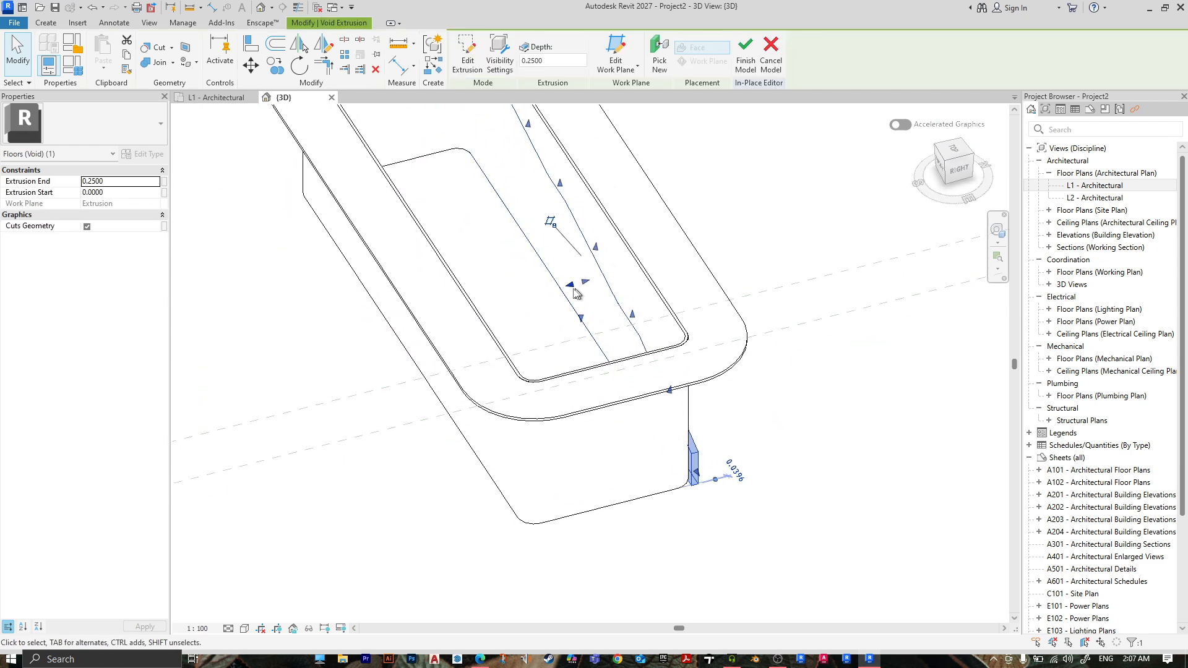
drag(569, 285, 402, 379)
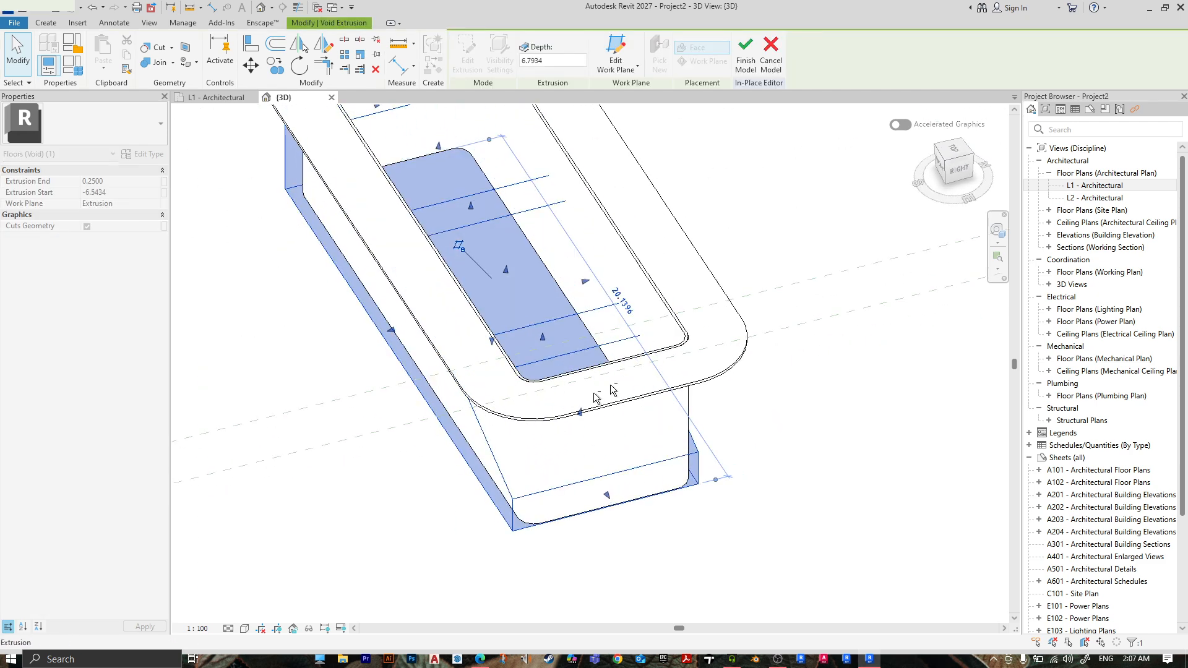
shift+middle_drag(606, 395, 331, 283)
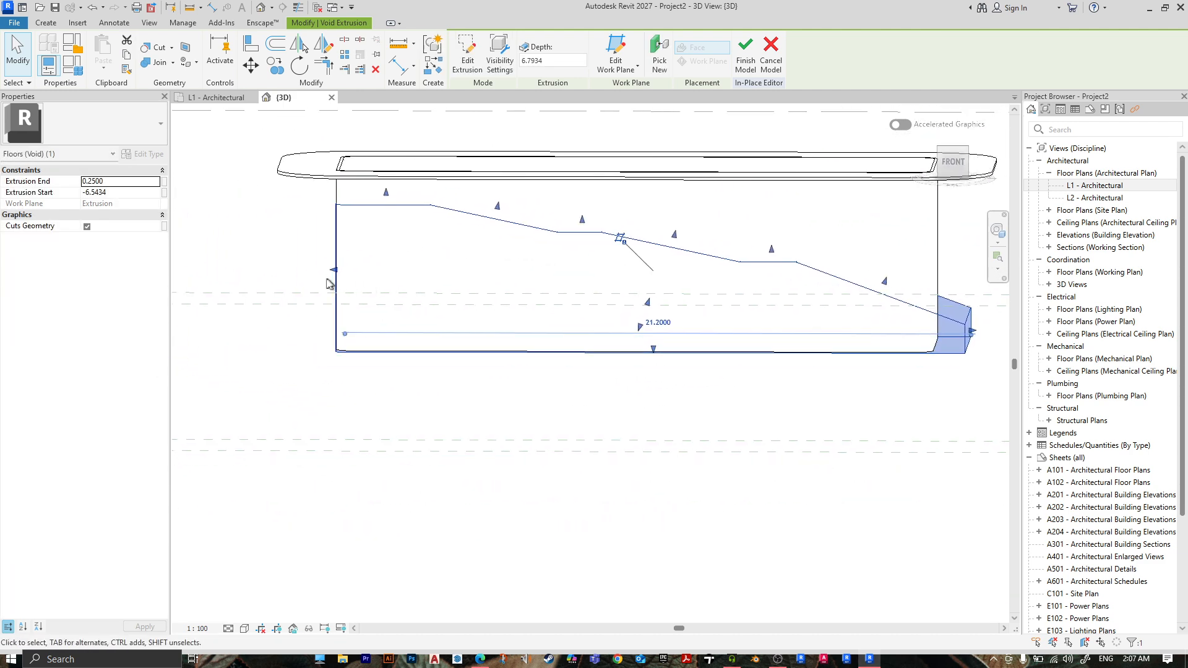
click(389, 373)
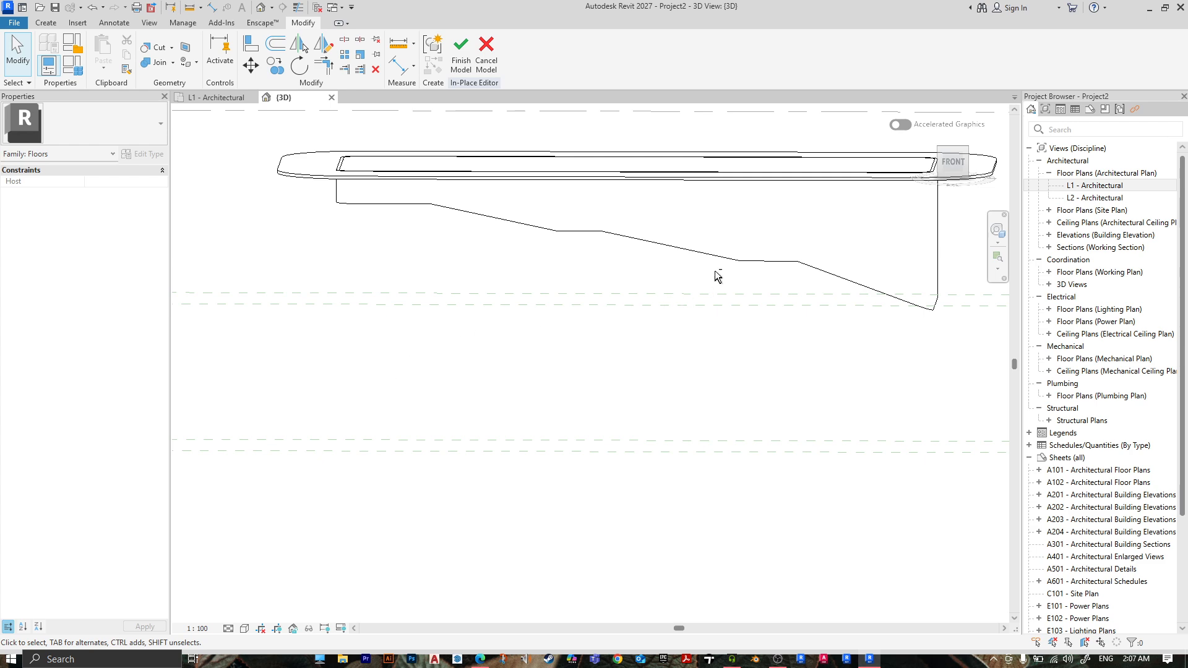
- Start a solid extrusion in the front orientation of the 3D view, picking the pool's front face as work plane
shift+middle_drag(717, 276, 466, 230)
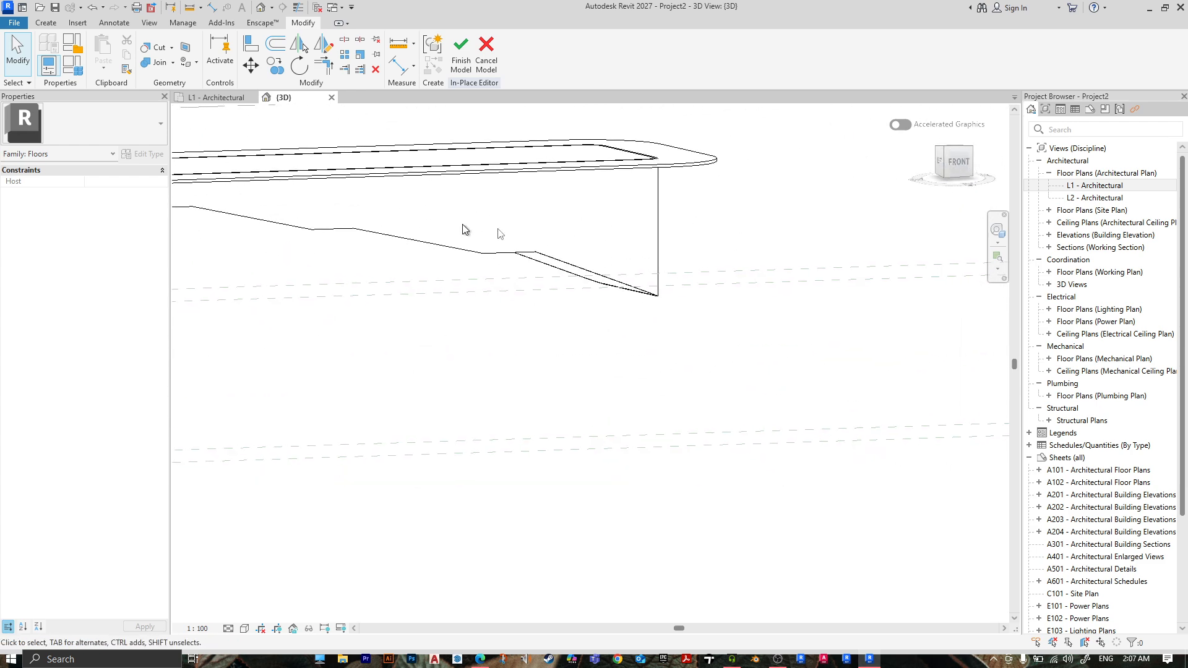
click(958, 167)
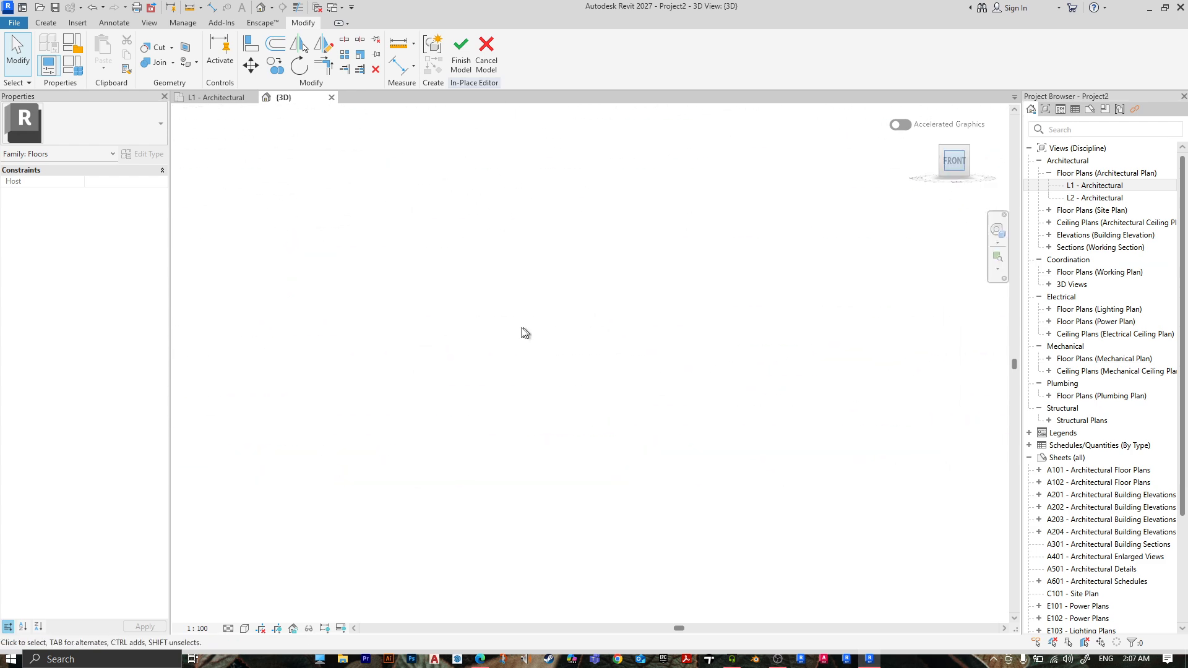
middle_drag(277, 273, 373, 423)
scroll(498, 428, up, 6)
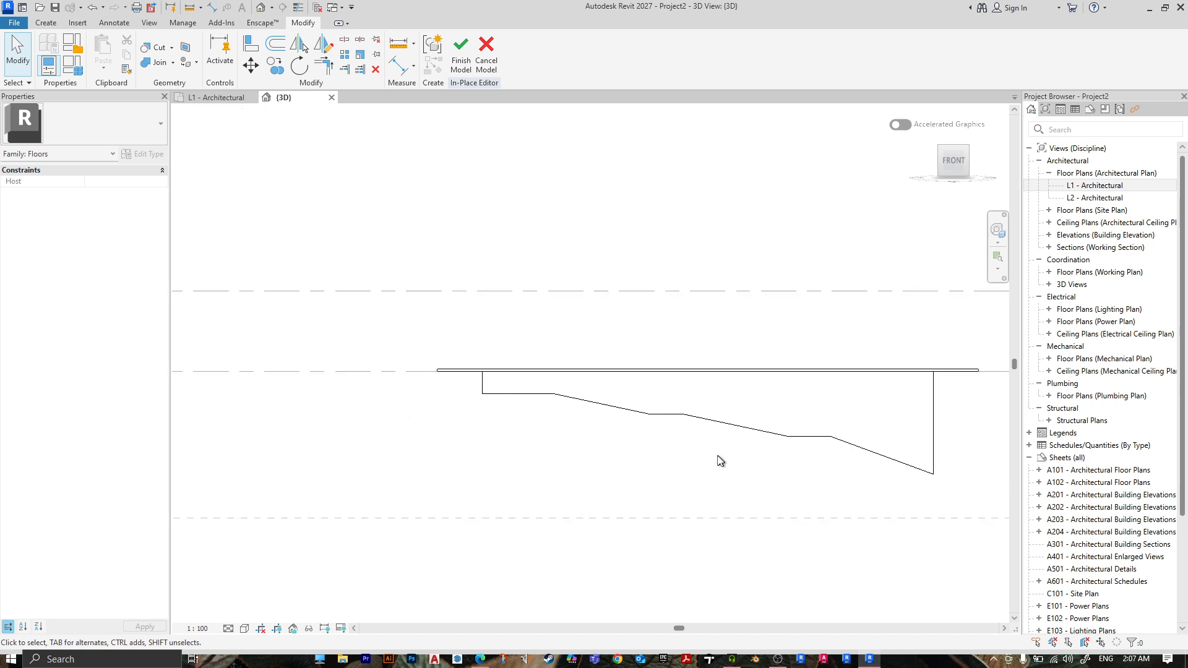
middle_drag(715, 456, 608, 417)
click(41, 23)
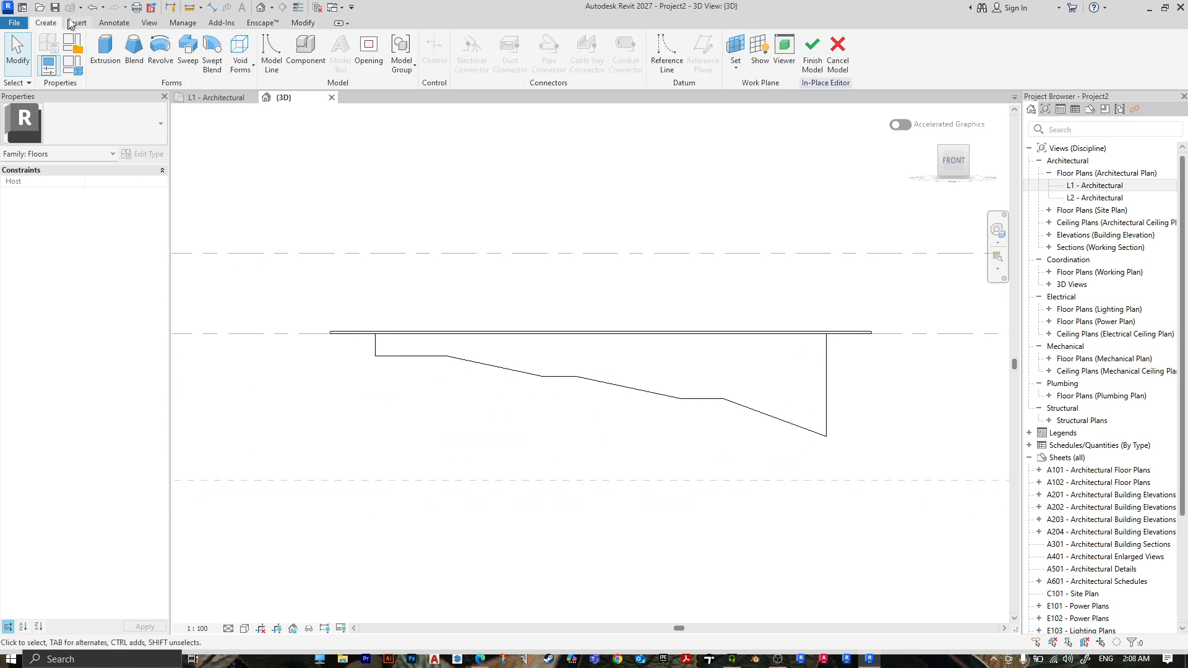
click(102, 55)
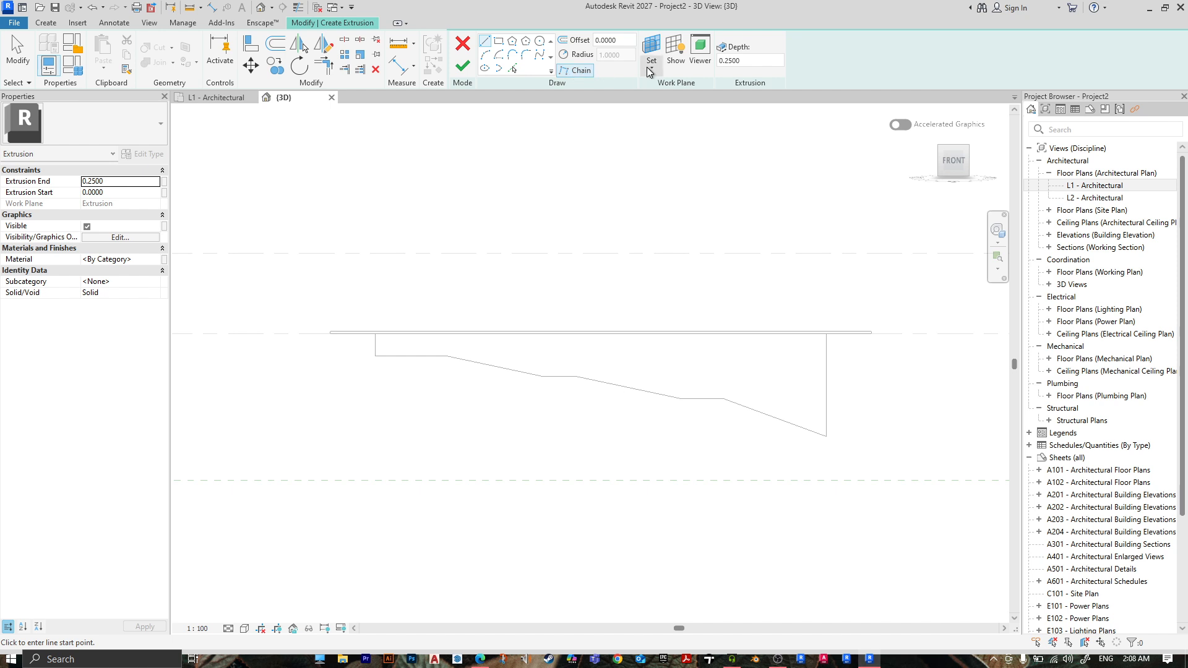
click(650, 68)
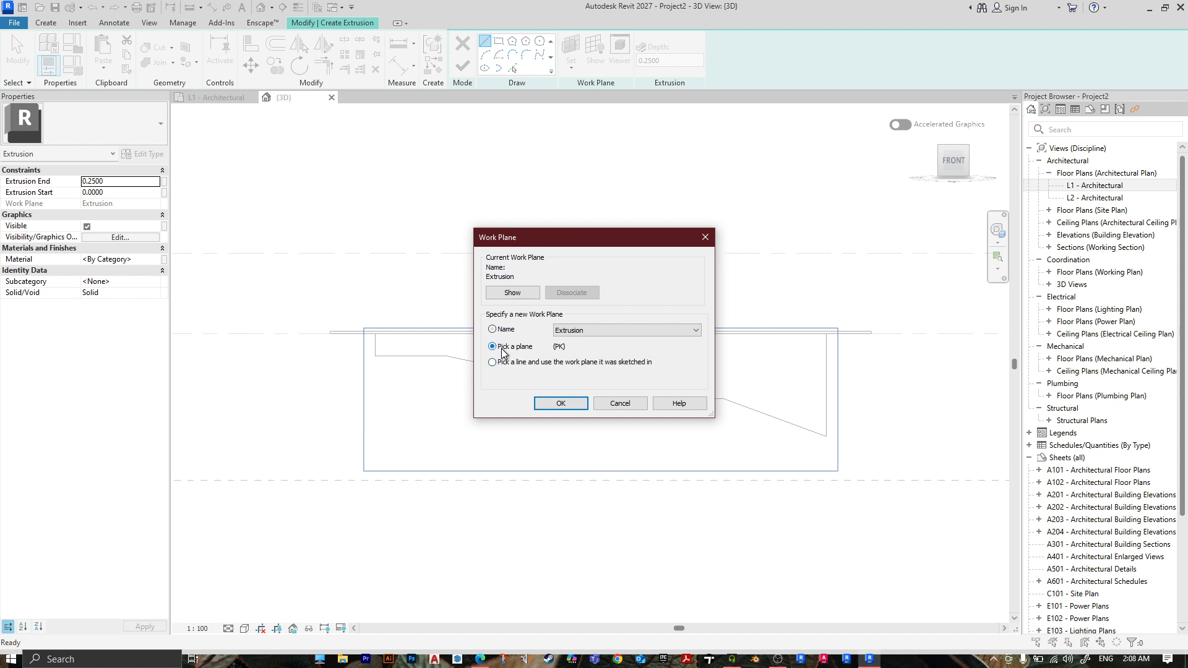
click(575, 404)
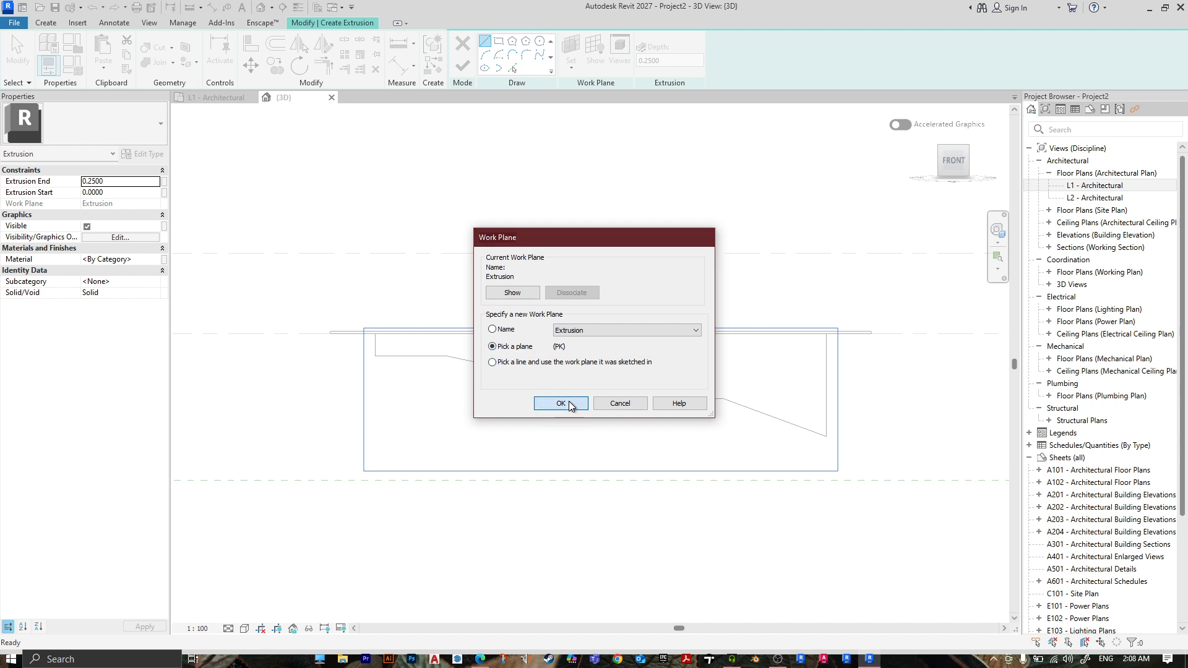
click(717, 397)
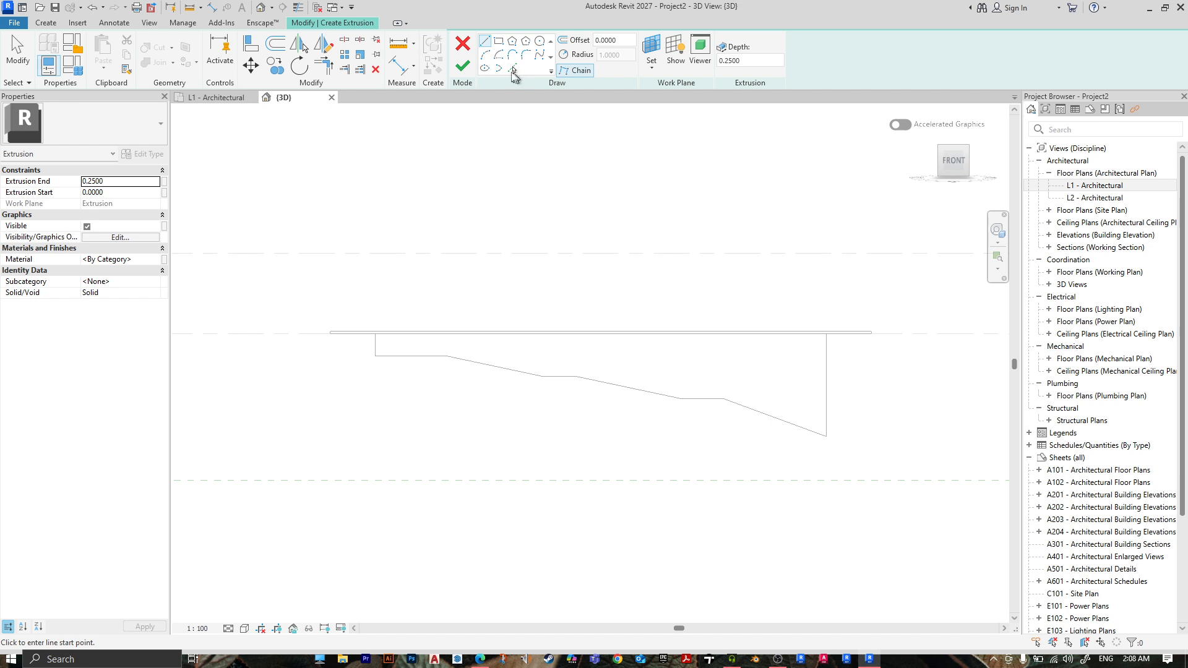
- Pick the entire edge chain of the pool's front face, including its stepped bottom, as sketch lines
click(511, 68)
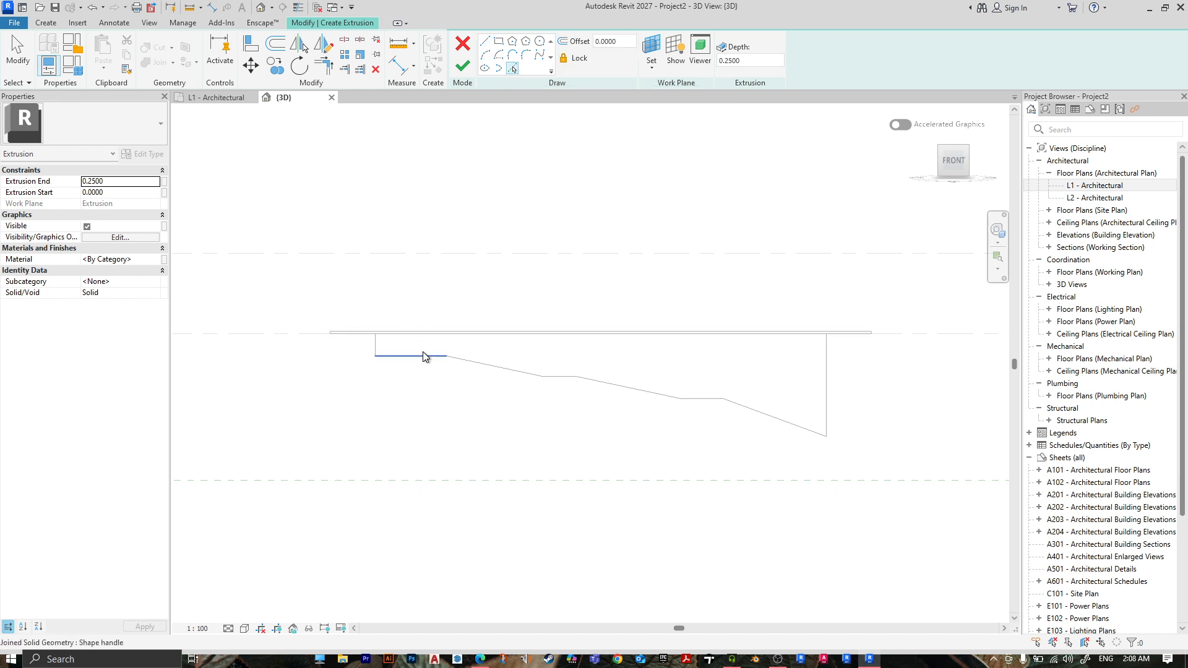
key(Tab)
key(Tab)
key(Tab)
key(Tab)
scroll(390, 374, up, 3)
key(Tab)
key(Tab)
key(Tab)
key(Tab)
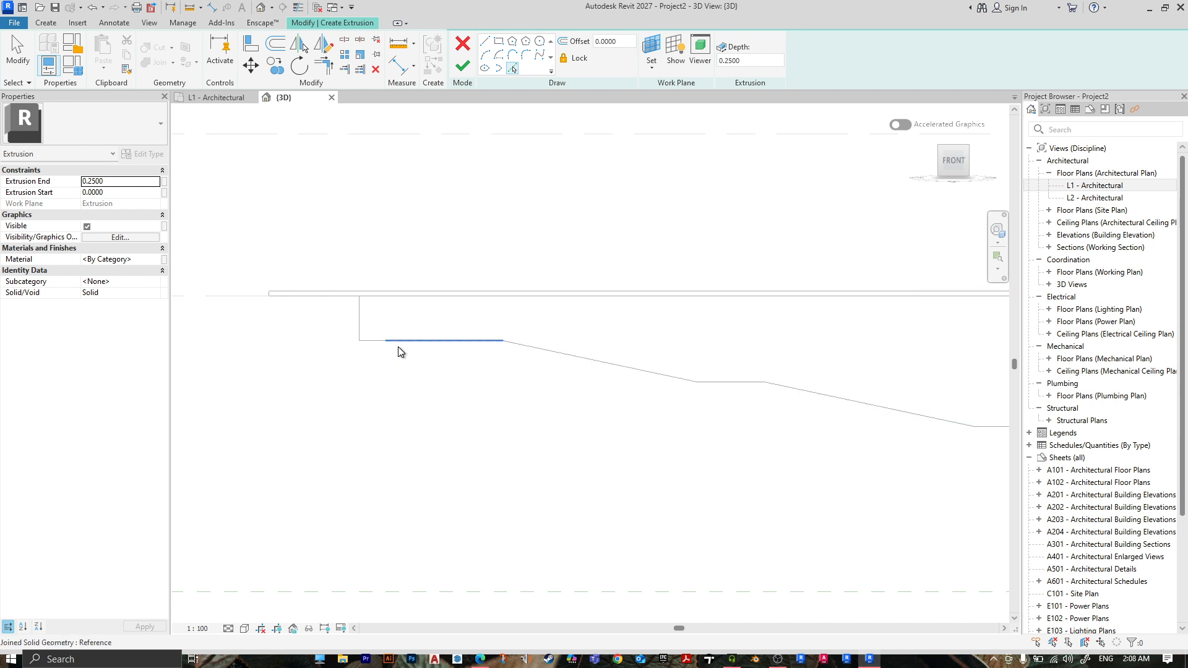
click(399, 348)
scroll(530, 403, down, 3)
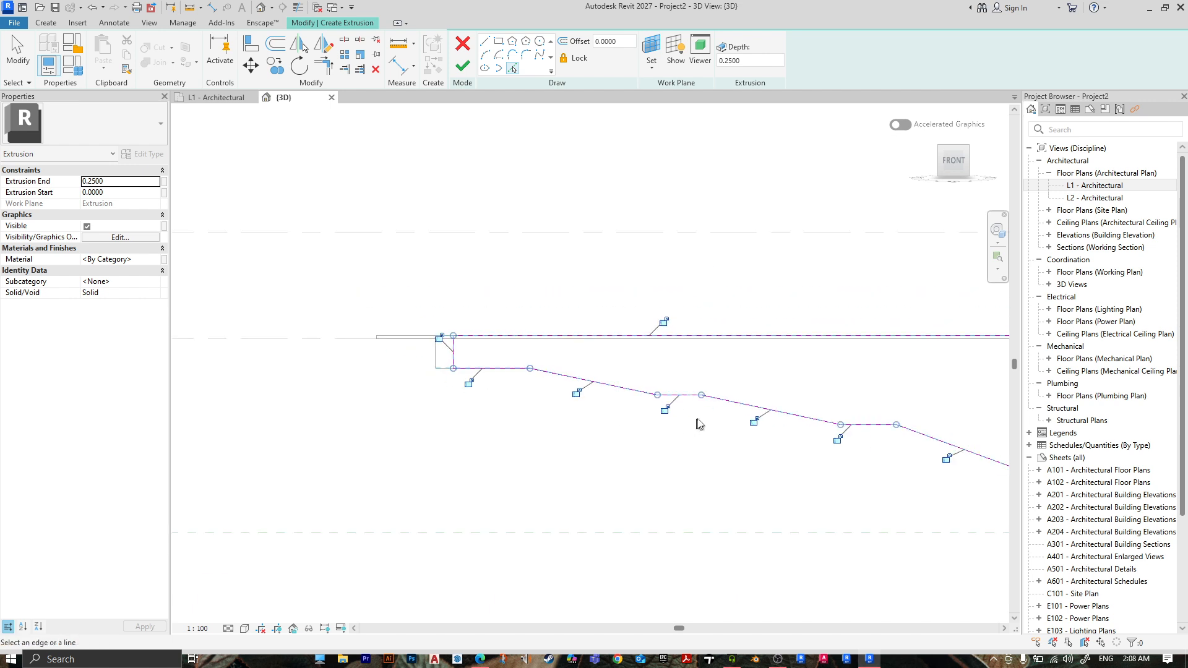
- Delete the top line and both vertical end lines from the picked outline, keeping only the stepped floor lines
key(Escape)
key(Escape)
scroll(516, 364, up, 1)
middle_drag(516, 364, 703, 372)
scroll(414, 315, up, 3)
scroll(483, 322, down, 4)
scroll(532, 291, down, 2)
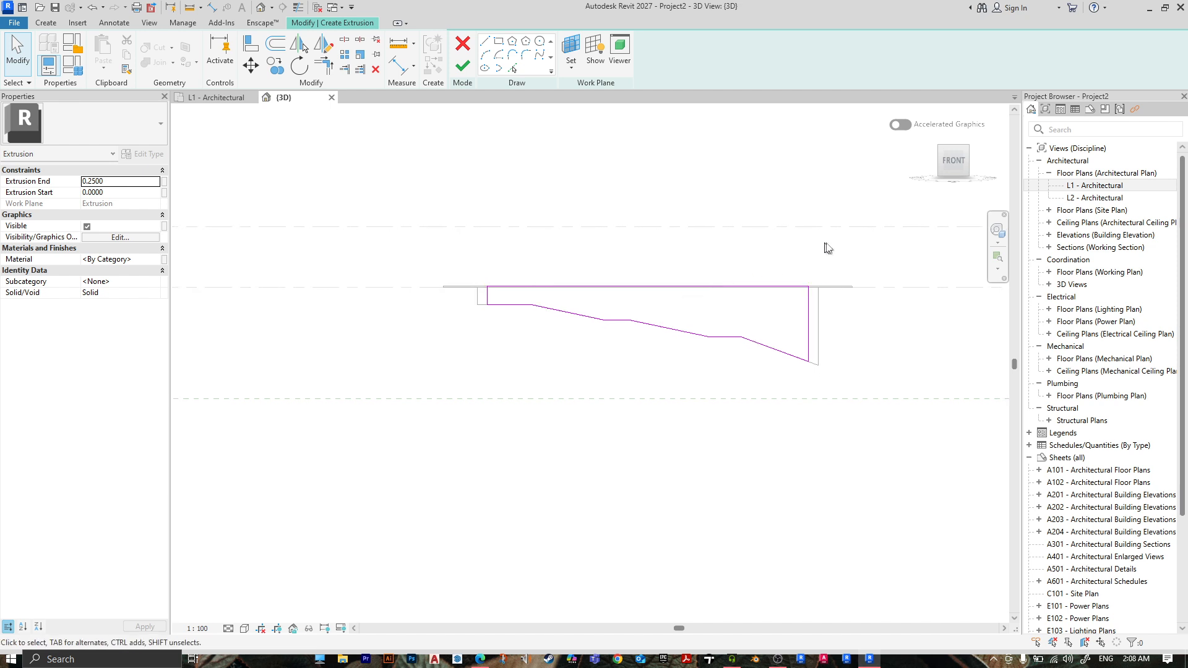
mouse_move(835, 239)
mouse_down()
mouse_move(708, 295)
mouse_move(479, 294)
mouse_up()
click(485, 328)
- Draw a short line down from the pool's outer bottom corner at the shallow end
scroll(483, 307, up, 5)
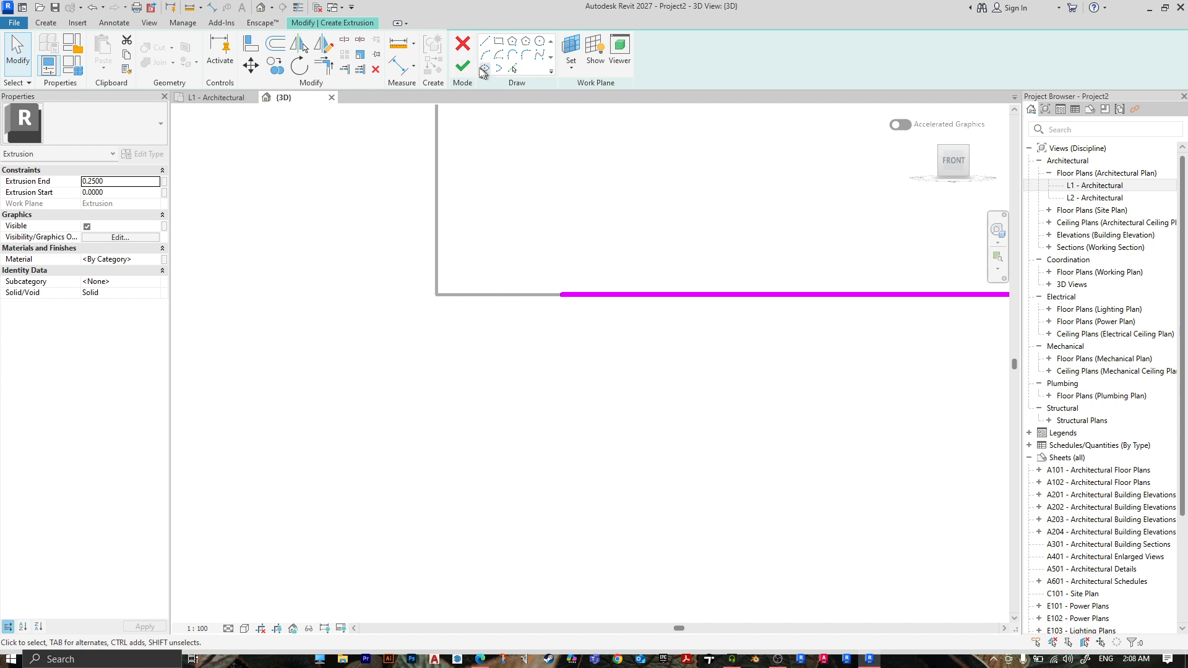
click(485, 42)
click(436, 295)
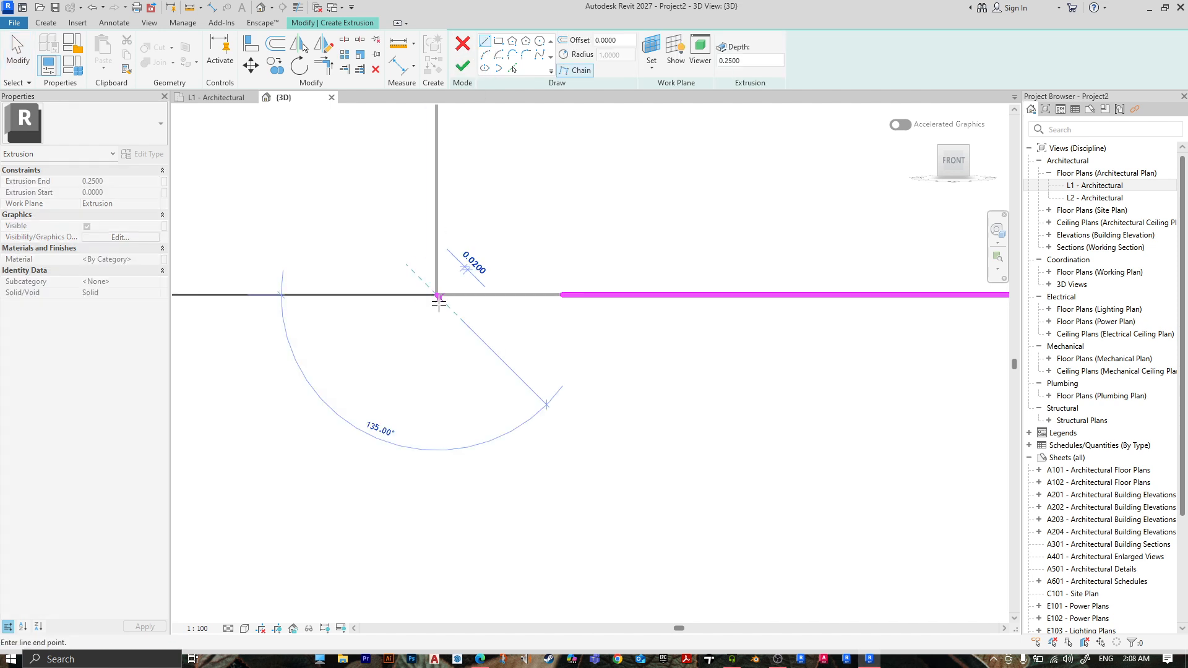
click(467, 335)
scroll(479, 334, down, 8)
key(Escape)
- Draw a short vertical line down from the pool's outer bottom corner at the deep end
middle_drag(798, 397, 278, 289)
scroll(706, 360, up, 1)
middle_drag(736, 352, 337, 289)
scroll(637, 347, up, 3)
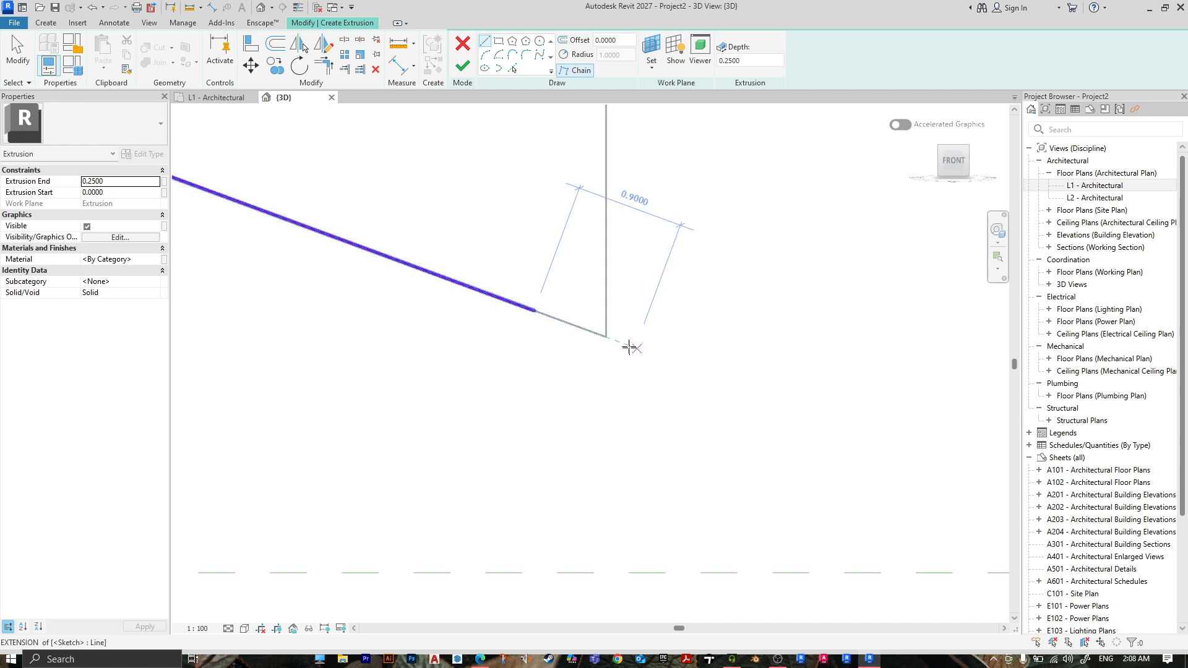
click(606, 338)
click(606, 360)
key(Escape)
scroll(689, 359, down, 5)
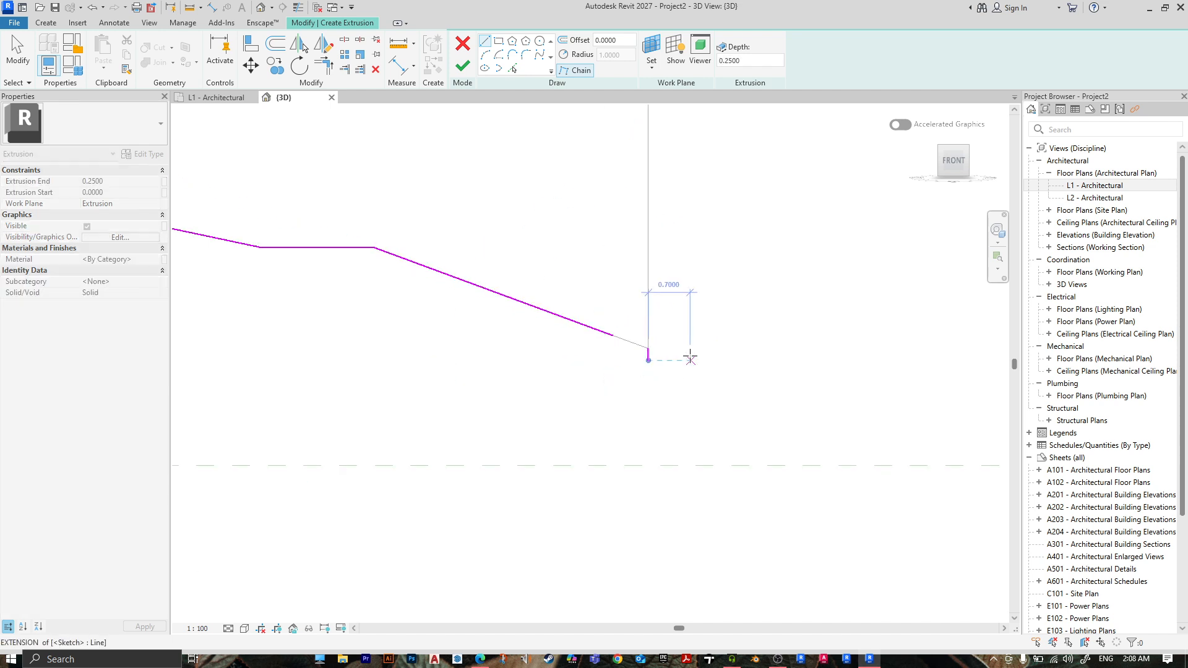
key(Escape)
- Offset a copy of the whole stepped floor line chain 0.1 m downward
click(276, 43)
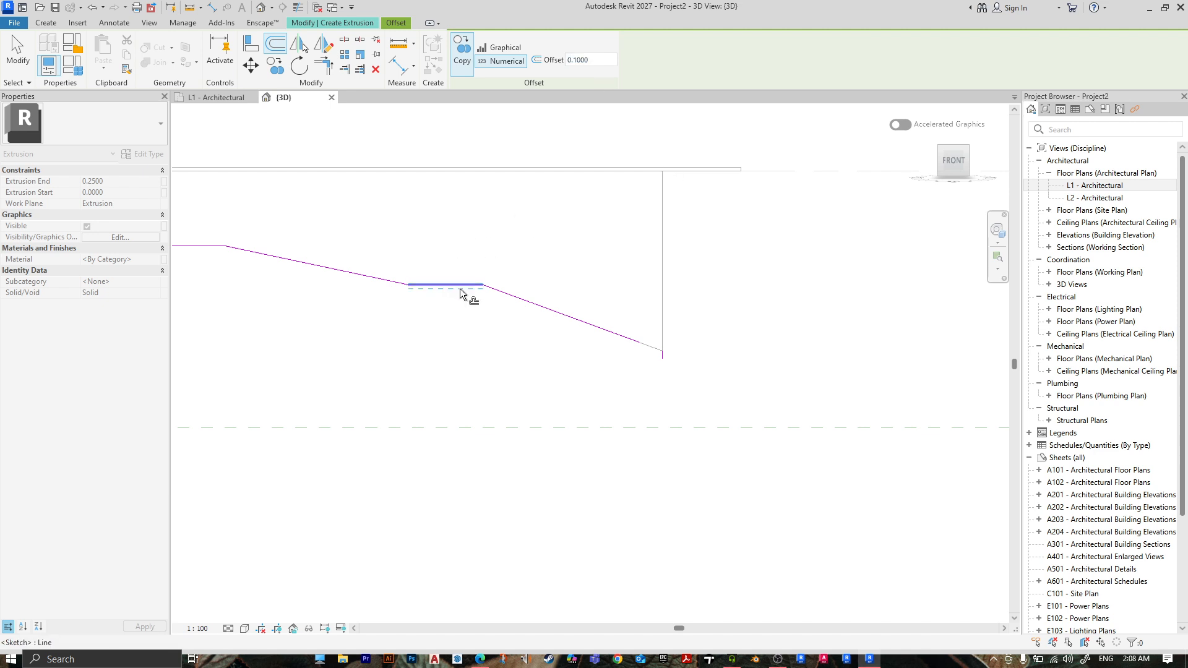
key(Tab)
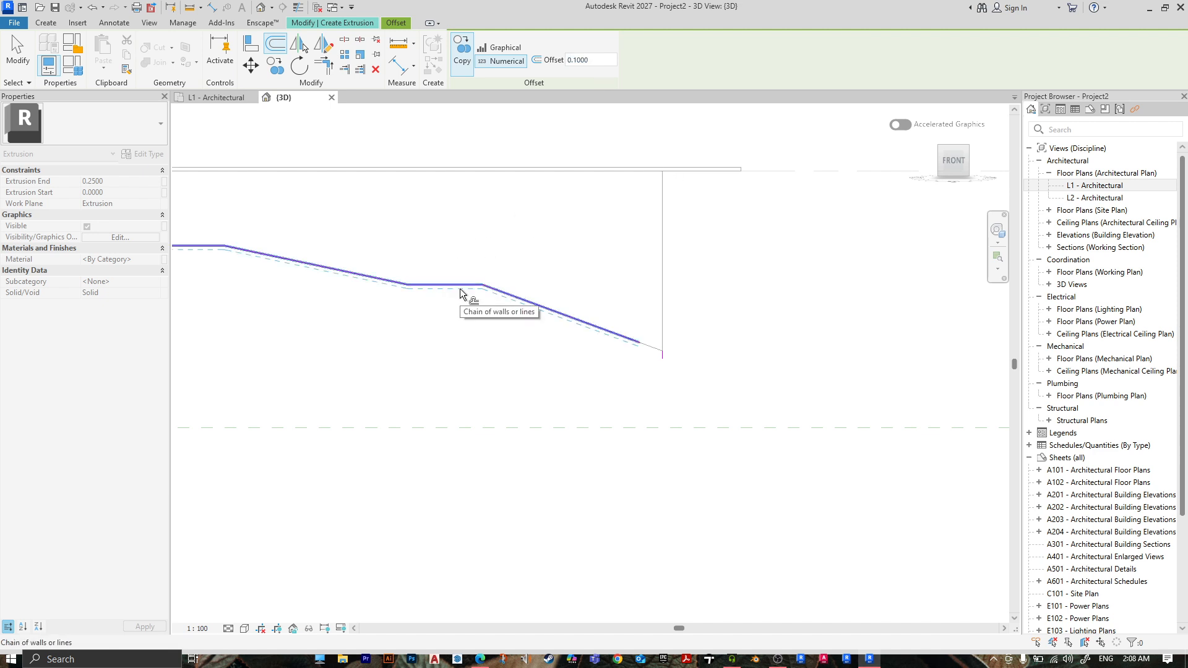
click(460, 291)
key(Escape)
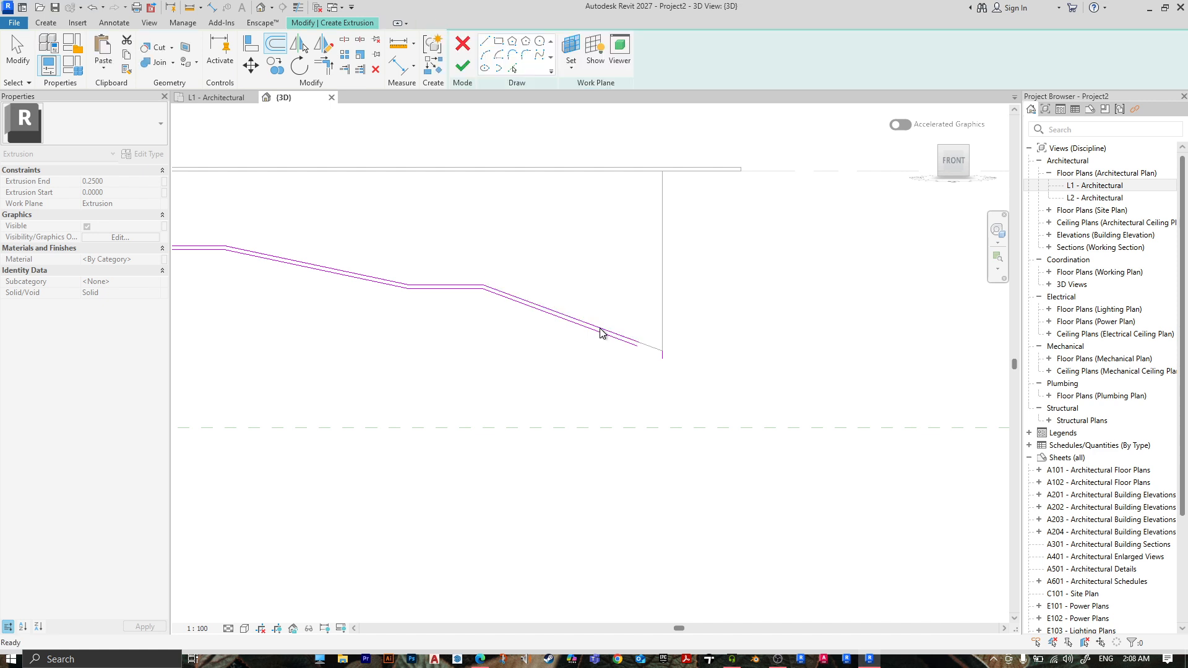
- Trim and extend both stepped floor lines to corners with the short vertical line at the deep end
scroll(625, 339, up, 3)
scroll(625, 339, up, 2)
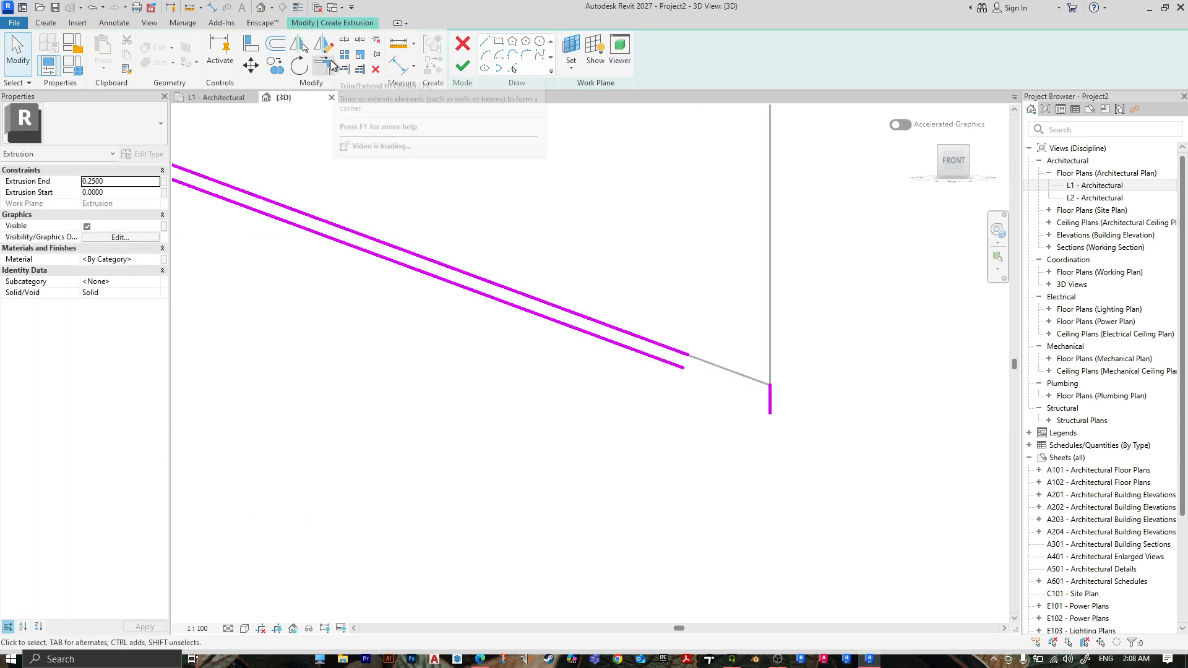
click(324, 64)
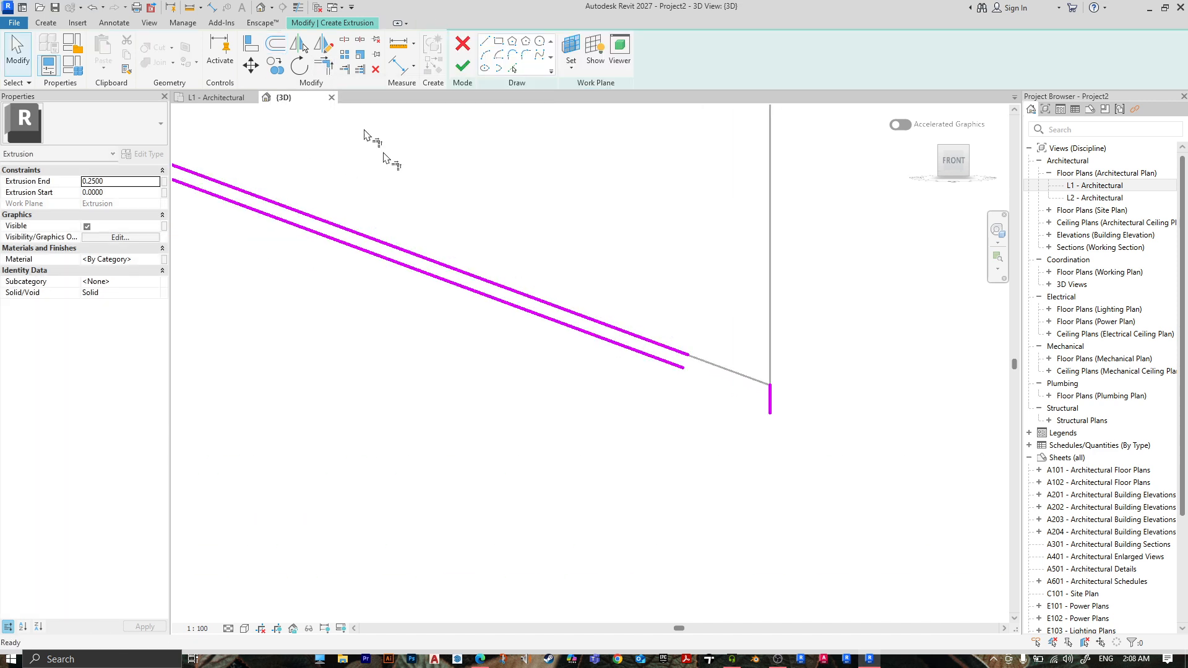
click(769, 396)
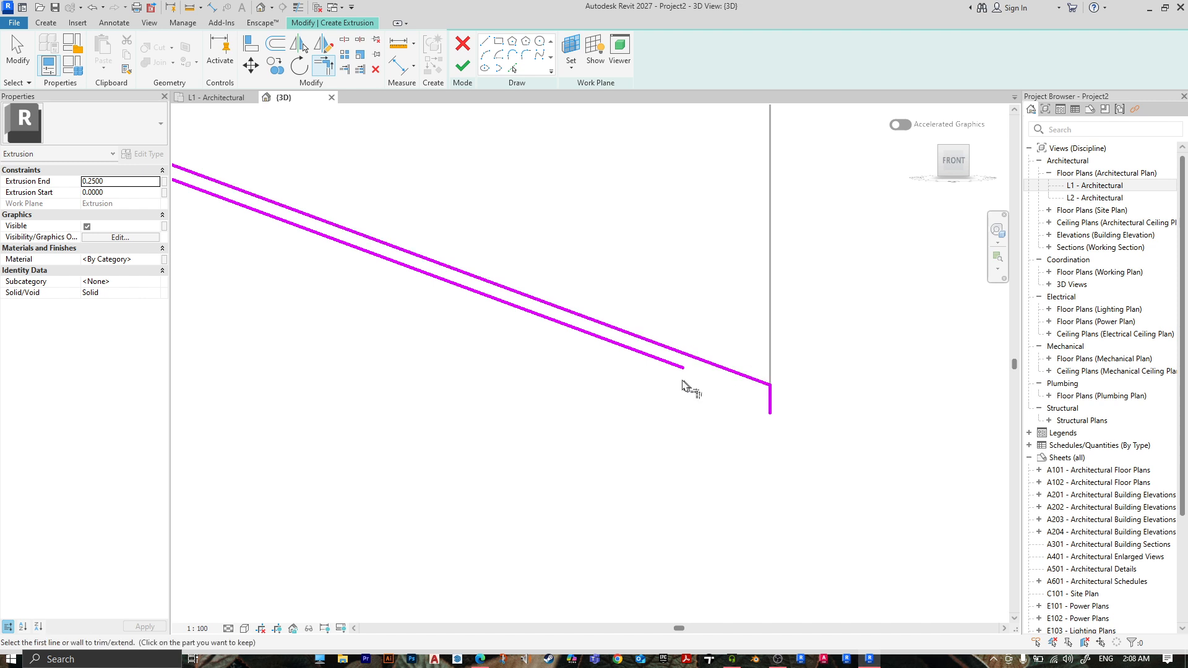
click(775, 401)
scroll(788, 415, down, 5)
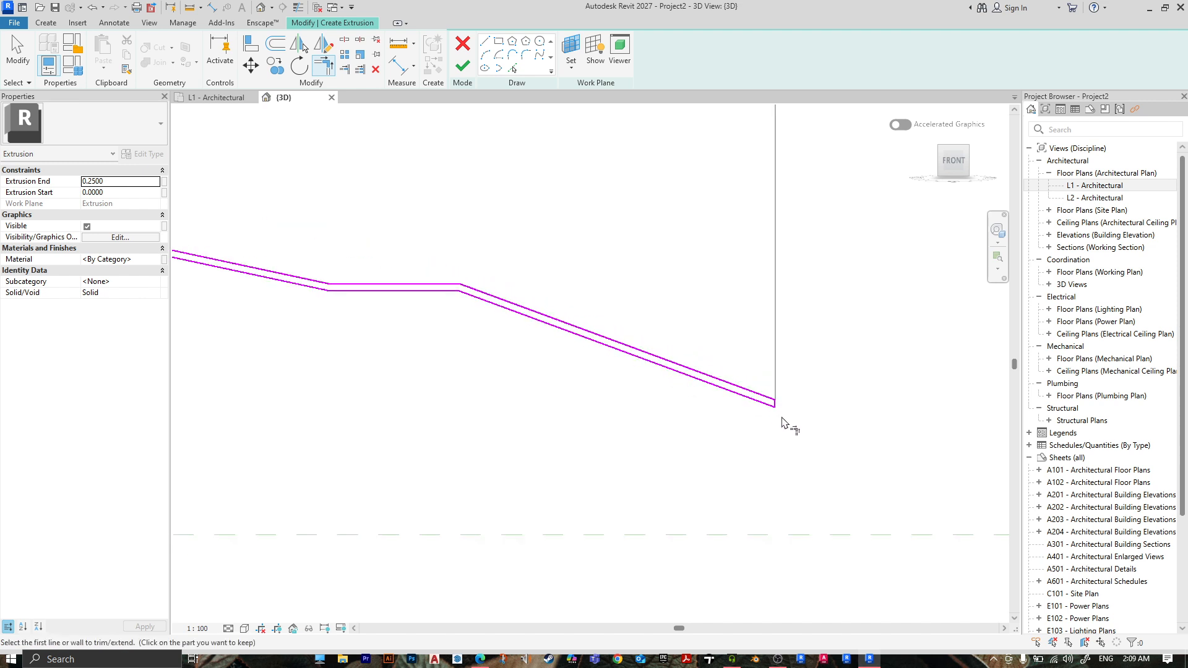
- Extend both floor lines to corners with the short vertical line at the shallow end, and finish the extrusion sketch
middle_drag(263, 345, 580, 366)
scroll(406, 332, up, 6)
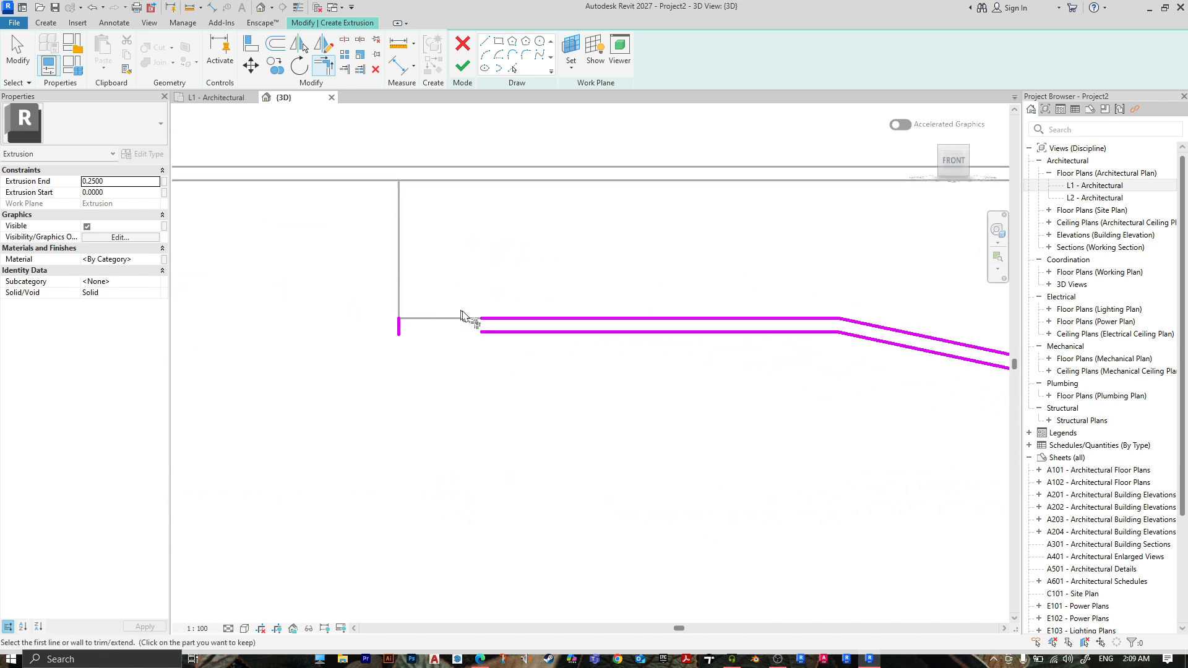
click(340, 333)
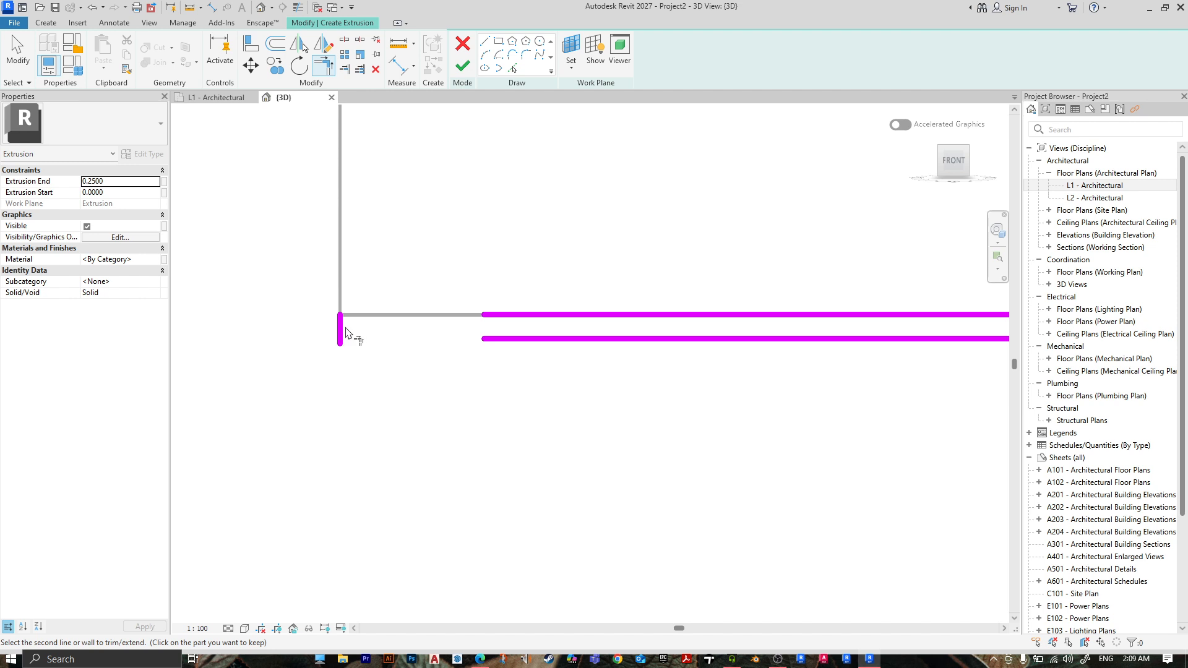
click(521, 316)
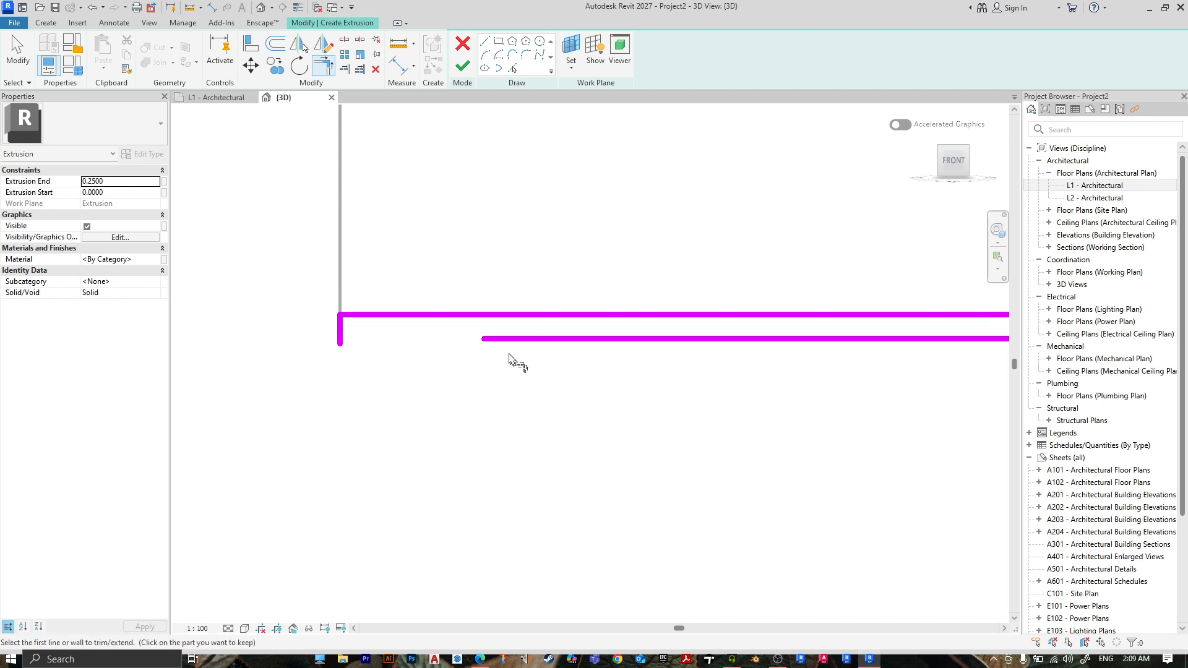
click(341, 340)
click(537, 340)
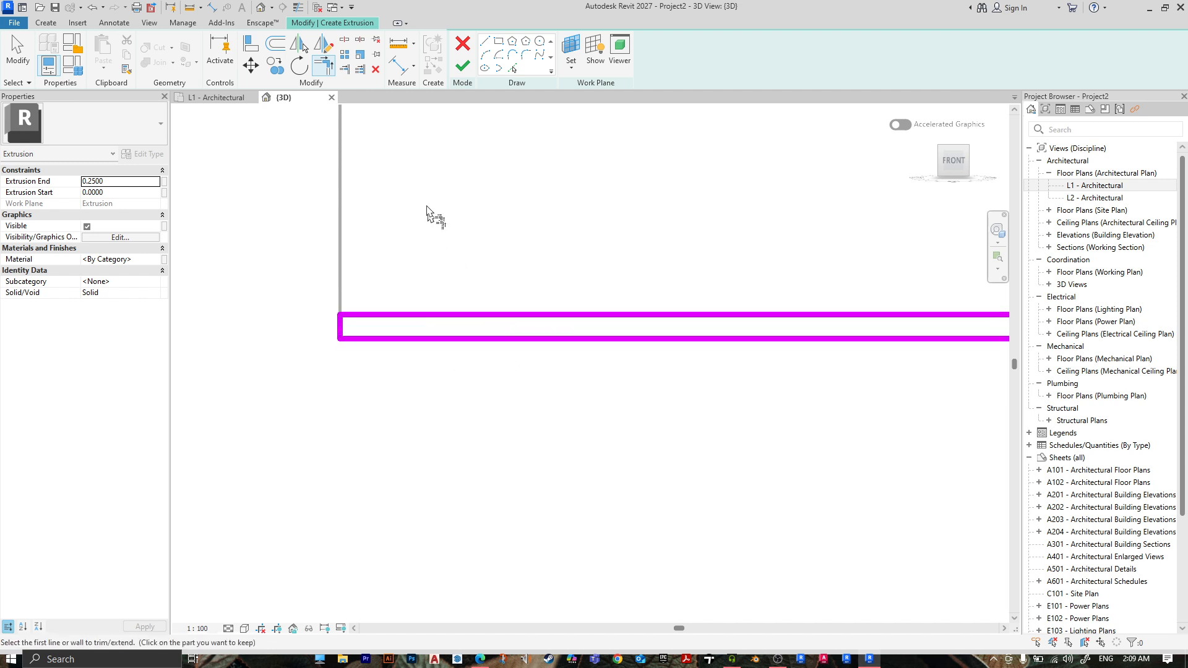
click(463, 66)
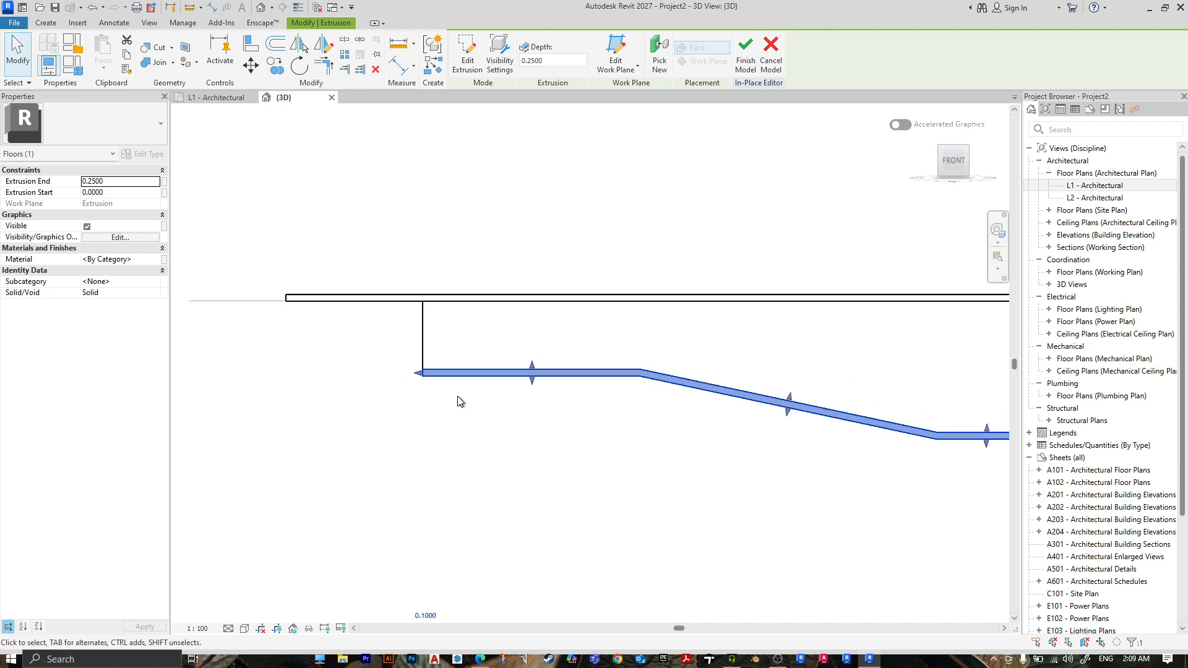
- Stretch the stepped floor extrusion across the pool's full width to a depth of 6.2 m, aligned with both outer side faces
shift+middle_drag(458, 401, 413, 119)
scroll(465, 182, down, 5)
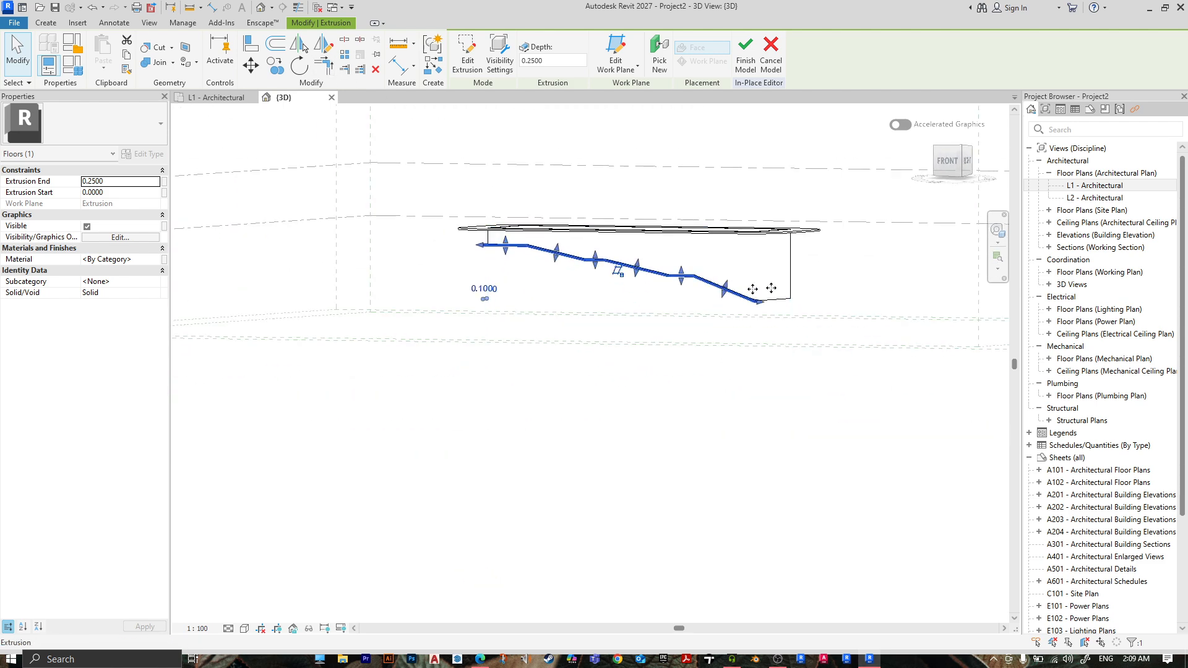
shift+middle_drag(758, 289, 599, 377)
click(595, 422)
click(629, 351)
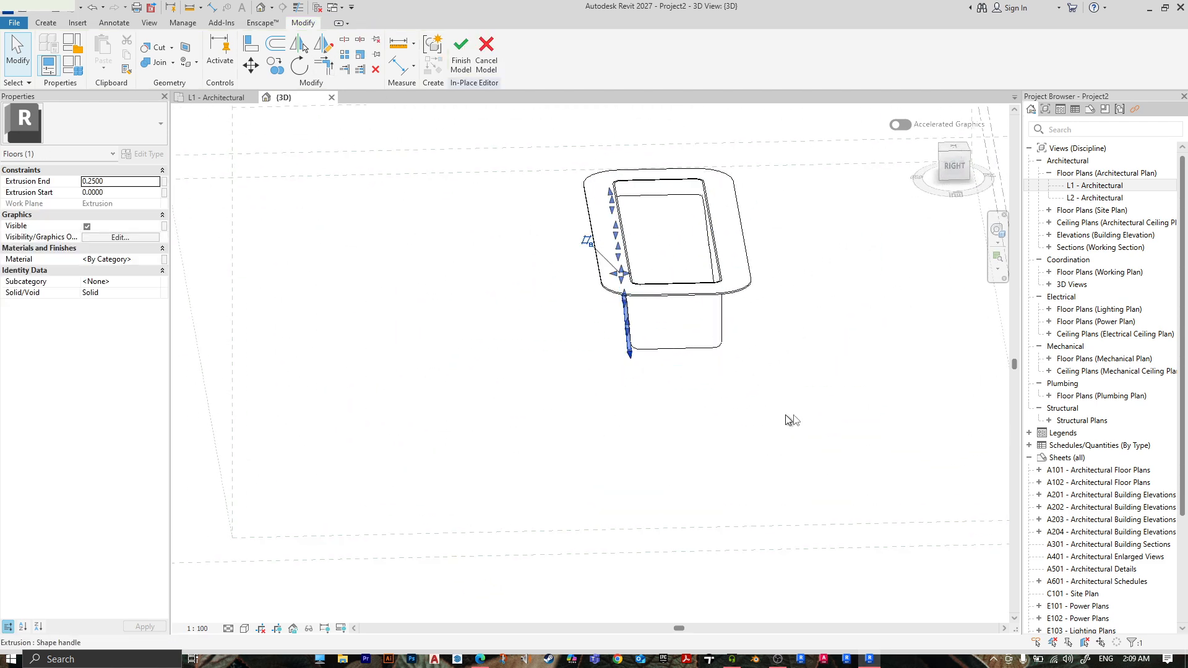
shift+middle_drag(788, 416, 806, 368)
click(951, 166)
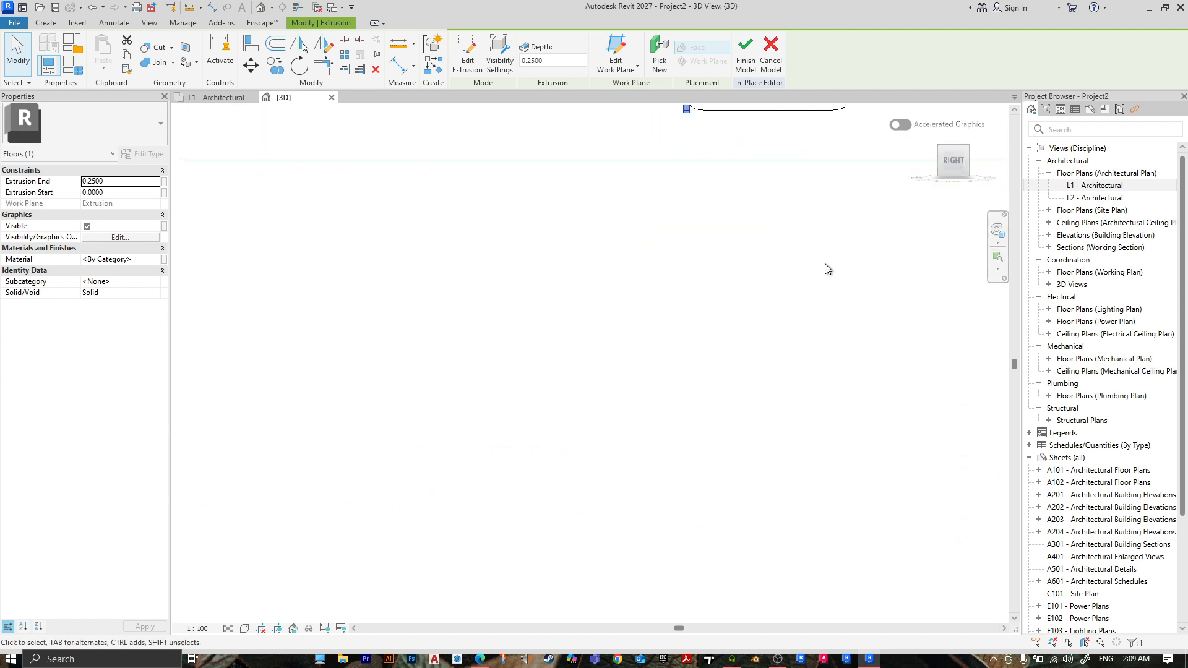
scroll(613, 356, up, 4)
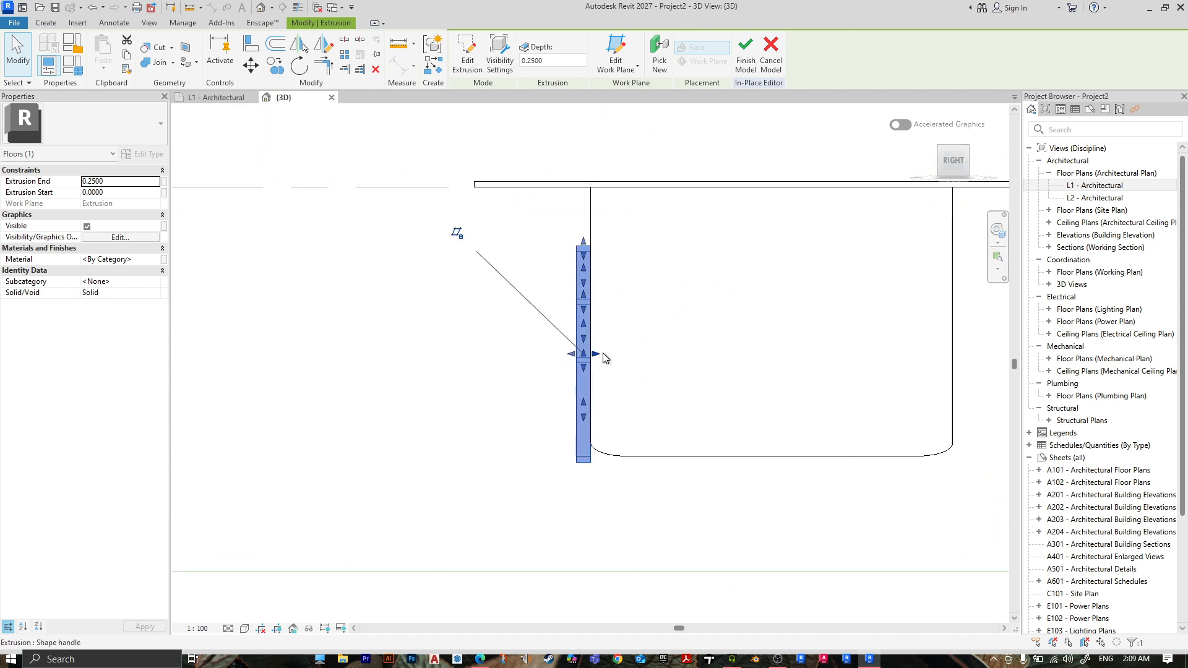
mouse_move(604, 358)
mouse_down()
mouse_move(579, 354)
mouse_move(589, 354)
mouse_up()
scroll(590, 465, down, 3)
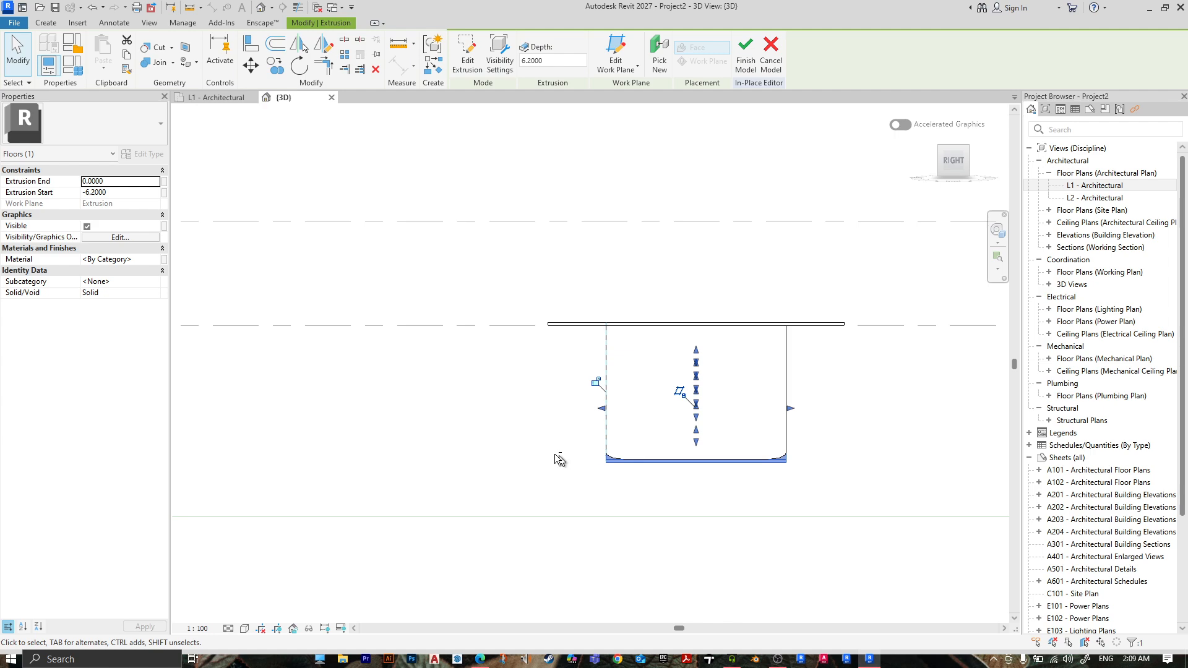
shift+middle_drag(481, 412, 531, 424)
click(586, 509)
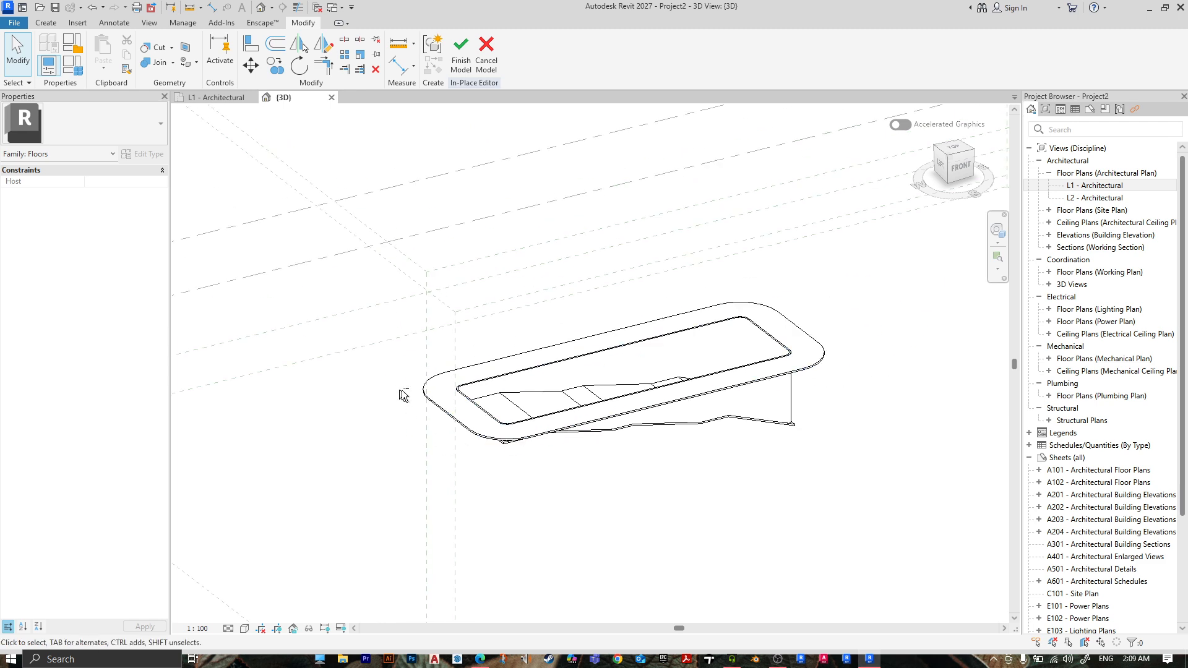
- Examine the pool with its stepped floor in 3D and in the L1 - Architectural floor plan
shift+middle_drag(403, 395, 361, 361)
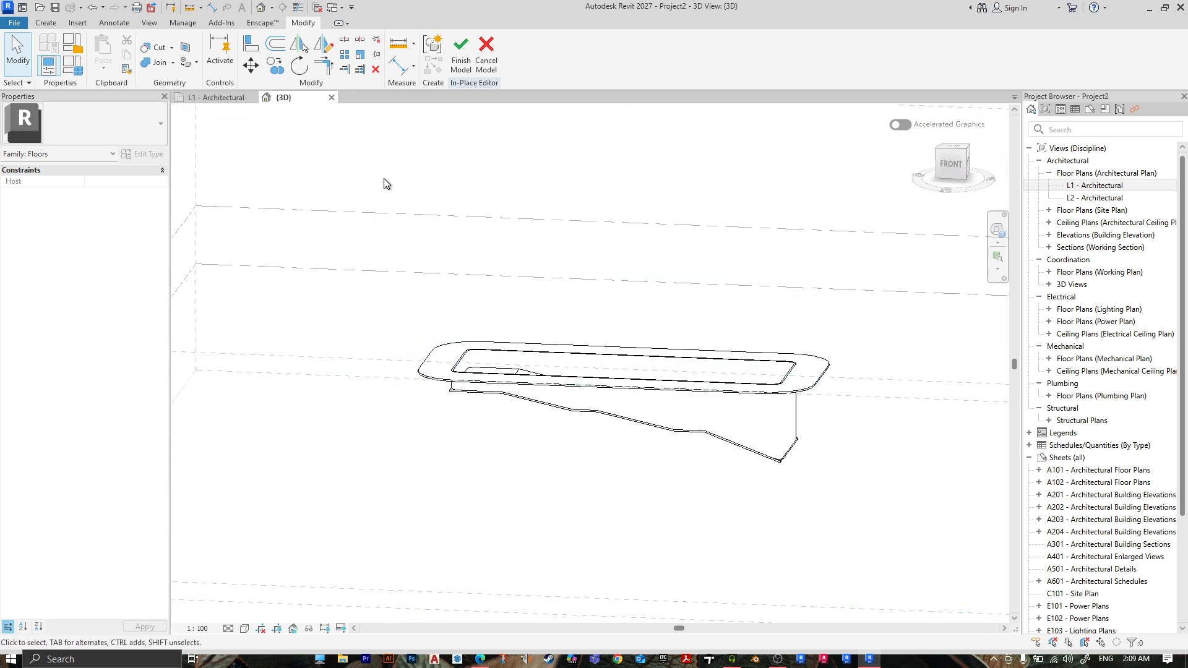
middle_drag(562, 139, 455, 159)
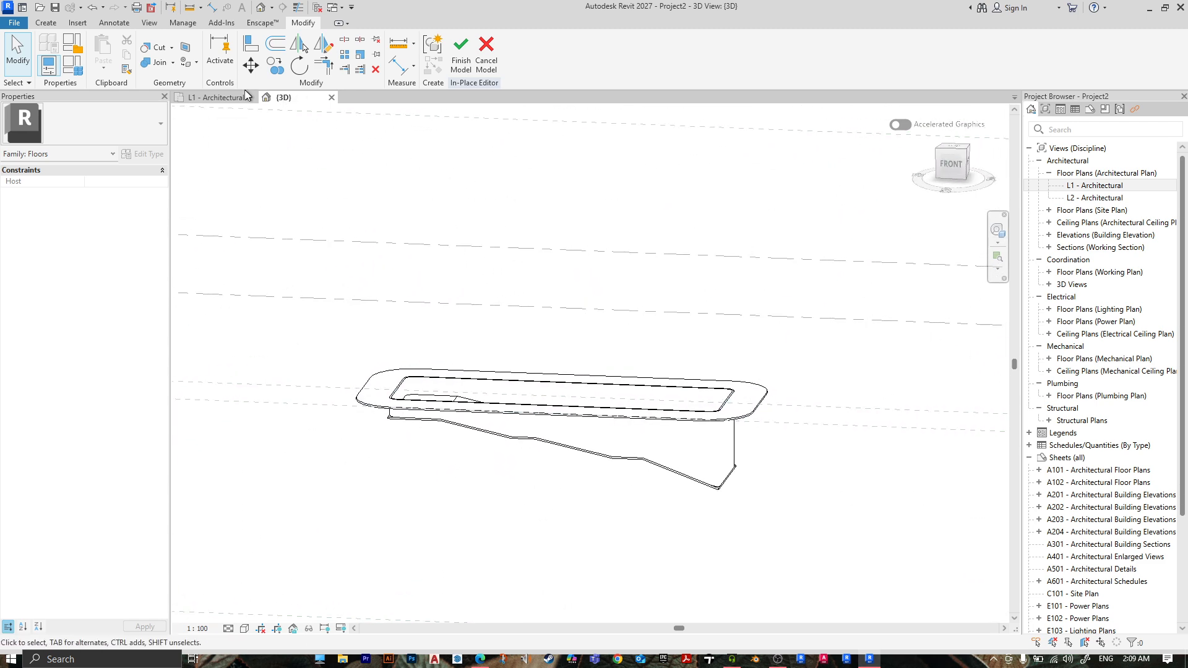
click(228, 105)
scroll(540, 357, down, 5)
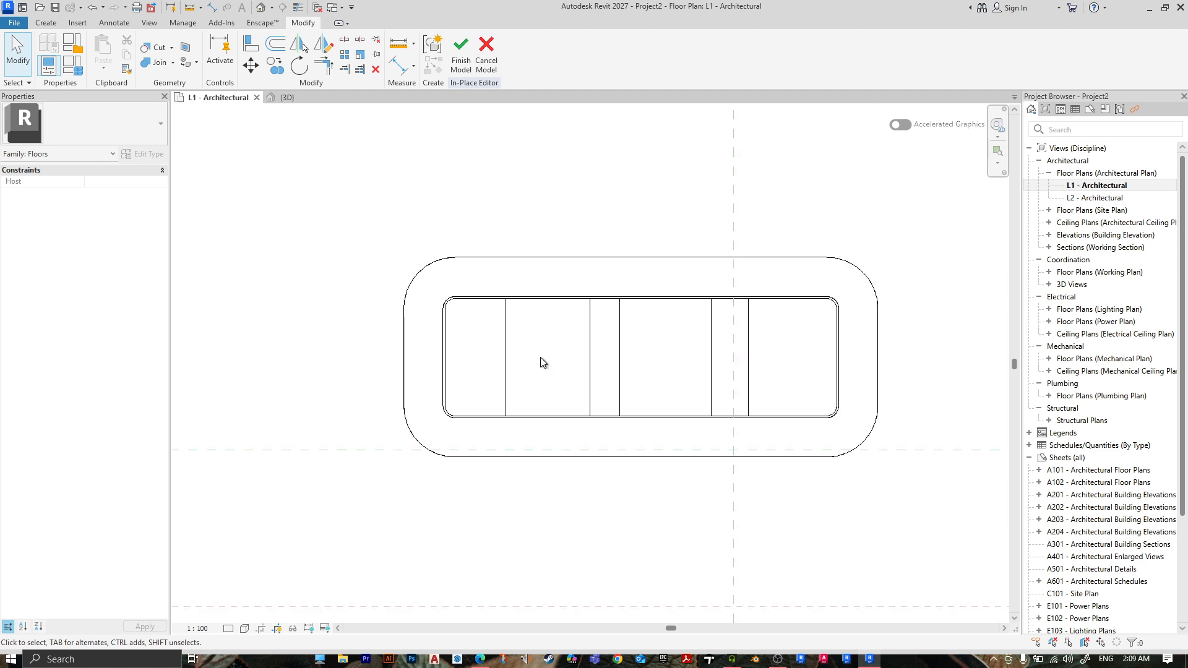
click(51, 24)
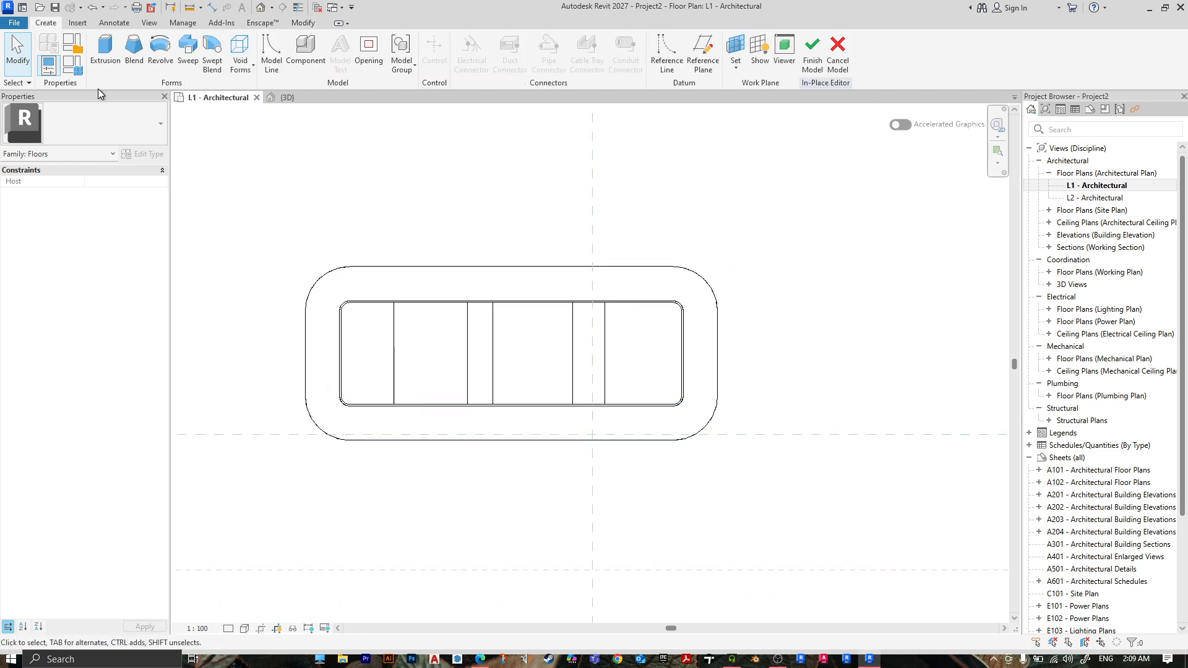
click(298, 101)
shift+middle_drag(509, 409, 539, 367)
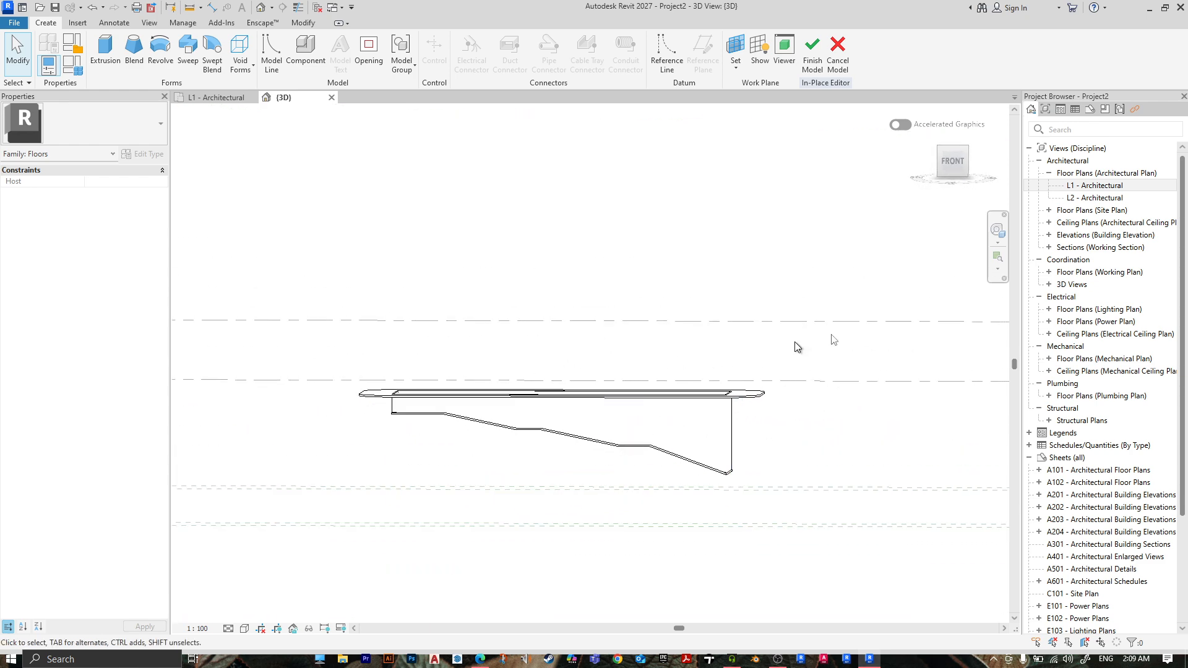
- Start a new extrusion facing the front of the pool and check its current work plane
click(959, 163)
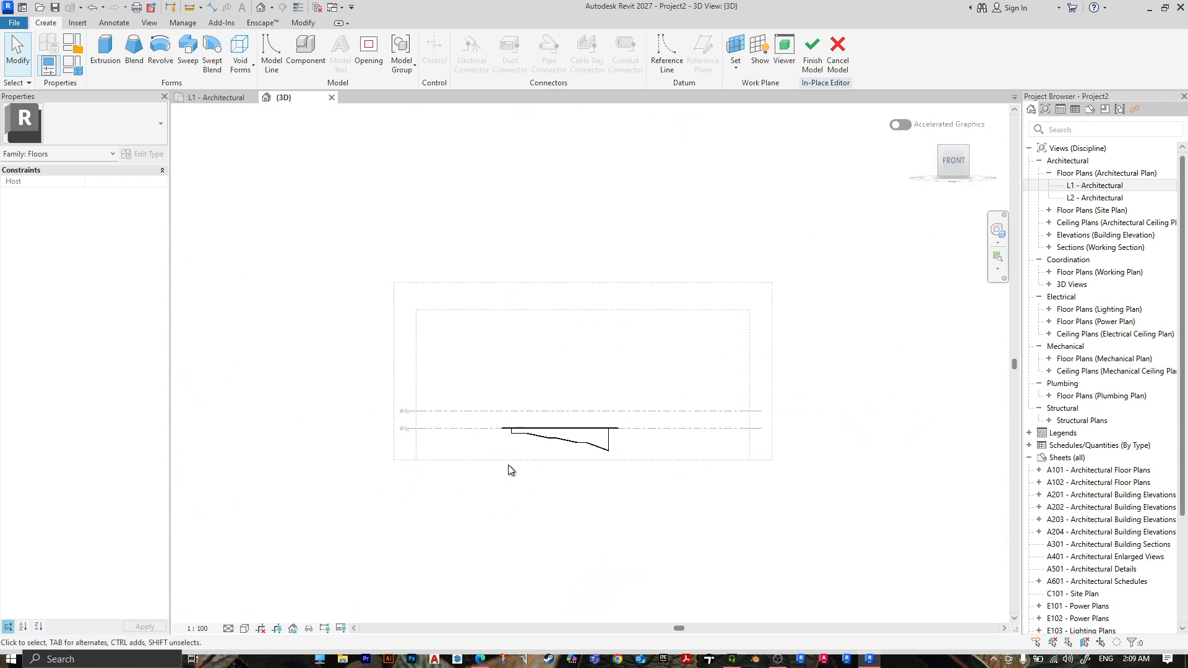
scroll(509, 469, up, 4)
middle_drag(500, 460, 575, 418)
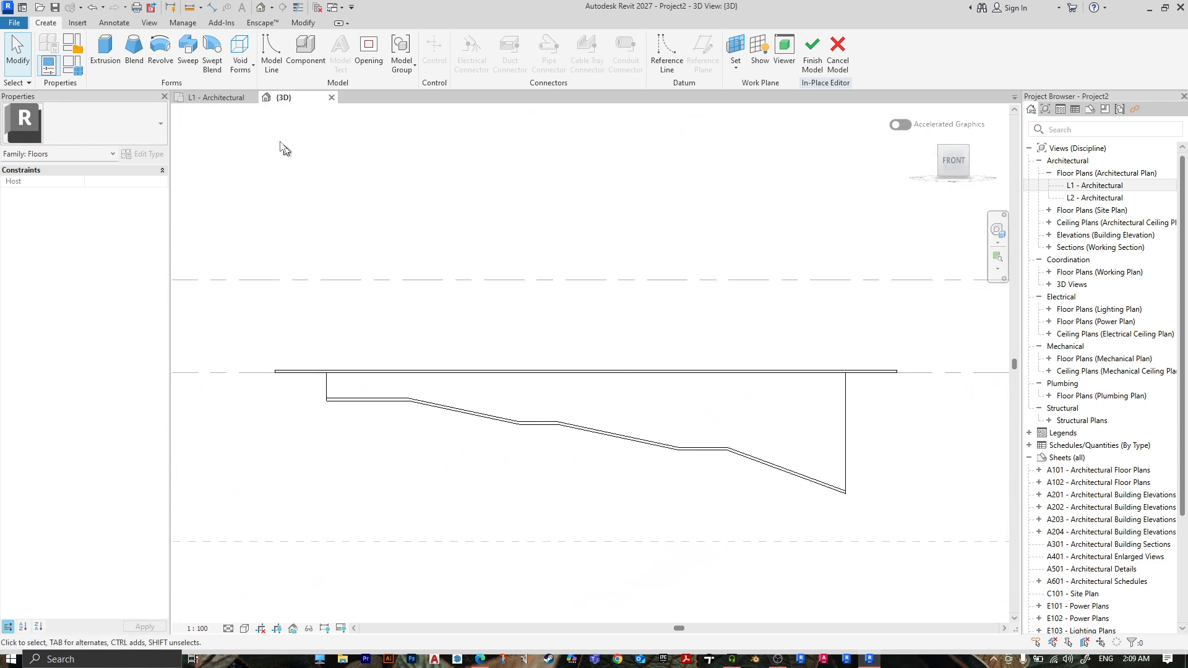
click(113, 51)
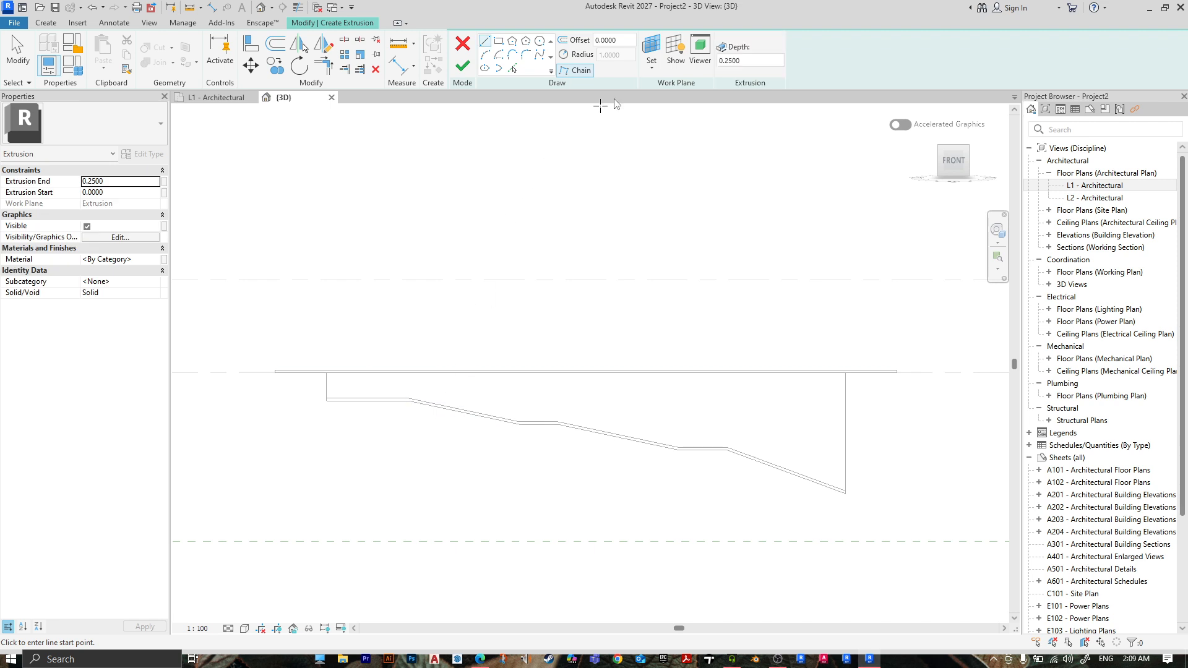
click(653, 65)
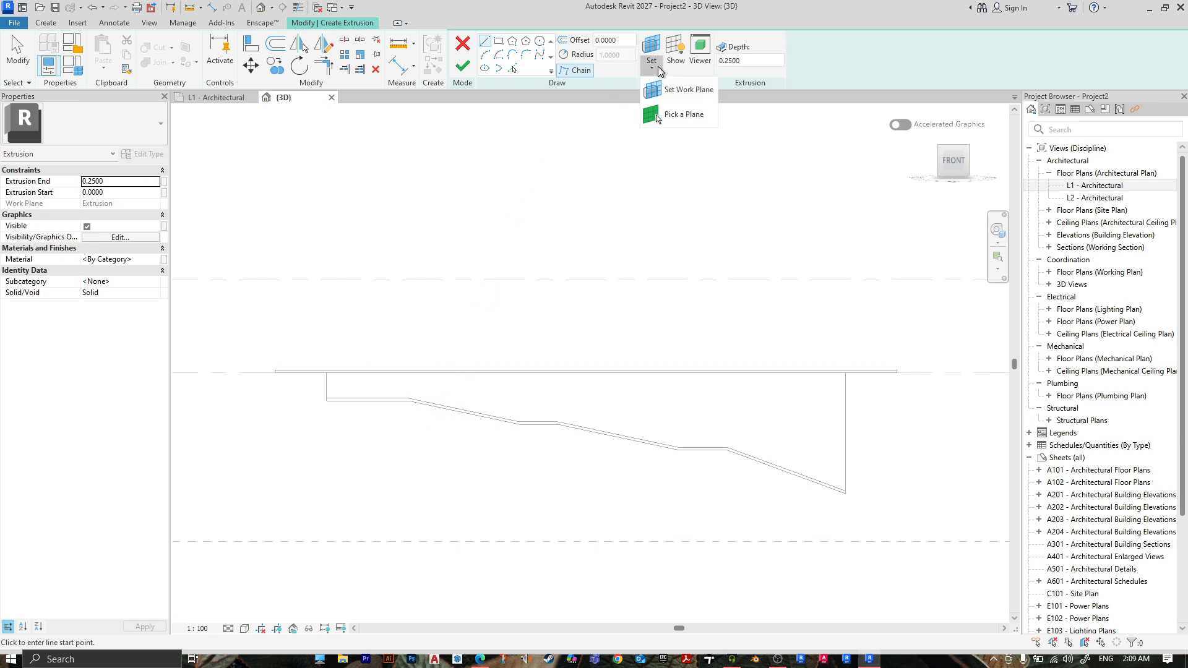
click(679, 99)
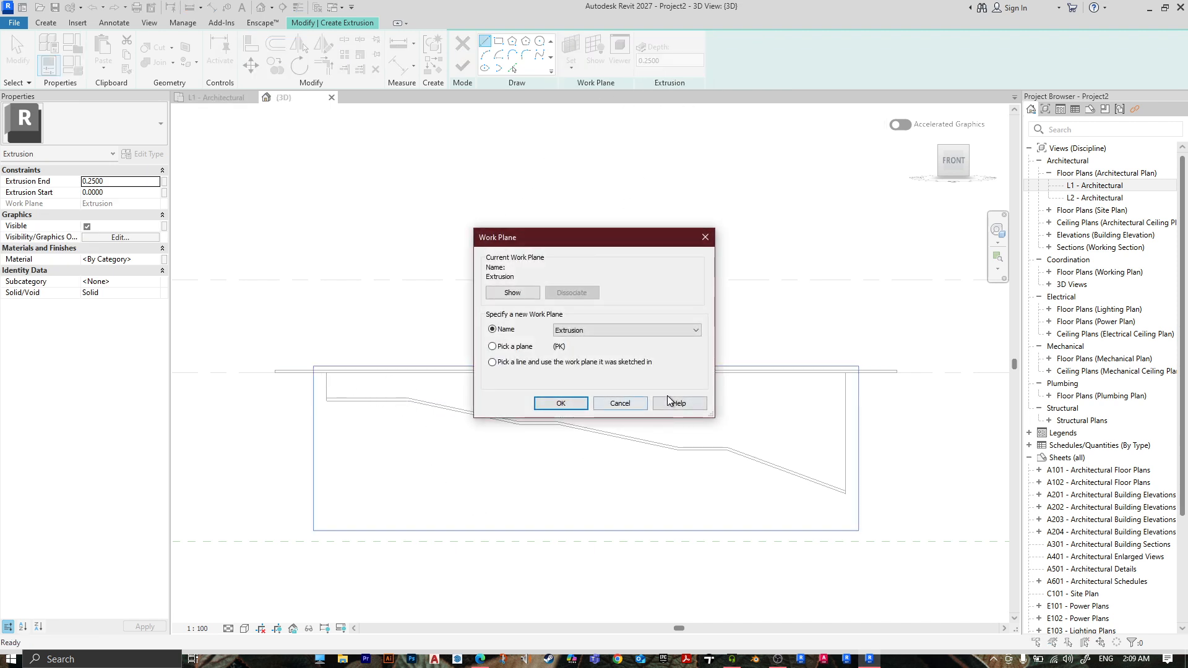
click(620, 403)
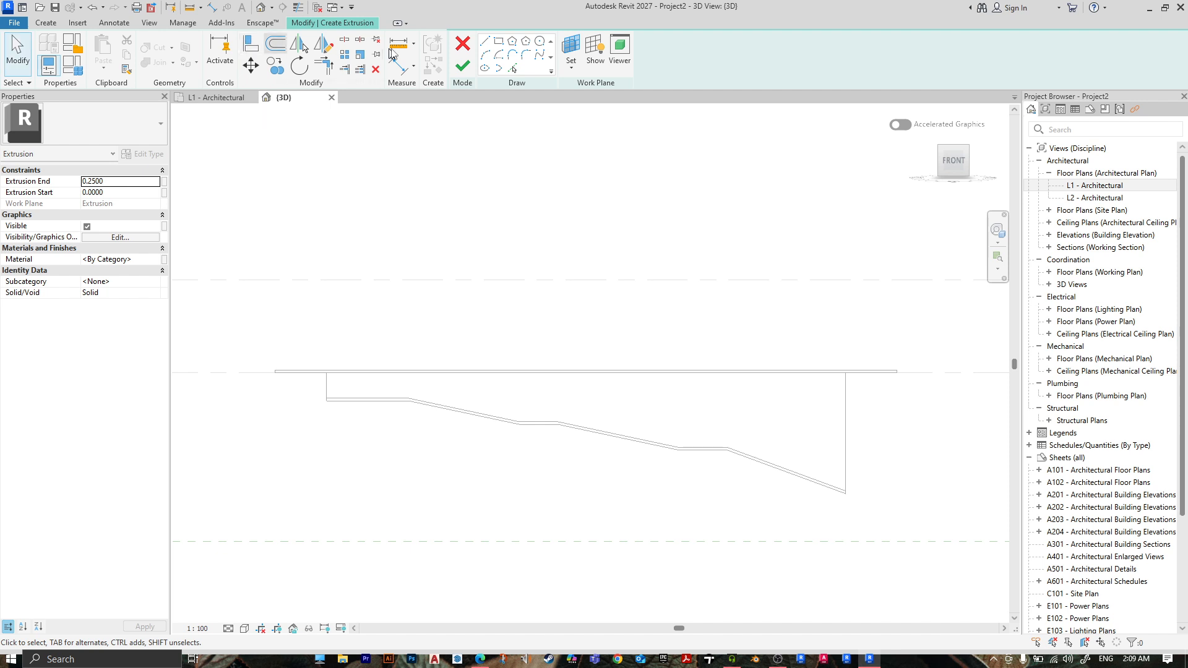
- Trace extrusion lines from the deck's underside down the shallow end and along the stepped floor's top edge to the last slope
click(484, 45)
scroll(343, 396, up, 5)
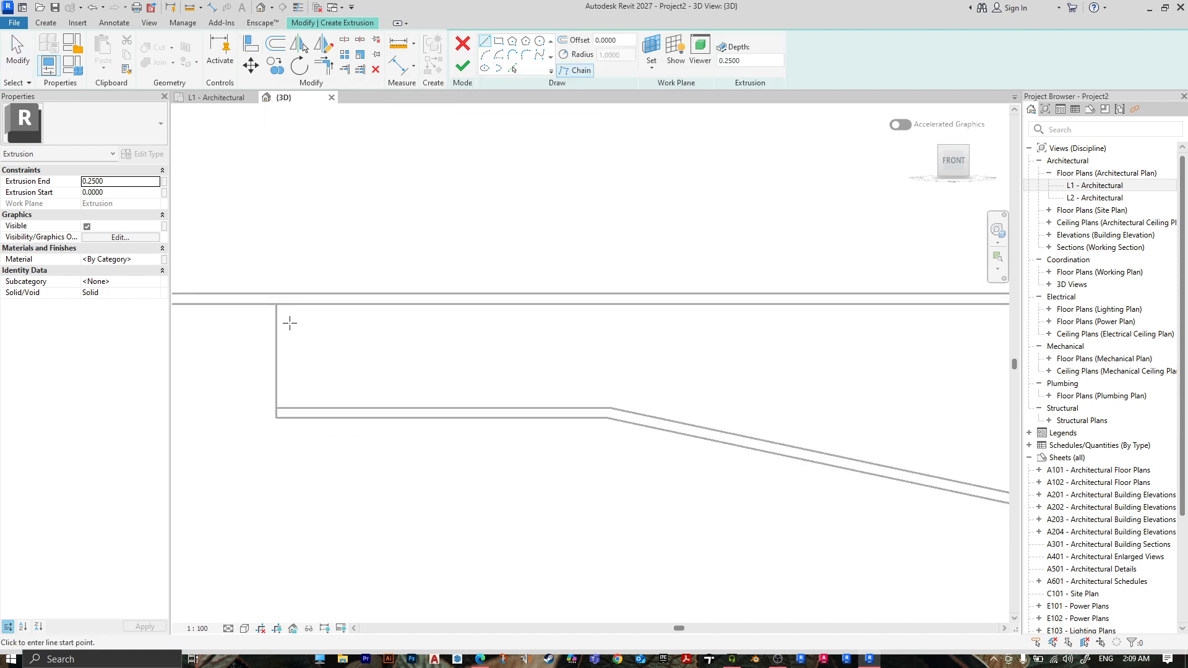
click(276, 304)
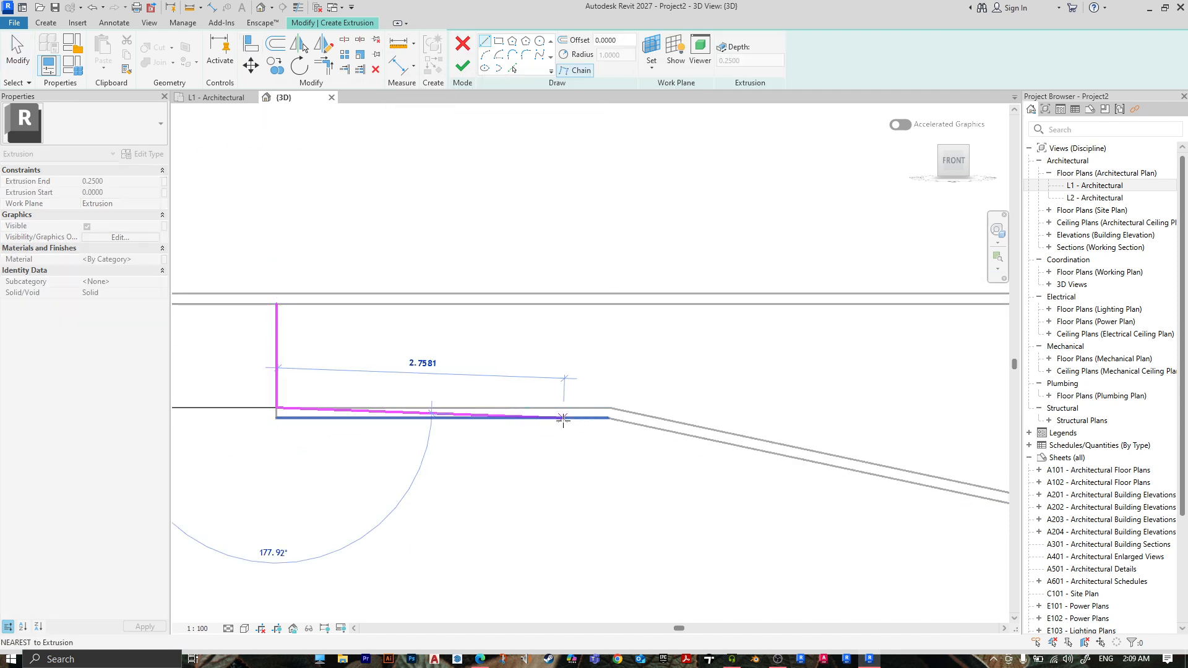
click(610, 407)
middle_drag(872, 517, 452, 410)
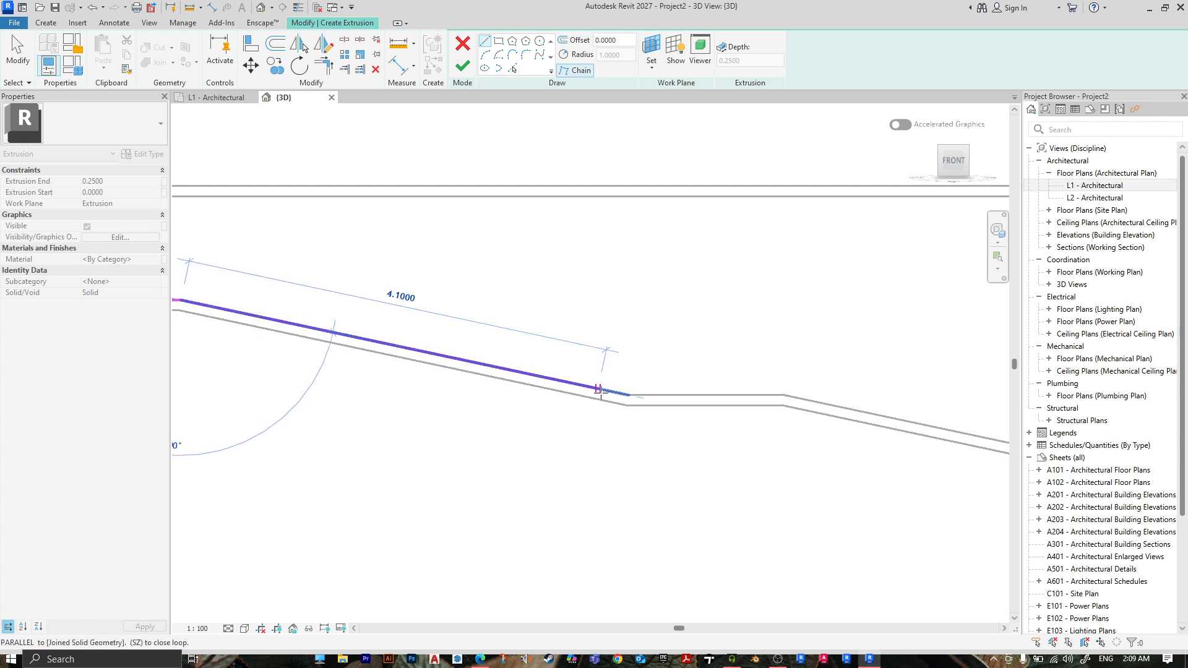
click(627, 395)
click(788, 395)
scroll(829, 451, down, 2)
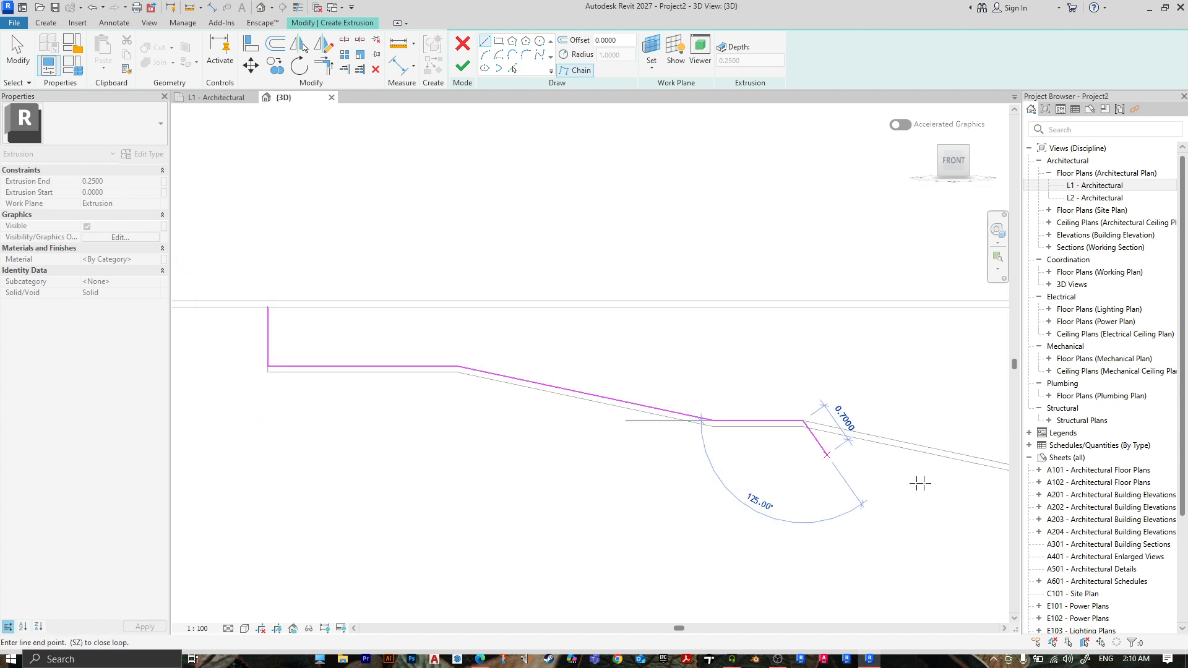
middle_drag(920, 482, 456, 411)
click(665, 399)
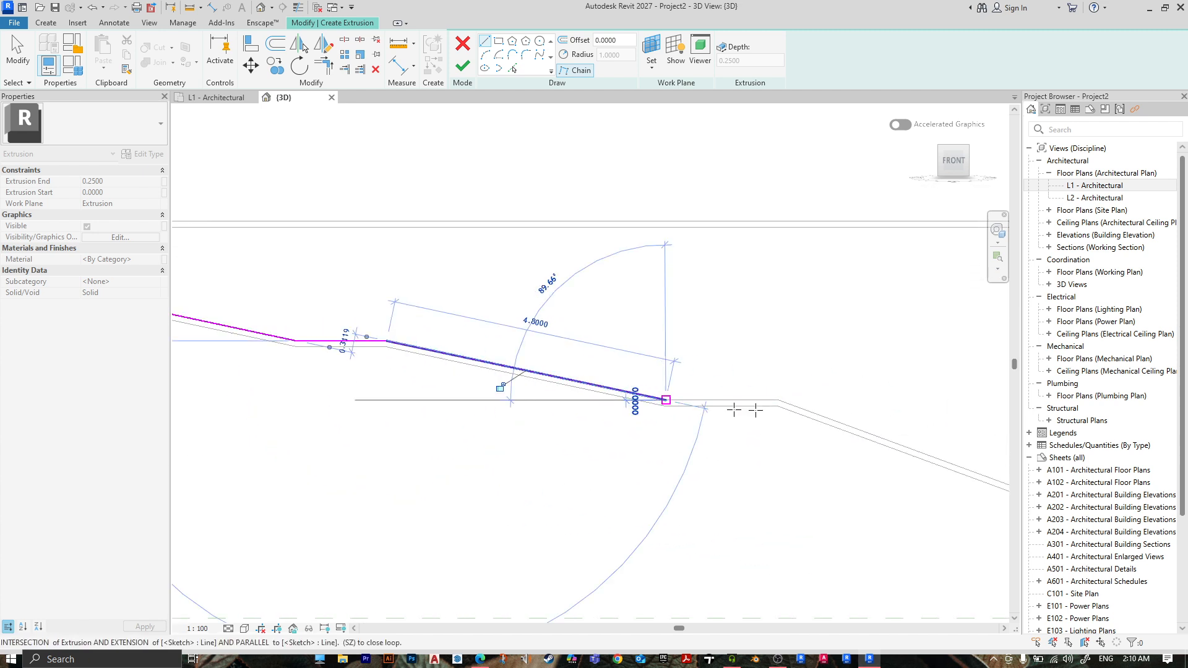
click(777, 397)
- Continue the profile down the last slope, up the deep-end wall, close it along the deck's underside, and finish the extrusion
middle_drag(854, 495, 504, 417)
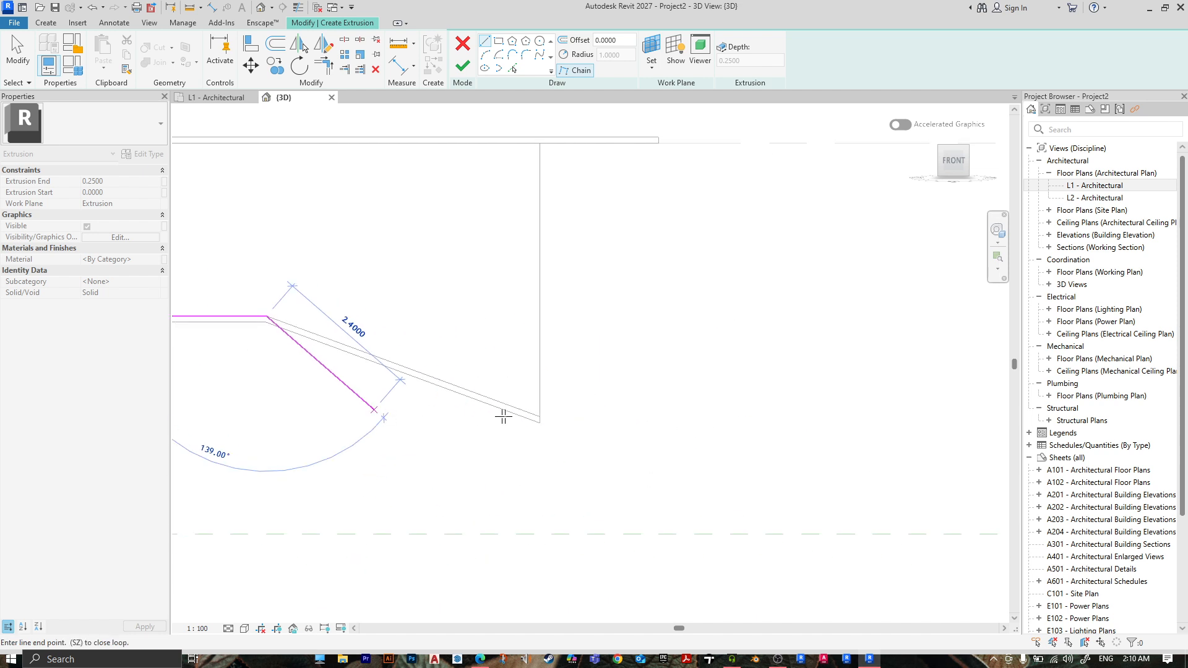
scroll(563, 379, up, 2)
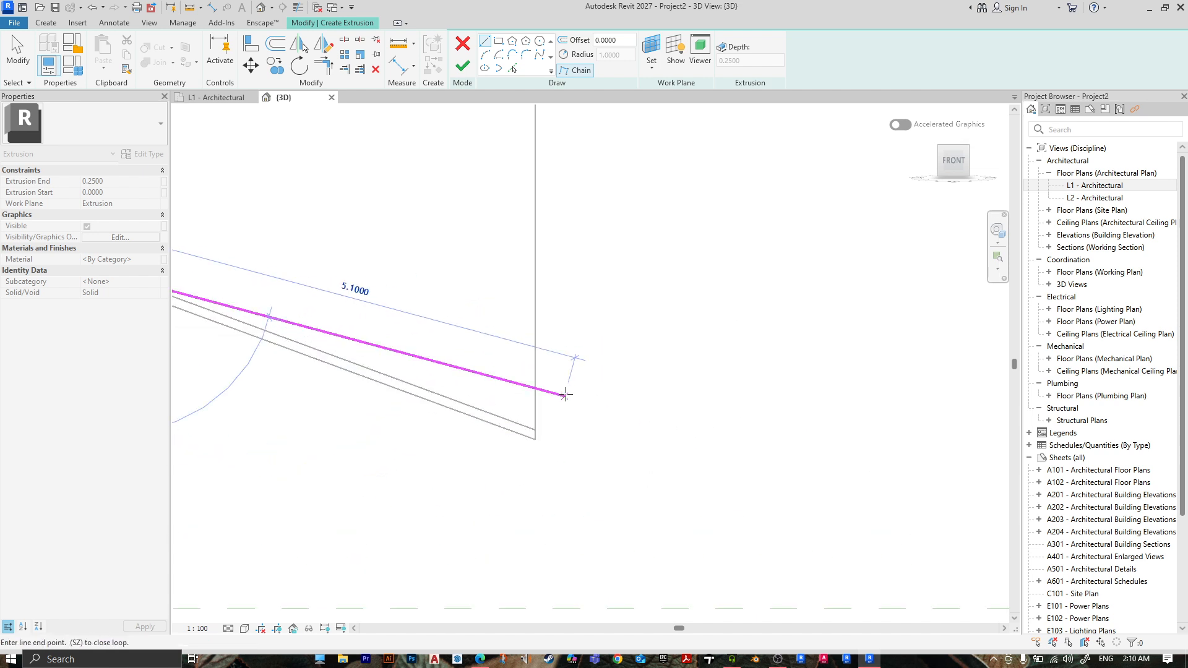
click(536, 430)
middle_drag(517, 198, 604, 419)
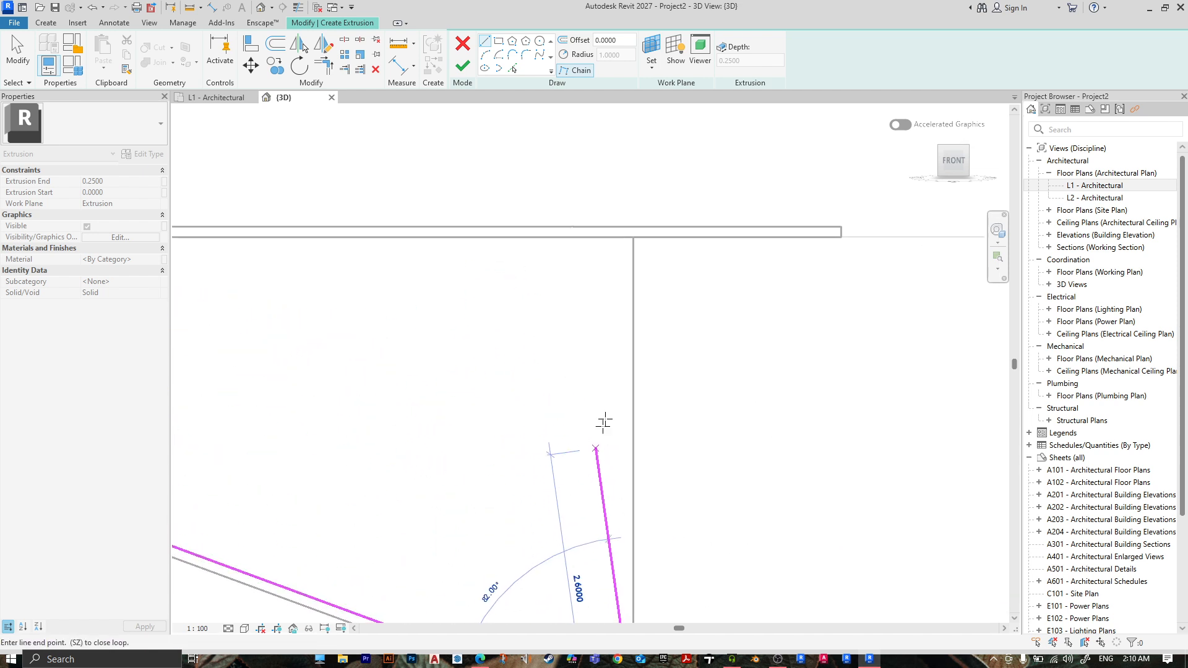
click(634, 237)
scroll(689, 287, down, 5)
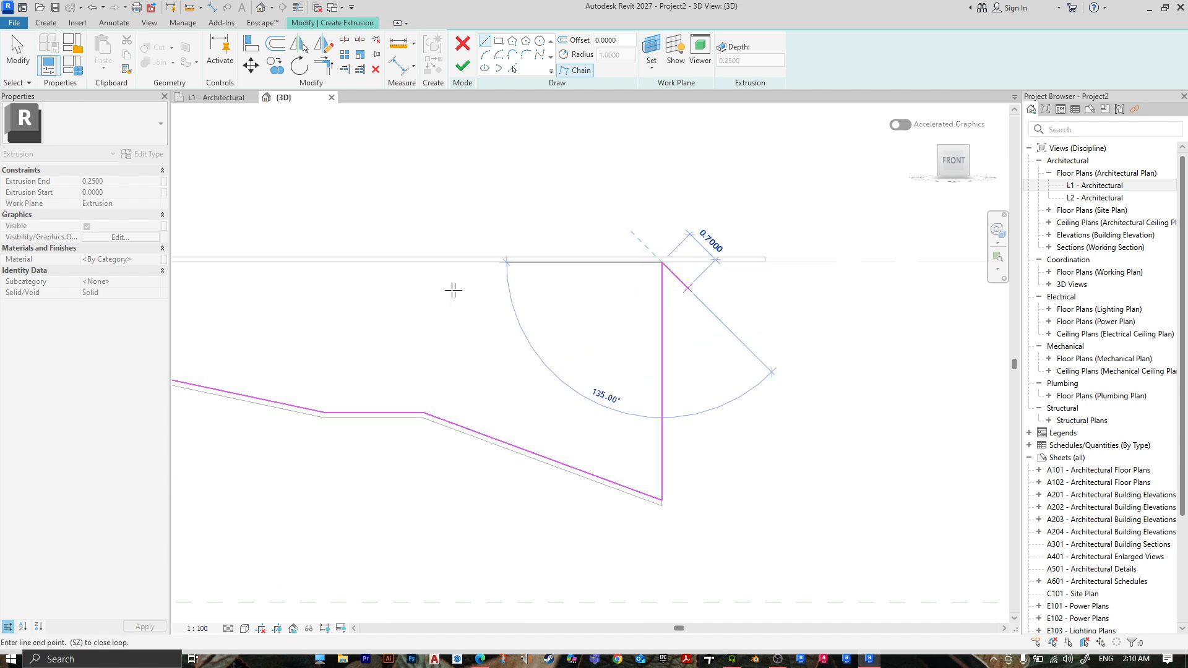
scroll(365, 290, down, 3)
middle_drag(359, 294, 826, 326)
scroll(366, 300, up, 5)
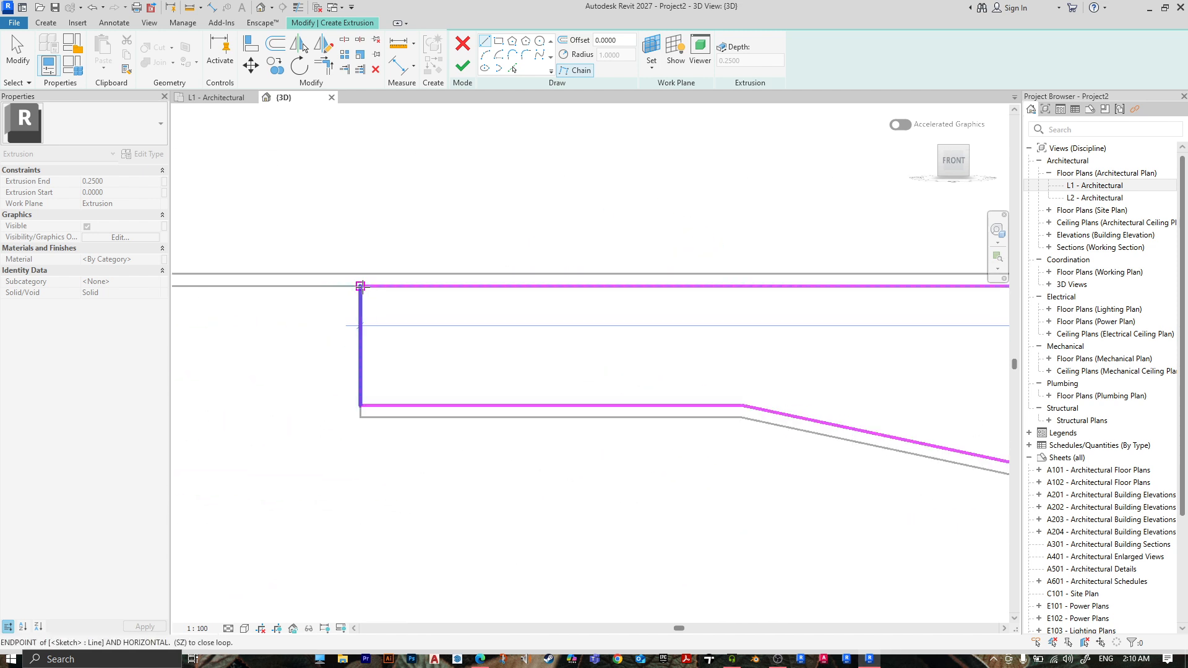
key(Escape)
click(462, 65)
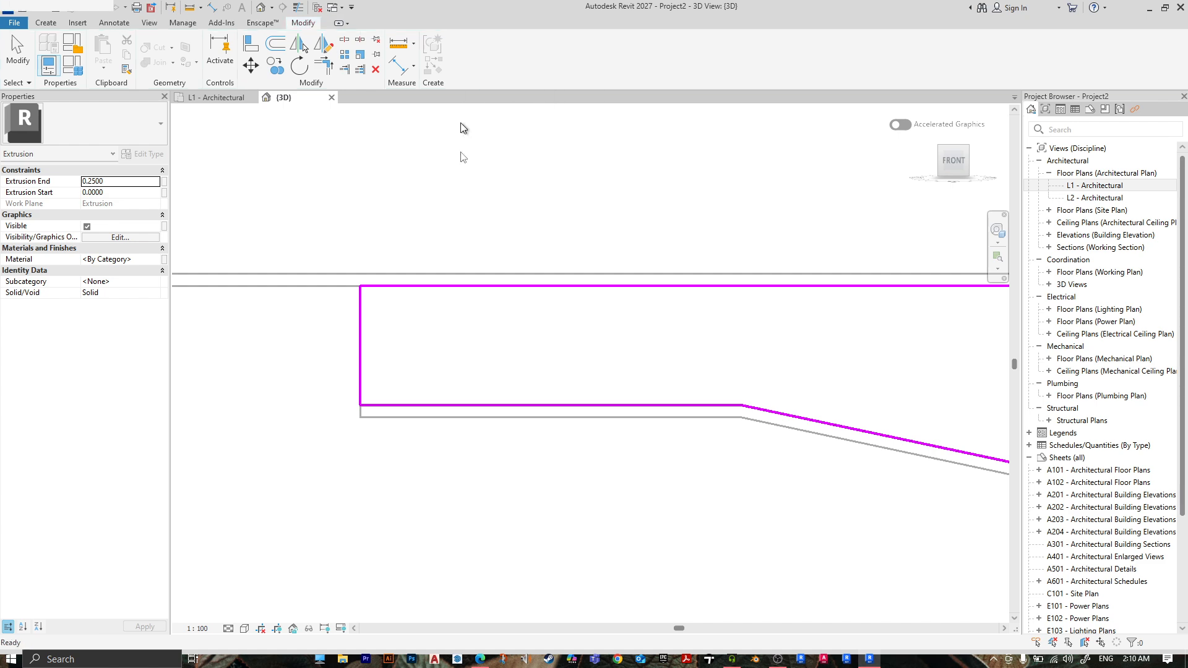
- In the right side view, stretch the new extrusion across the basin's inside width, from extrusion start -6.1 to extrusion end -0.1
mouse_move(460, 123)
shift+middle_down()
mouse_move(685, 347)
mouse_move(540, 404)
mouse_move(268, 448)
shift+middle_up()
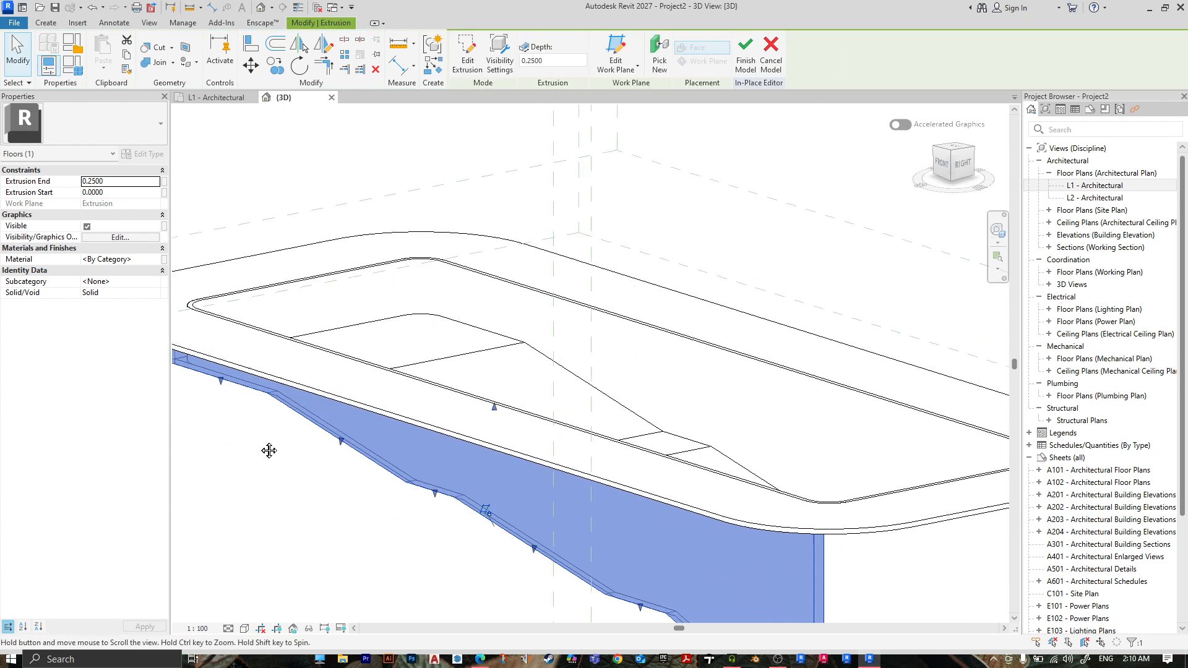
click(967, 167)
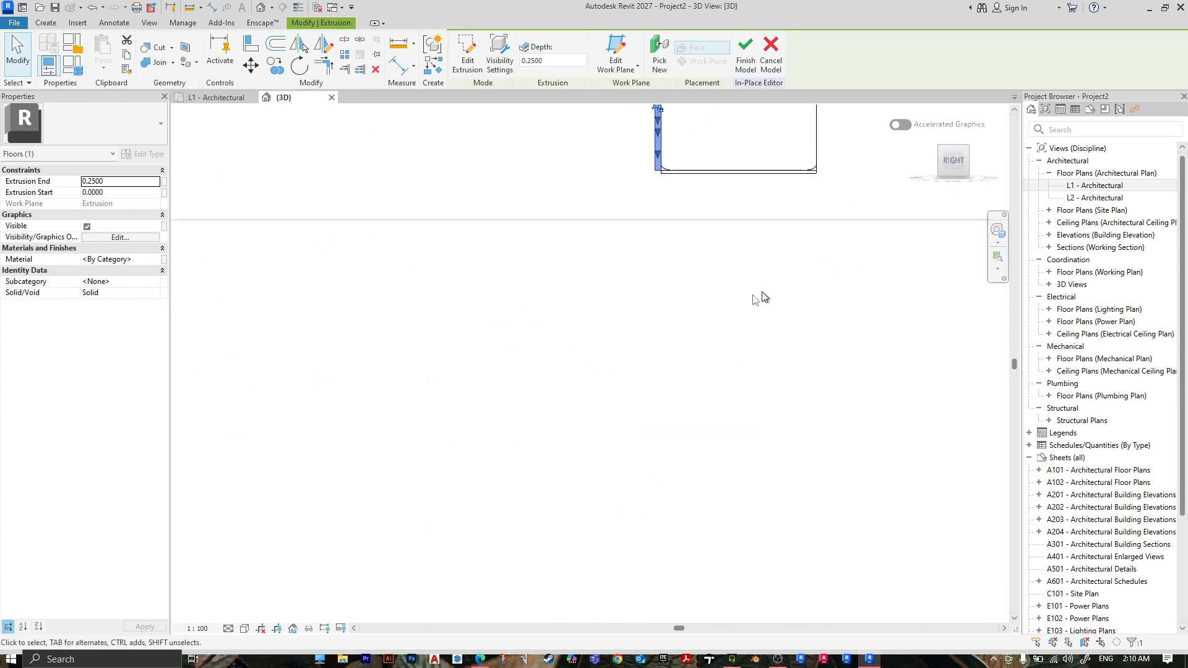
key(Escape)
click(651, 329)
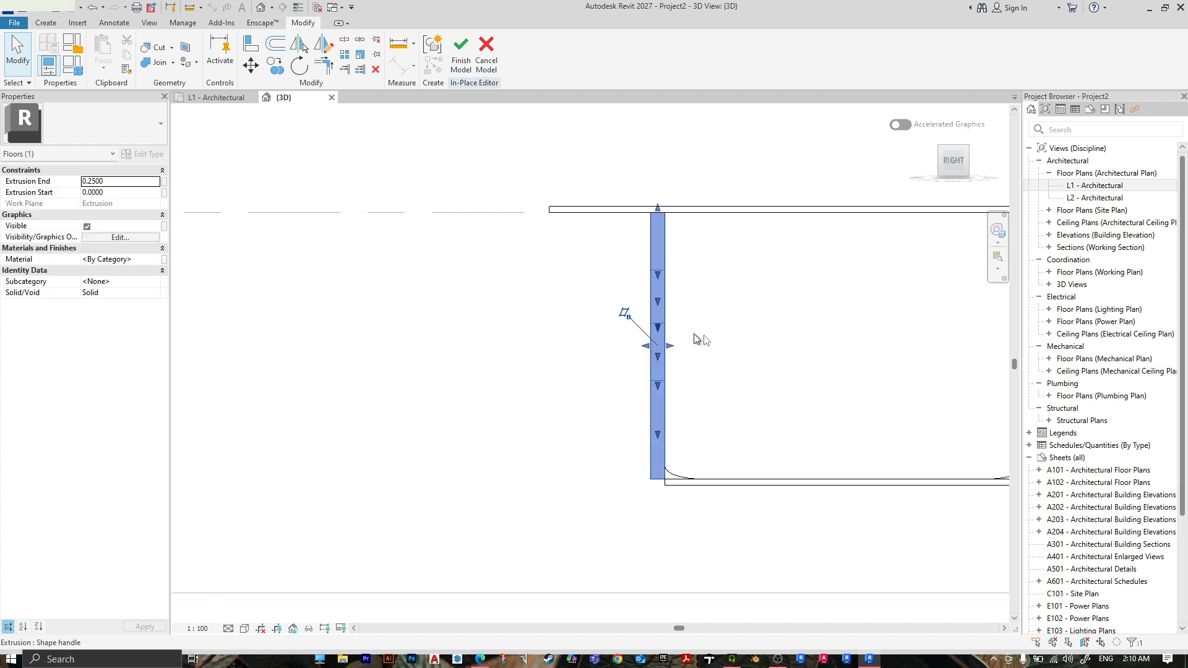
middle_drag(793, 360, 599, 356)
drag(476, 341, 828, 340)
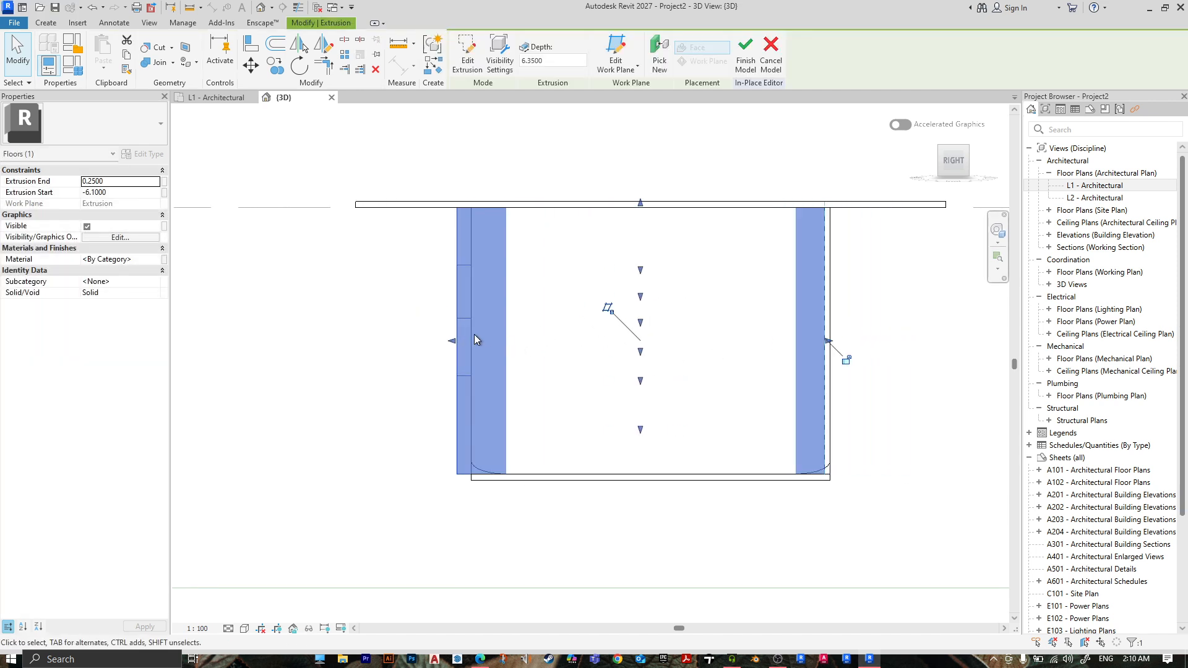
drag(453, 341, 482, 339)
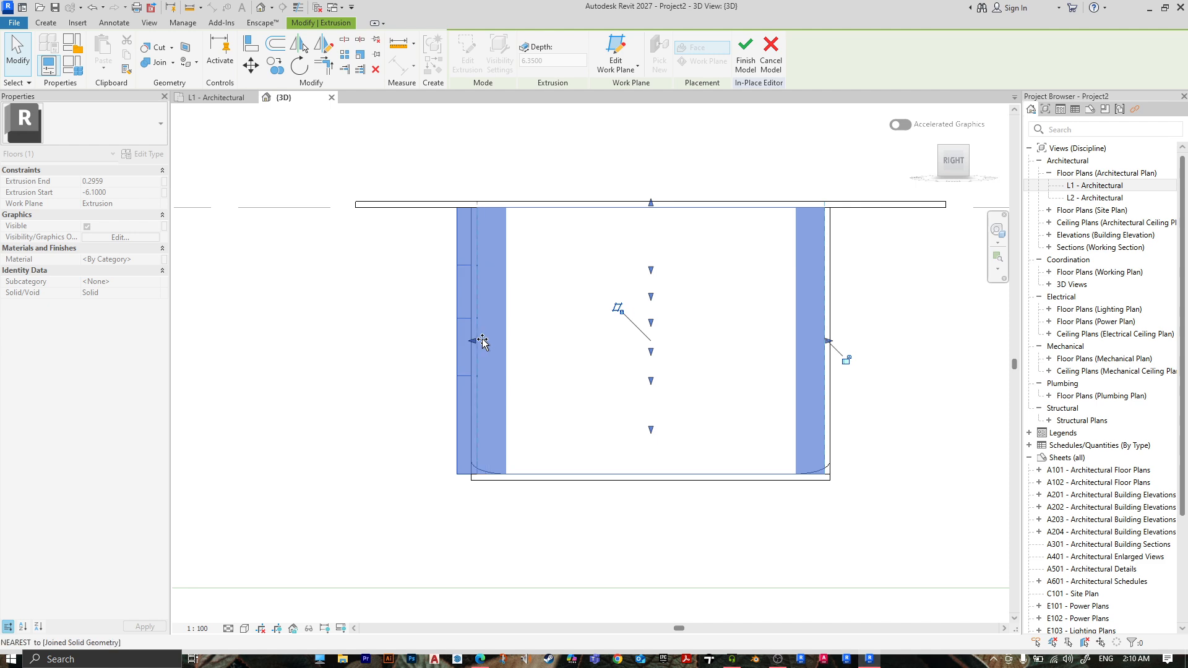
key(Escape)
- Examine the pool from above in 3D, checking how the basin wall extrusion fits beneath the deck
scroll(554, 334, down, 3)
shift+middle_drag(554, 336, 347, 321)
scroll(348, 321, up, 5)
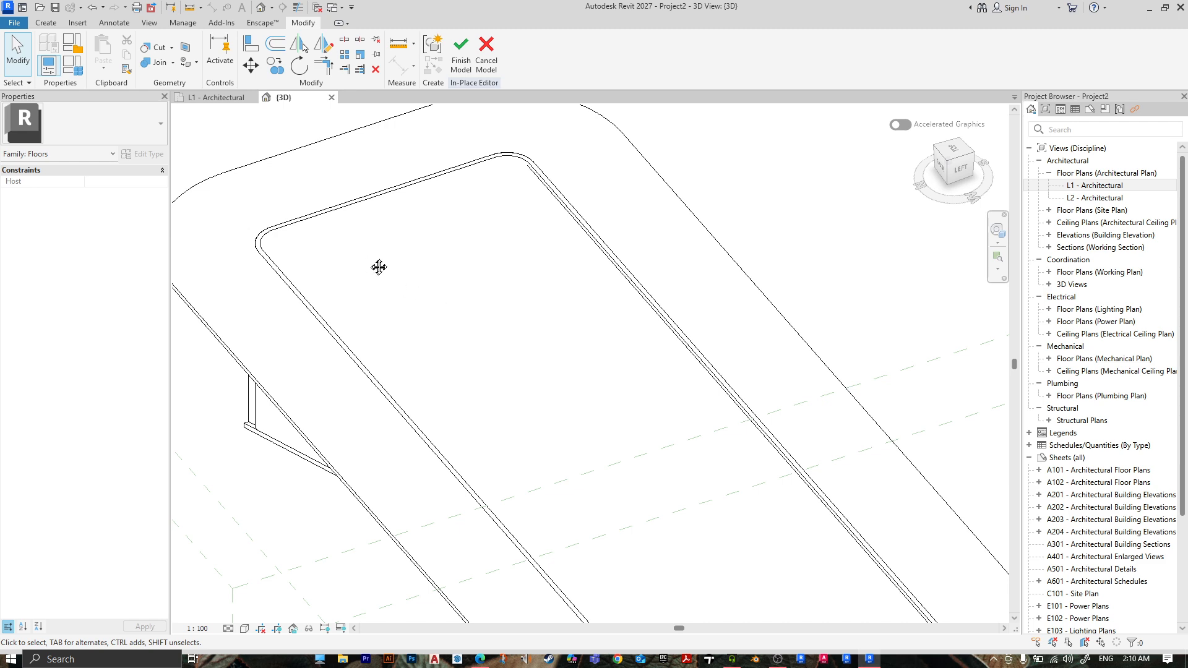
middle_drag(379, 267, 387, 334)
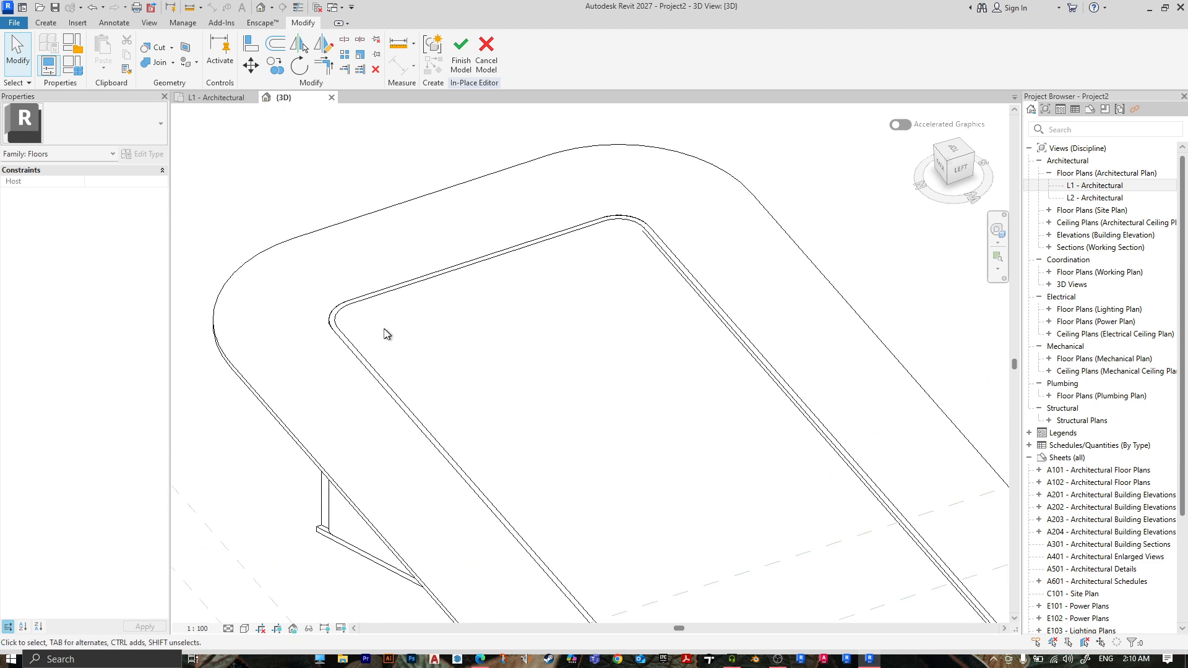
click(340, 318)
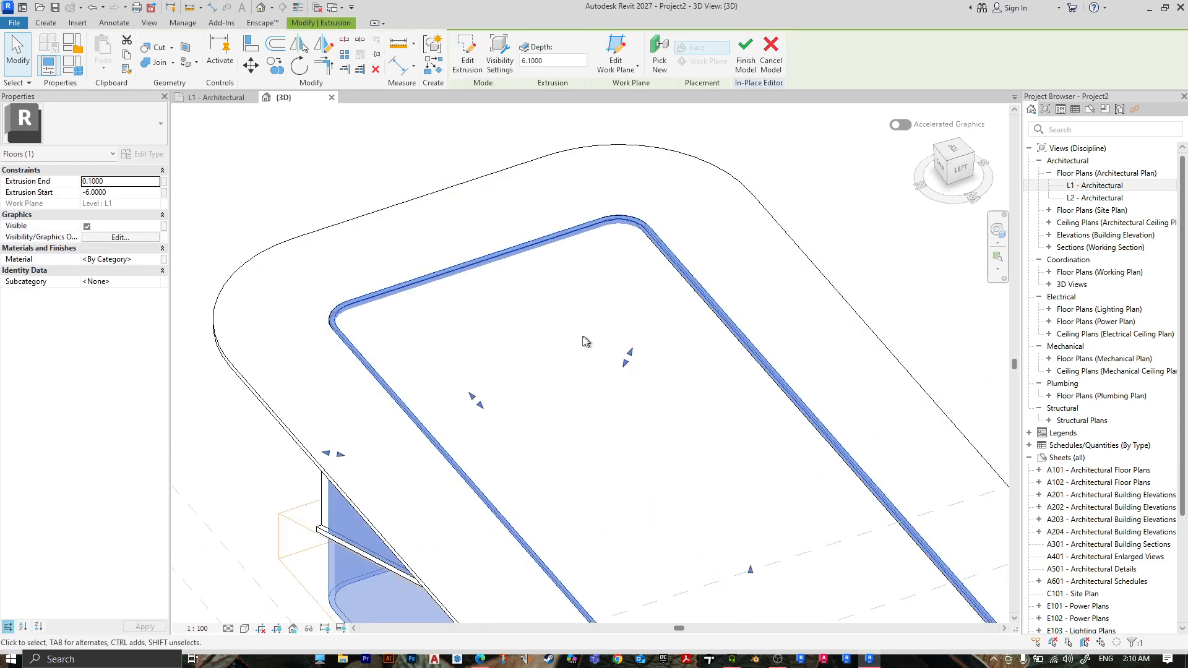
scroll(583, 338, down, 3)
middle_drag(470, 391, 671, 164)
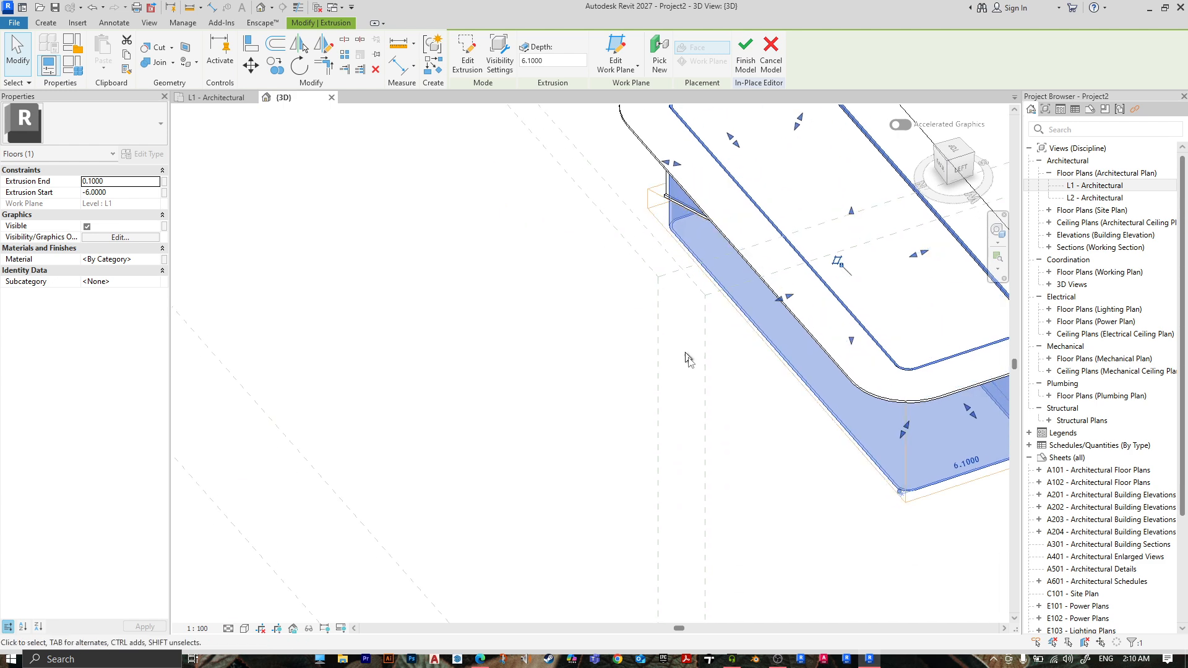
scroll(686, 357, down, 4)
key(Escape)
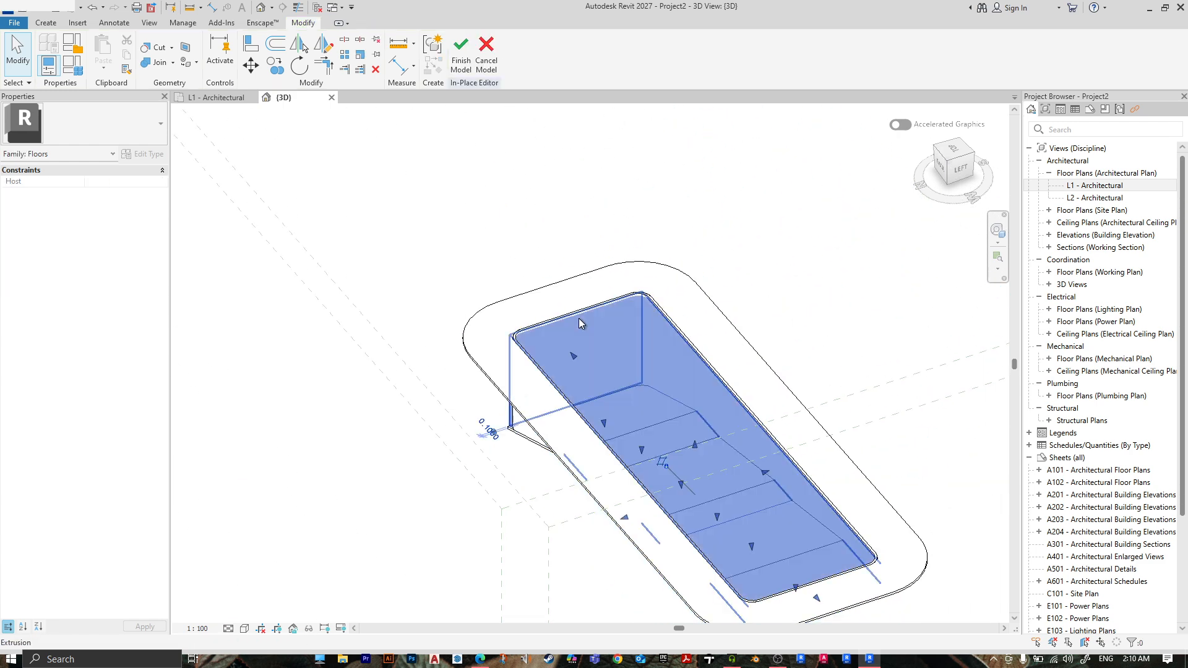
- Assign the Water material to the extrusion filling the pool basin
click(579, 319)
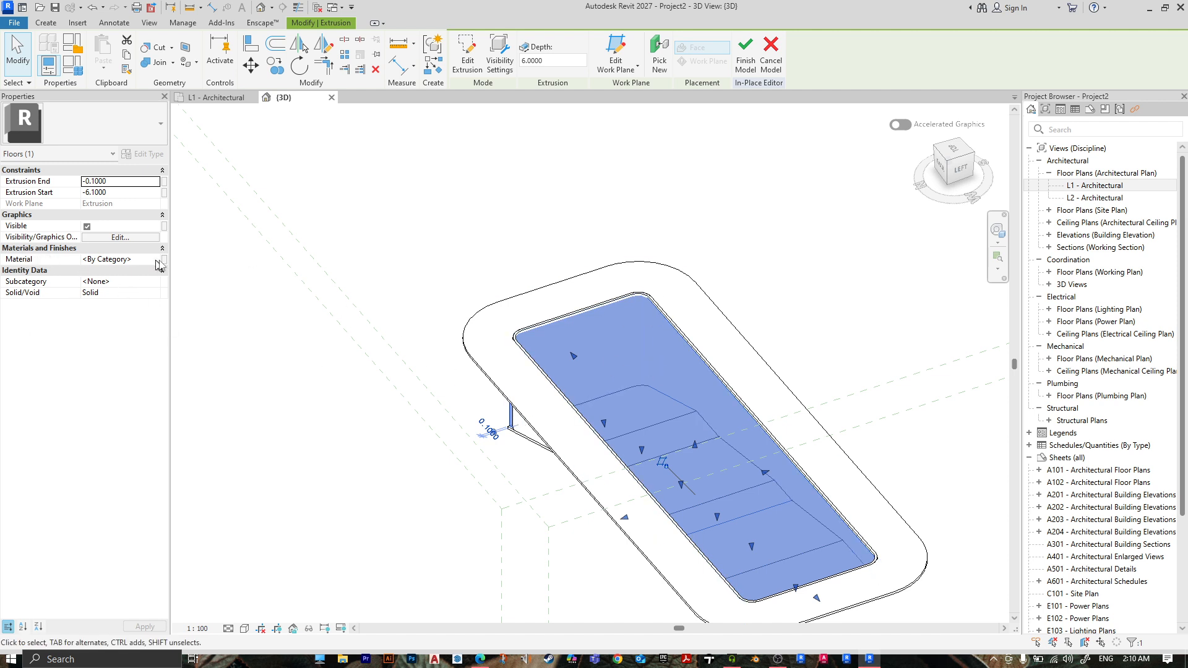
click(134, 259)
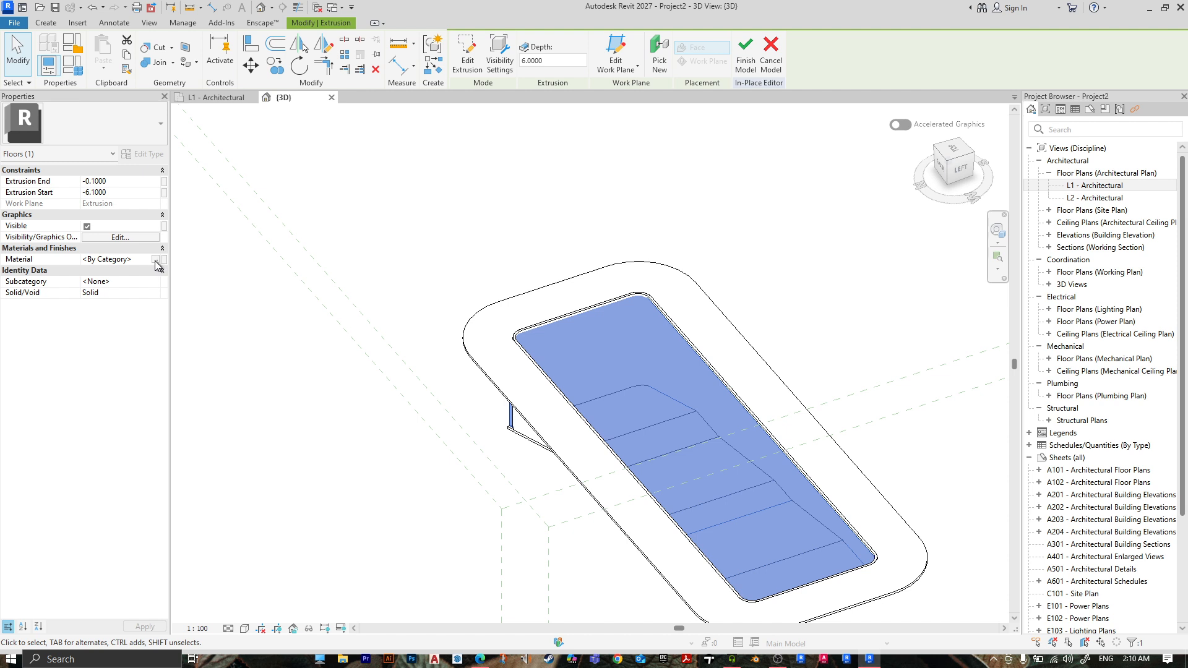
click(155, 259)
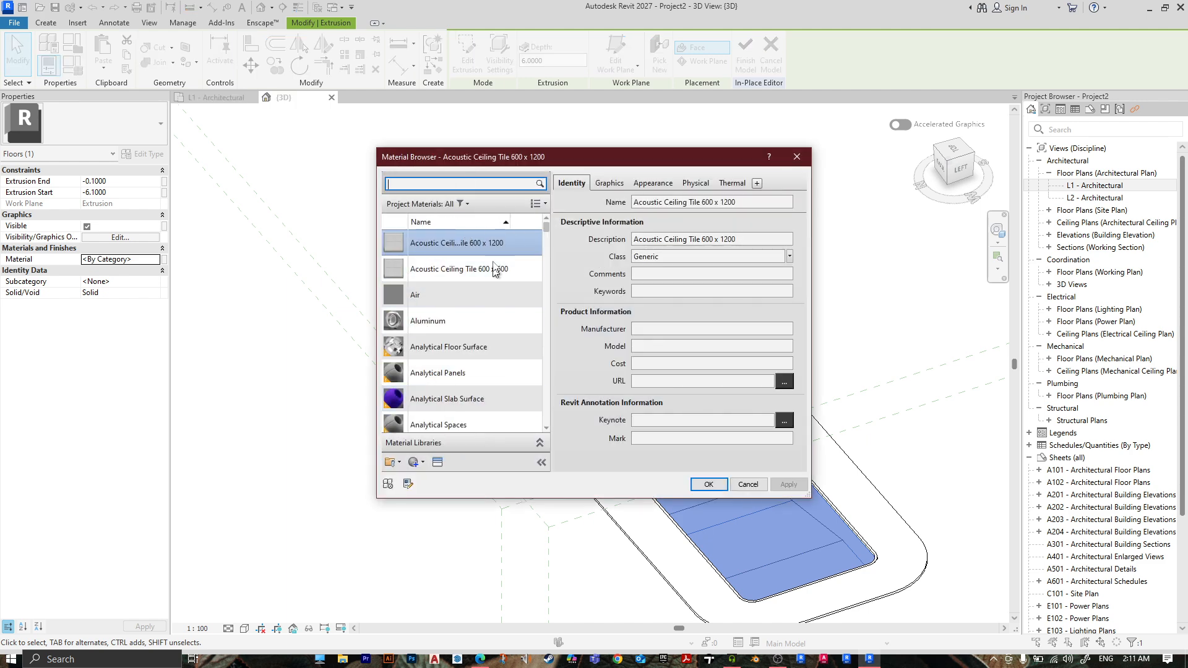
scroll(425, 300, down, 3)
scroll(427, 332, up, 3)
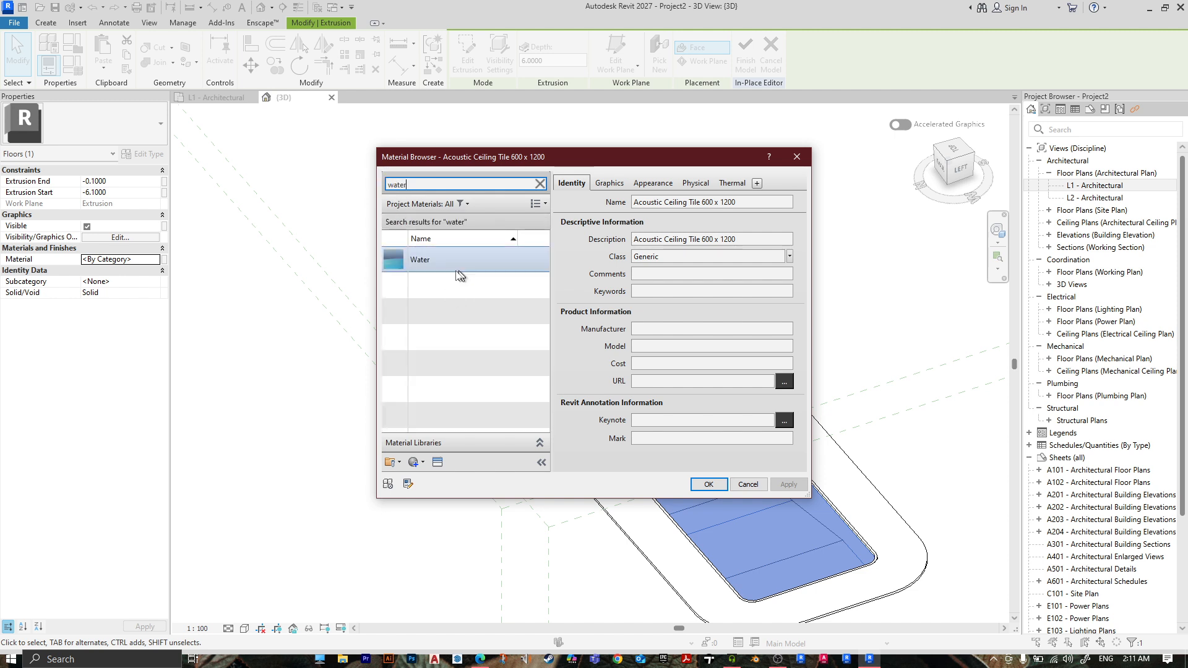
click(445, 268)
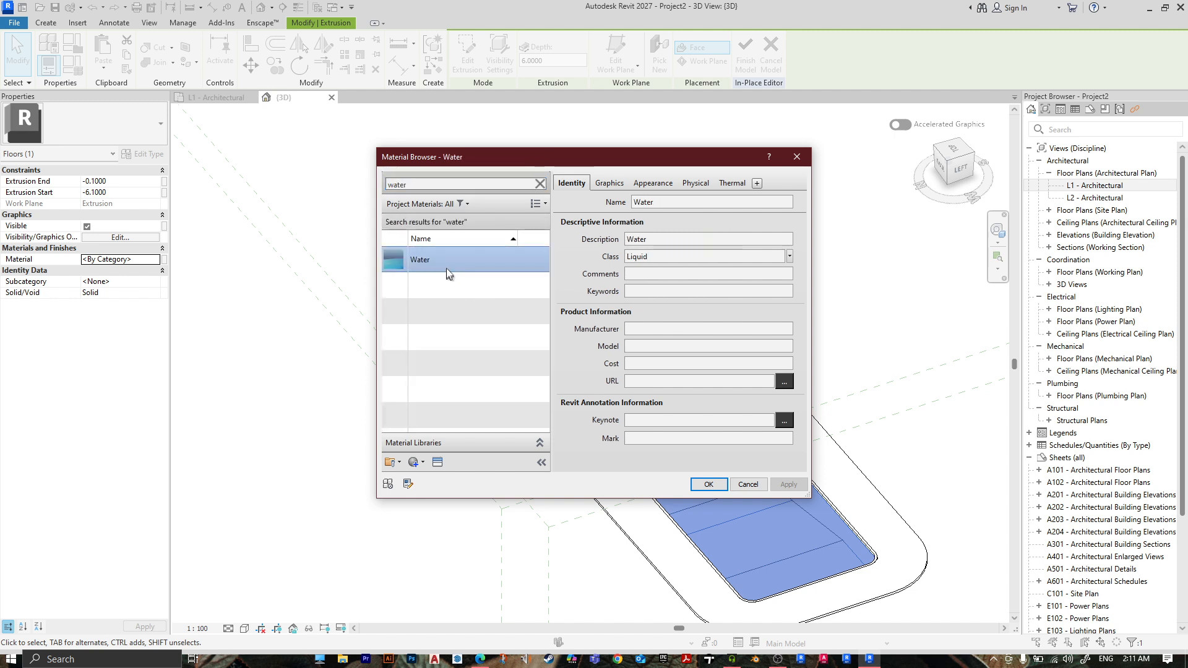
click(708, 484)
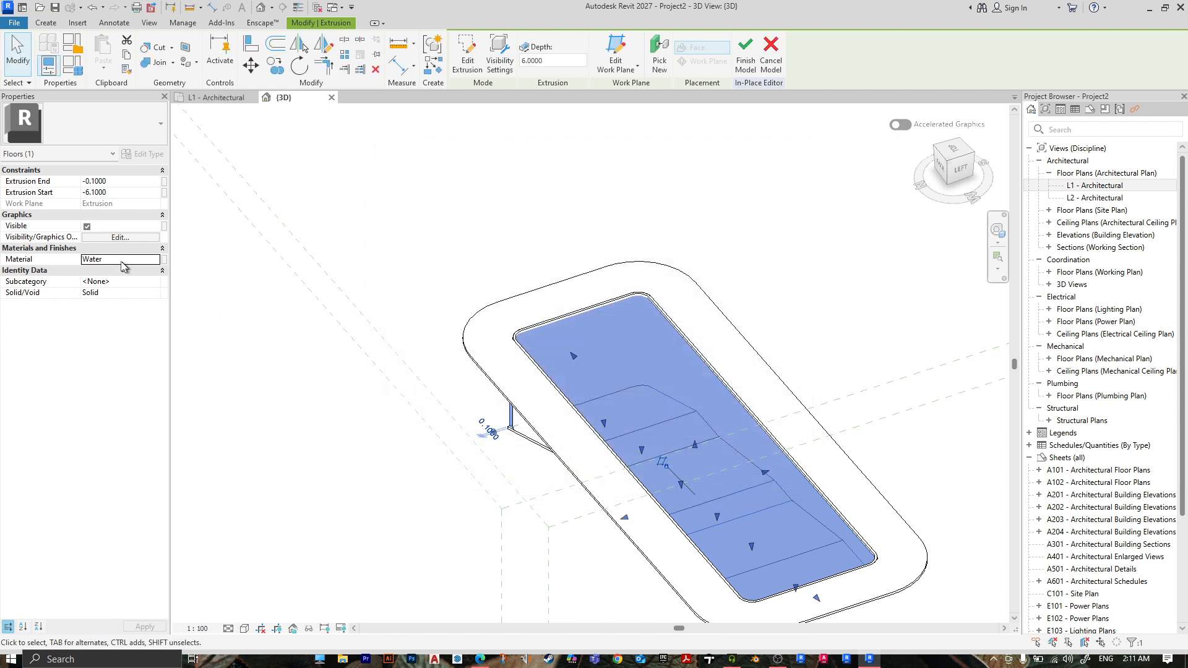
click(321, 407)
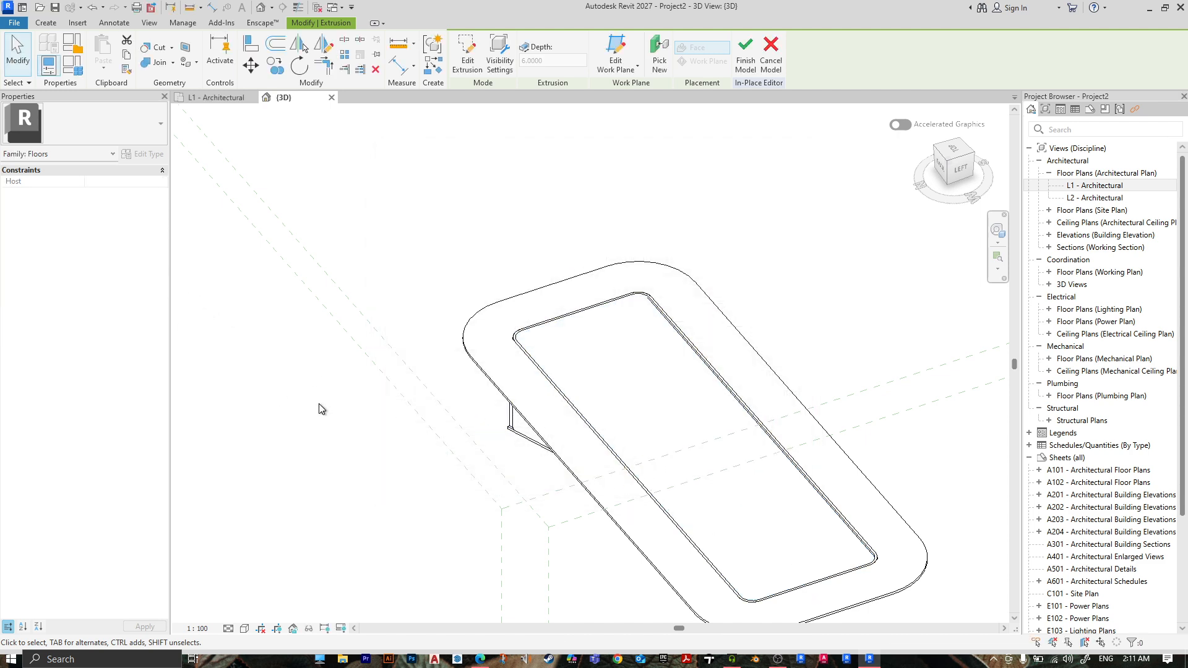
- Display the 3D view in the Realistic visual style and inspect the water inside the pool
click(247, 633)
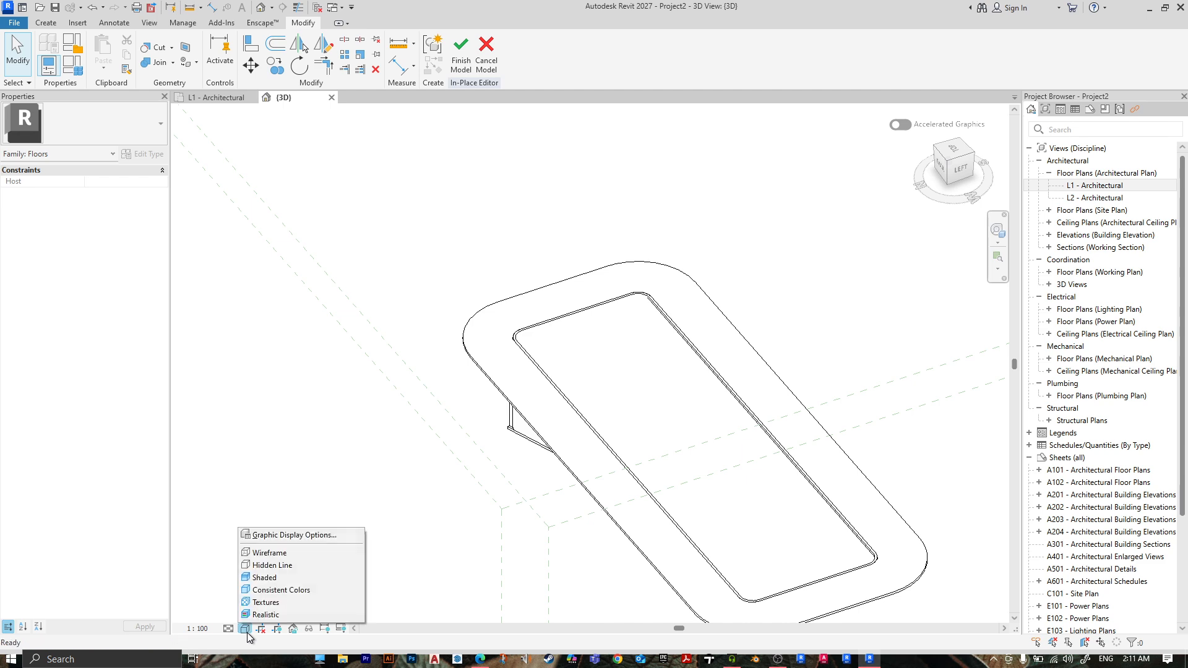
click(266, 615)
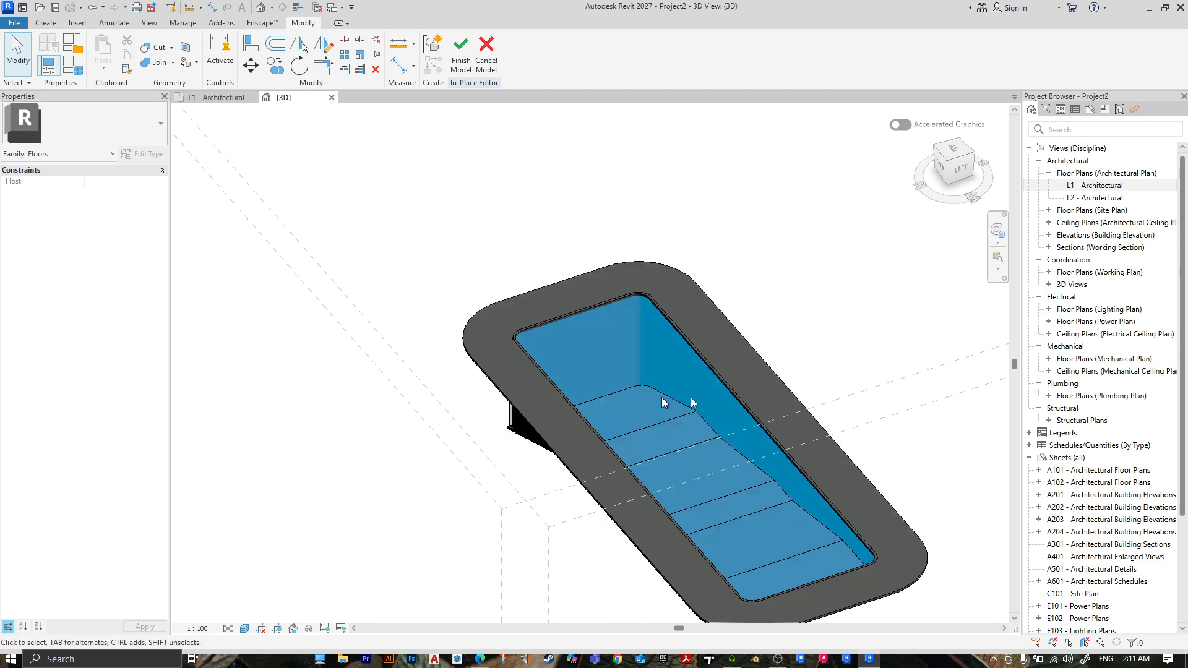
scroll(641, 340, up, 3)
scroll(641, 345, down, 5)
scroll(655, 396, up, 4)
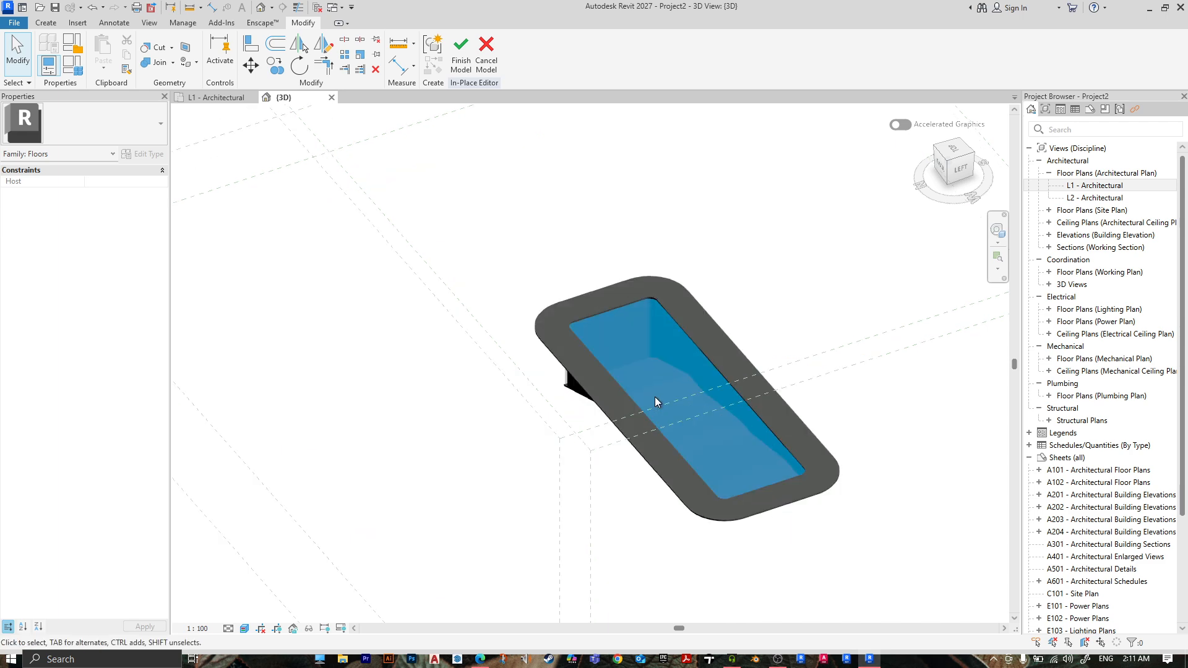
scroll(421, 273, up, 4)
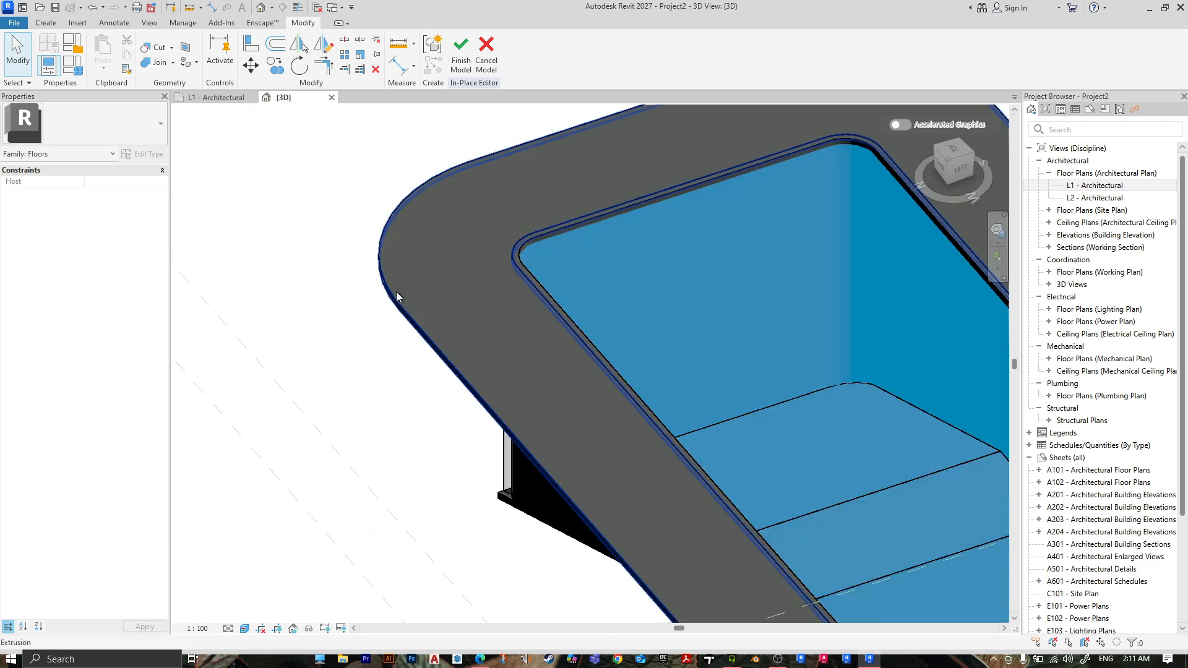
- Search the materials for "wood" and assign Oak Flooring to the deck extrusion around the pool
click(503, 329)
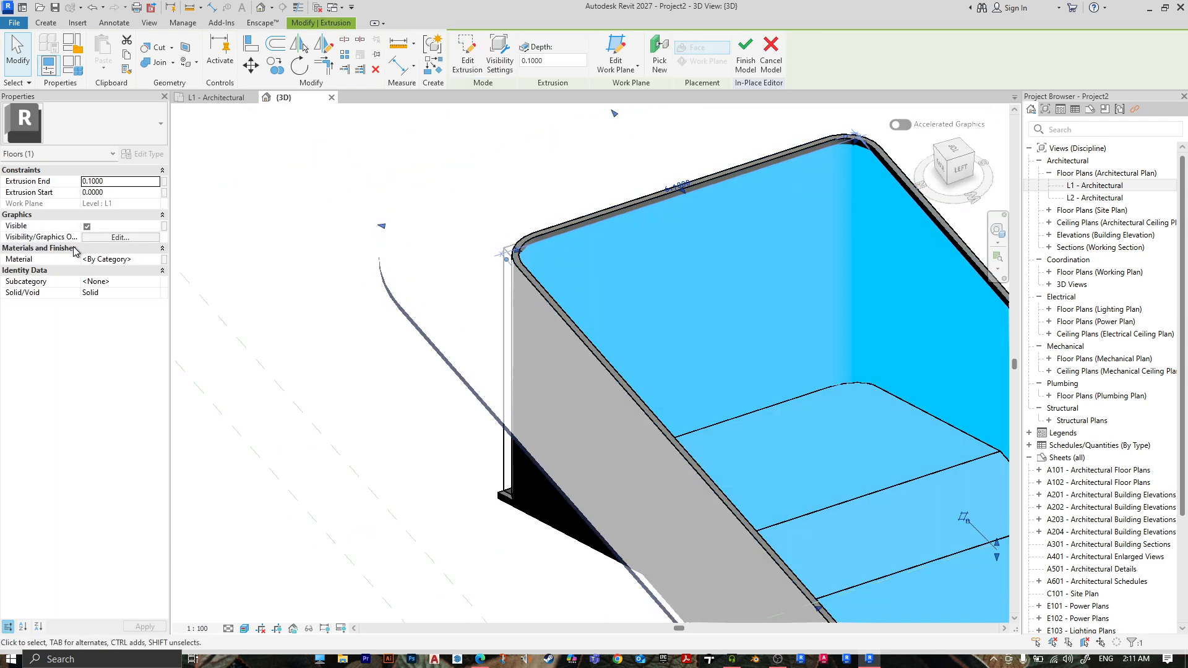
click(139, 260)
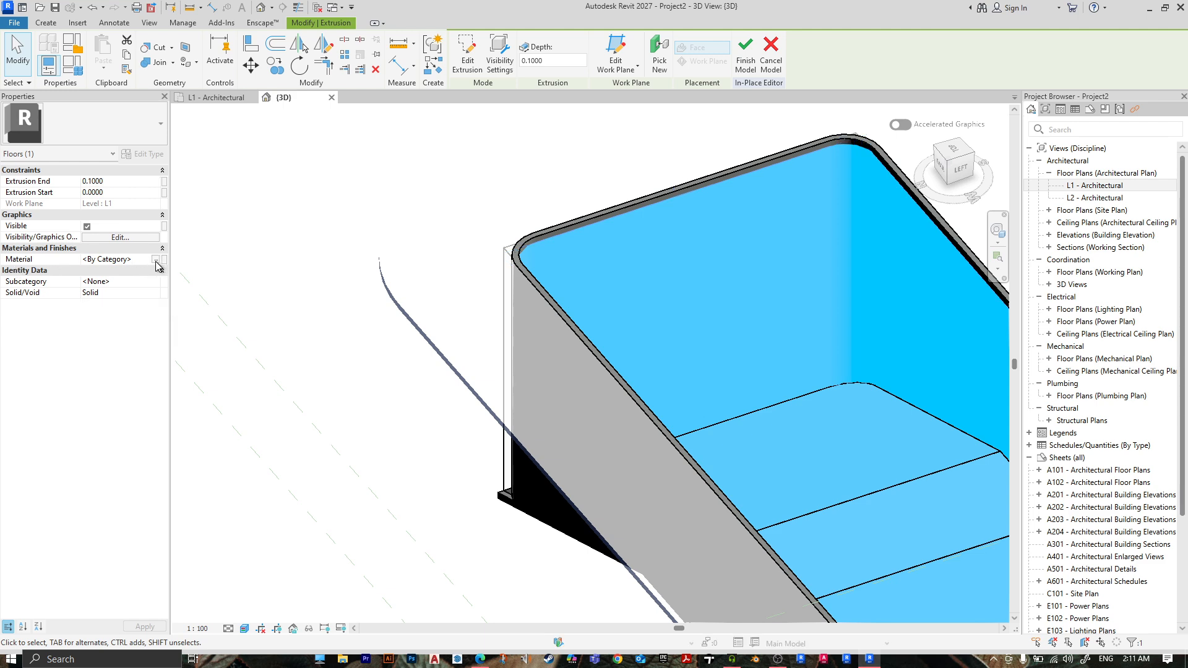
click(155, 260)
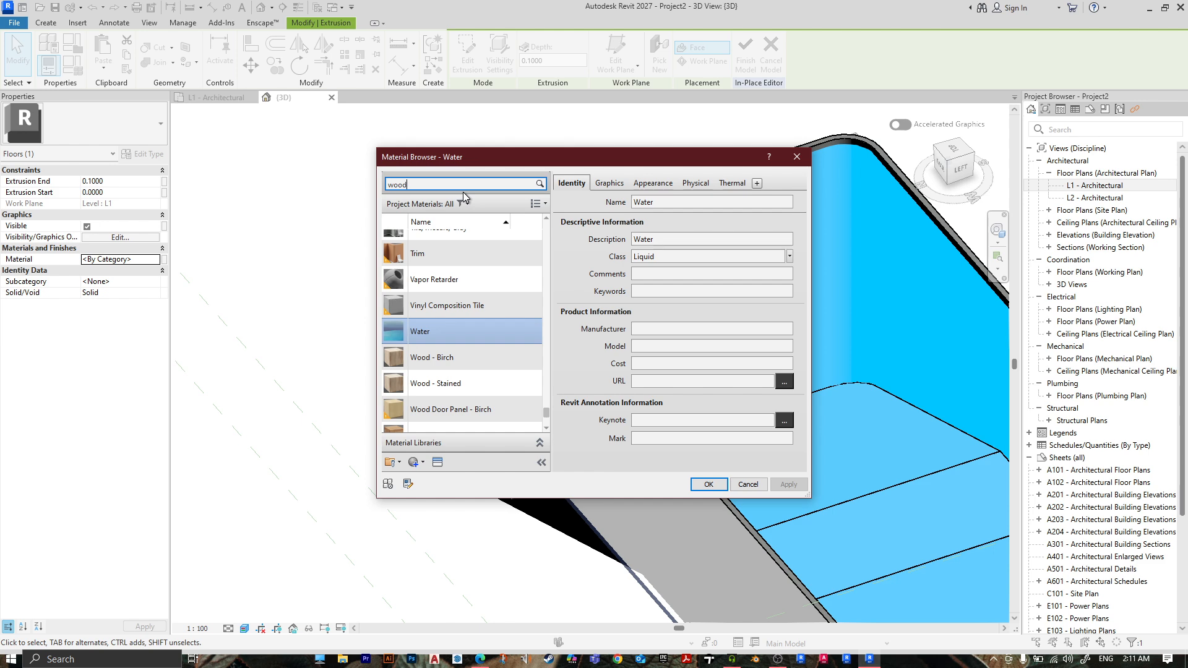
text(wood)
click(463, 189)
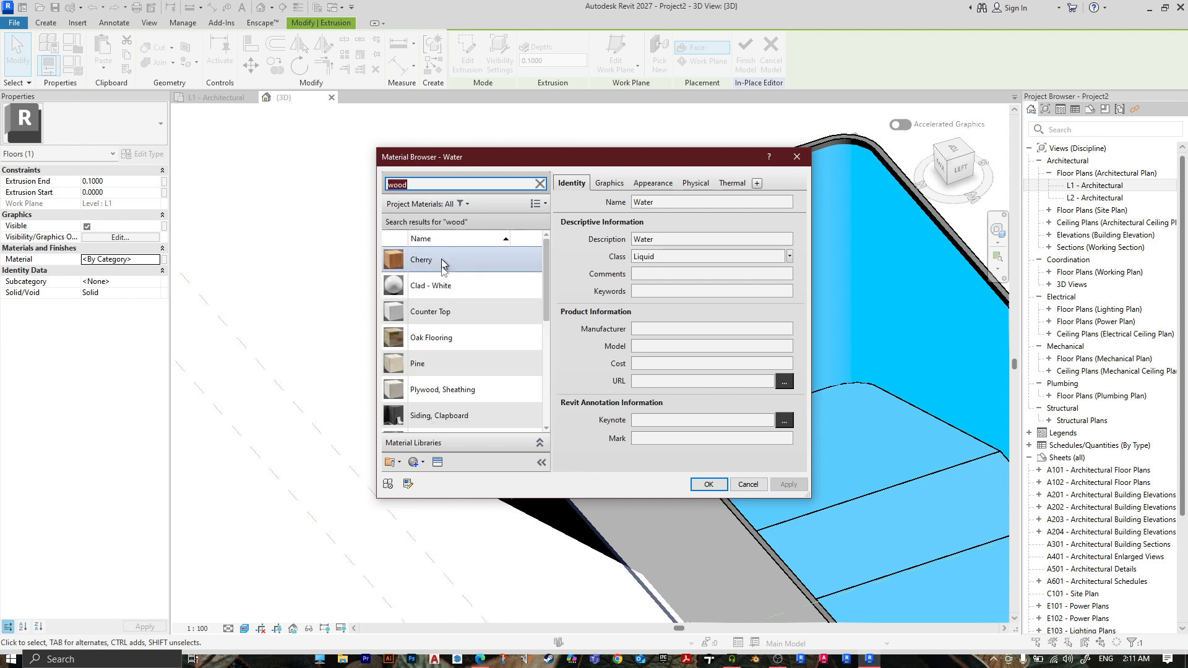
click(474, 348)
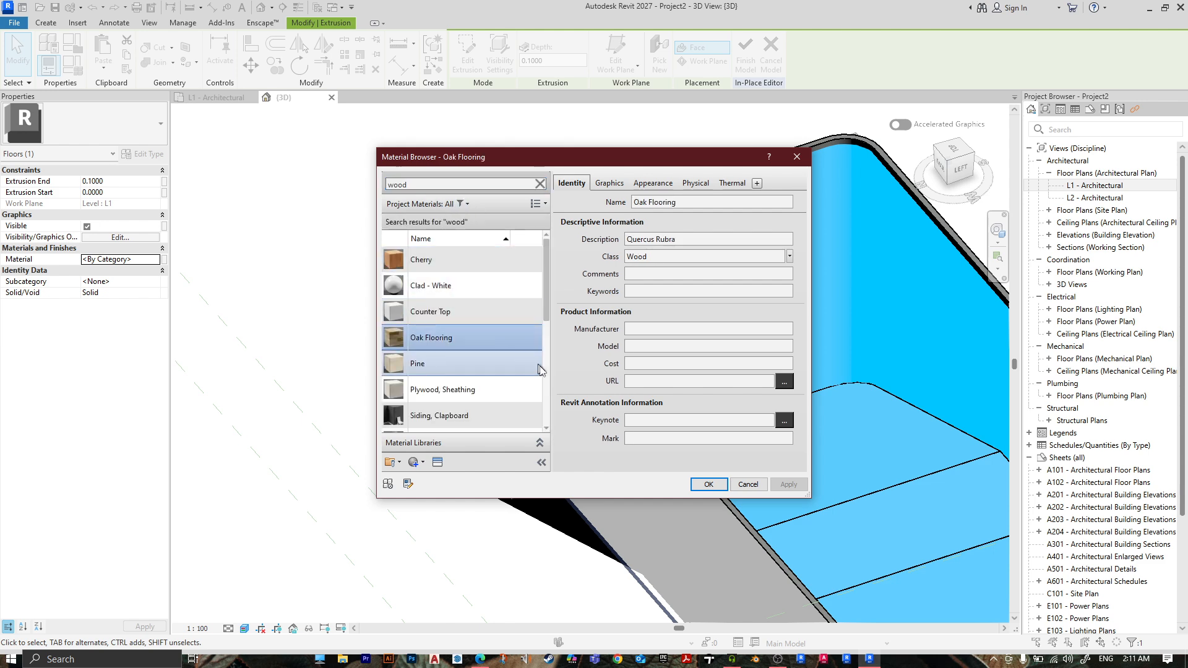
click(708, 485)
click(425, 466)
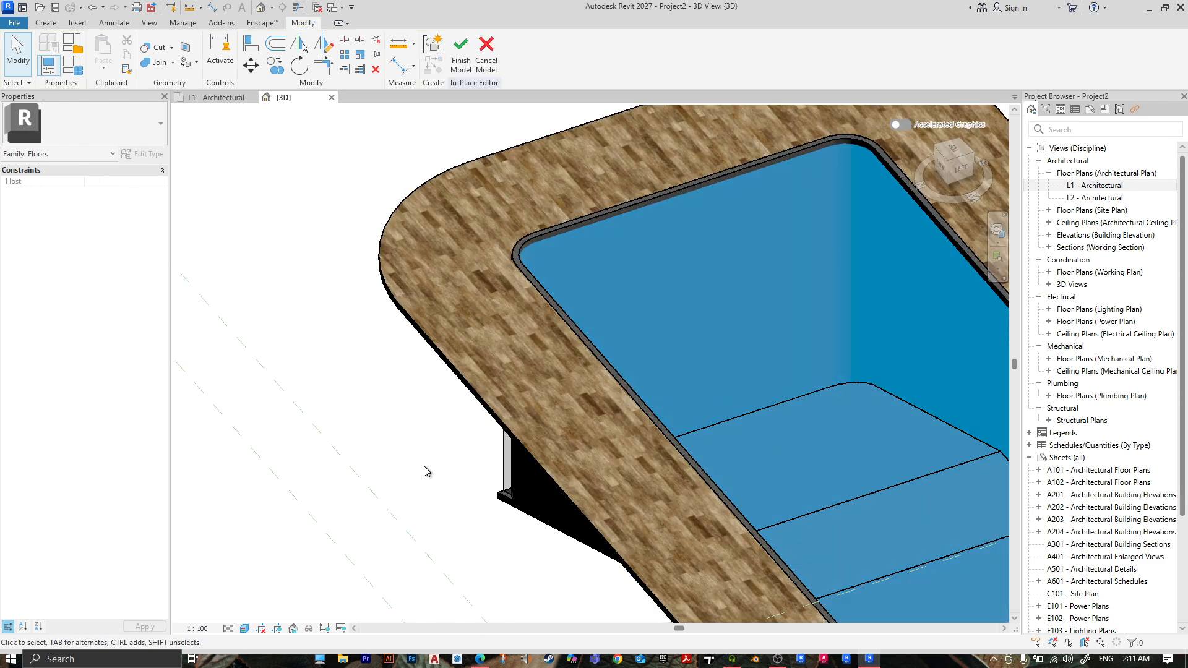
- Search the materials for "tile" and assign Textile - Slate Blue to the basin wall extrusion
scroll(553, 231, up, 4)
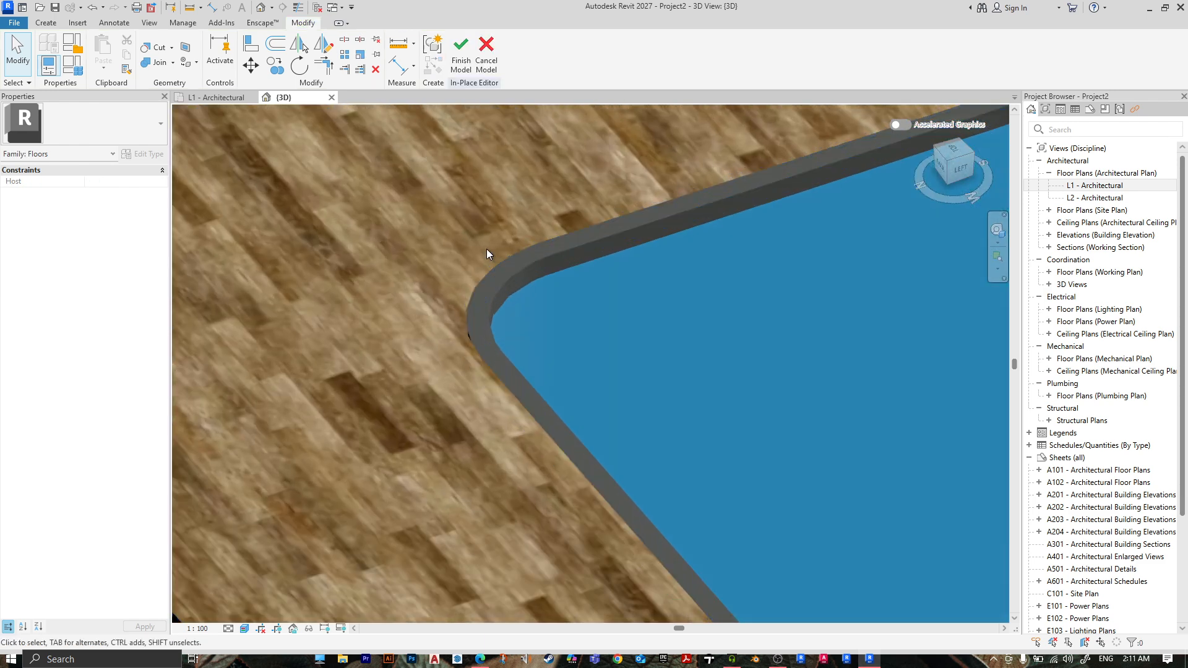
click(496, 302)
scroll(496, 302, down, 5)
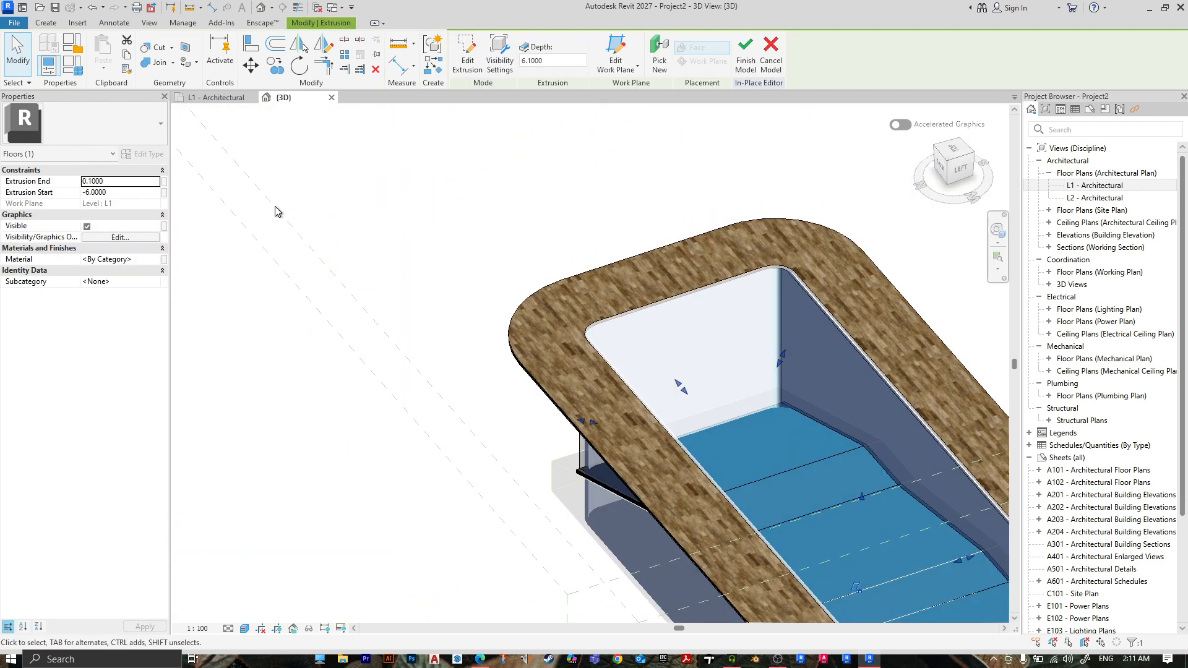
click(150, 258)
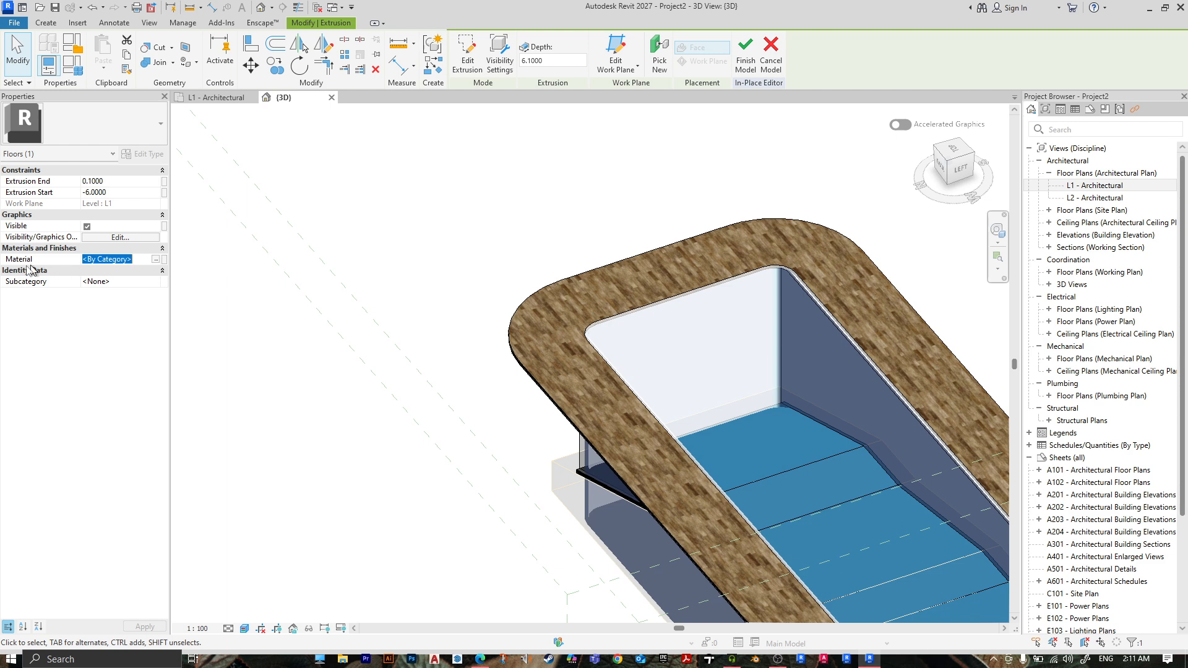
click(155, 260)
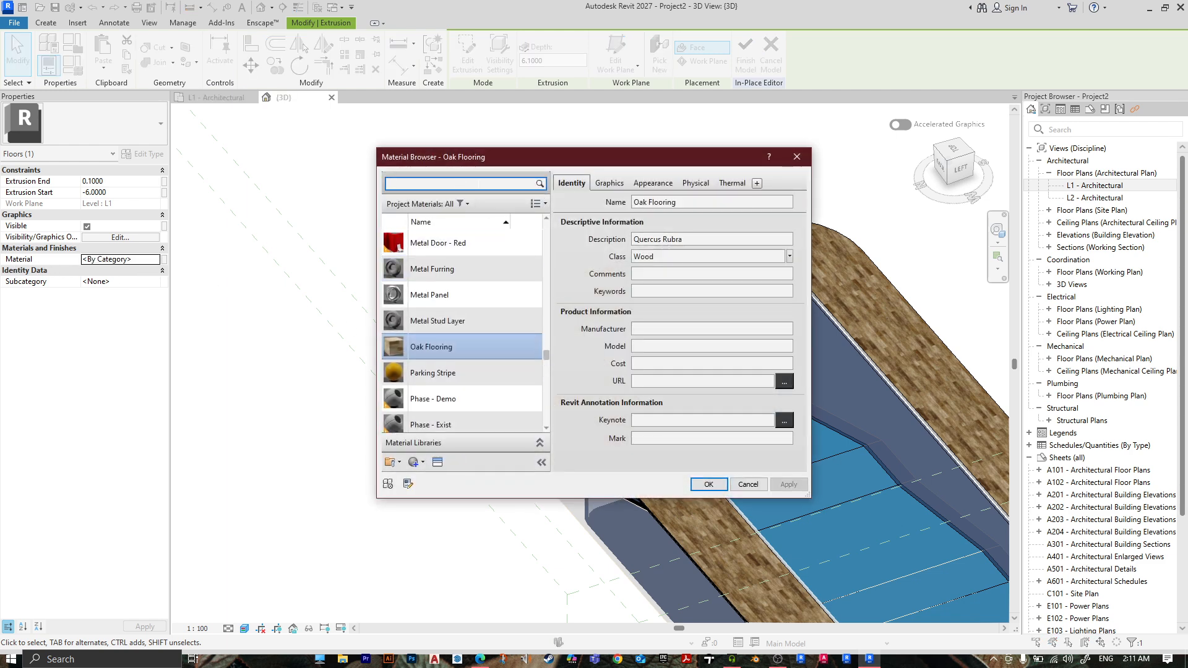
text(tile)
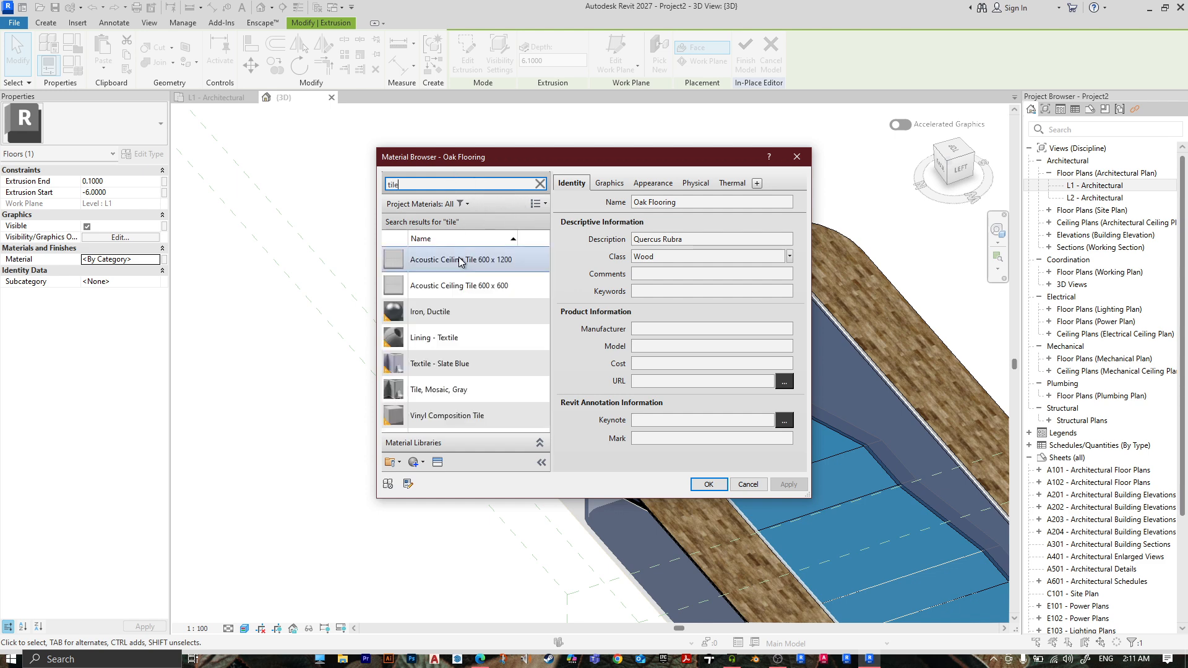
click(450, 367)
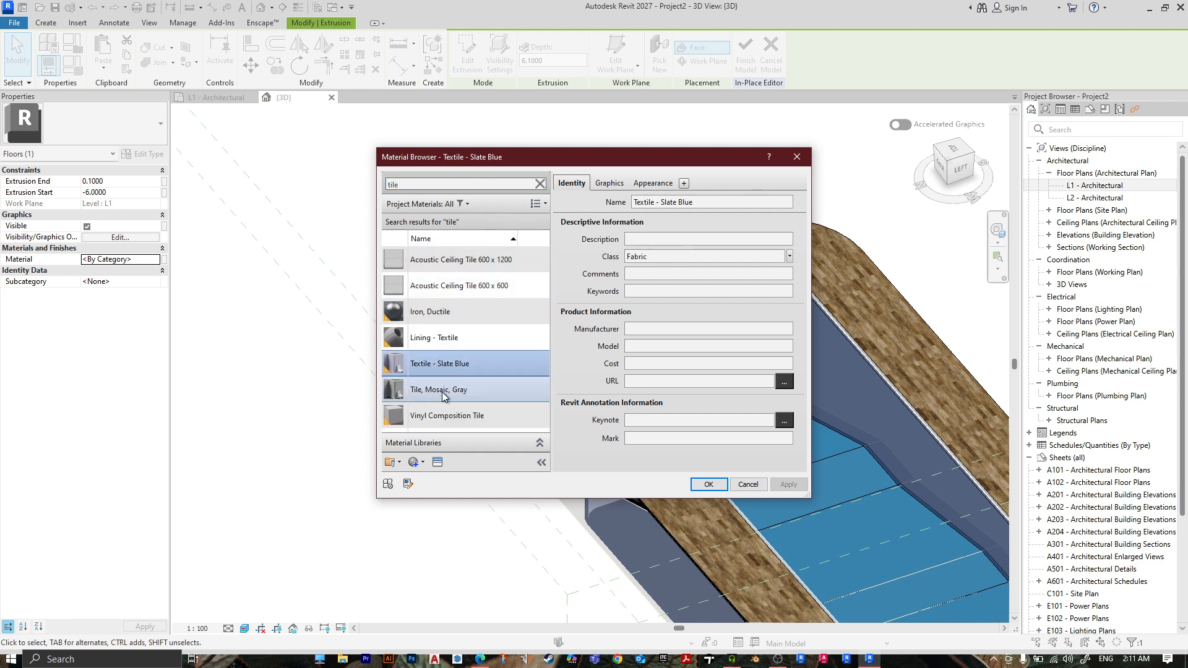
click(609, 185)
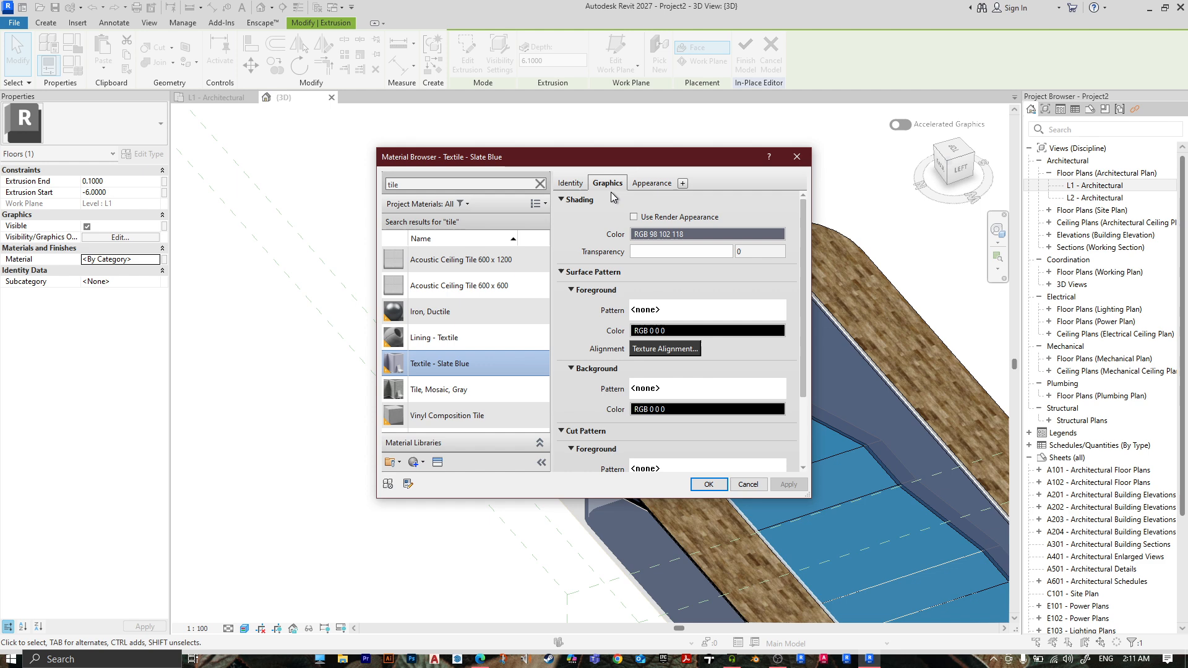
click(652, 184)
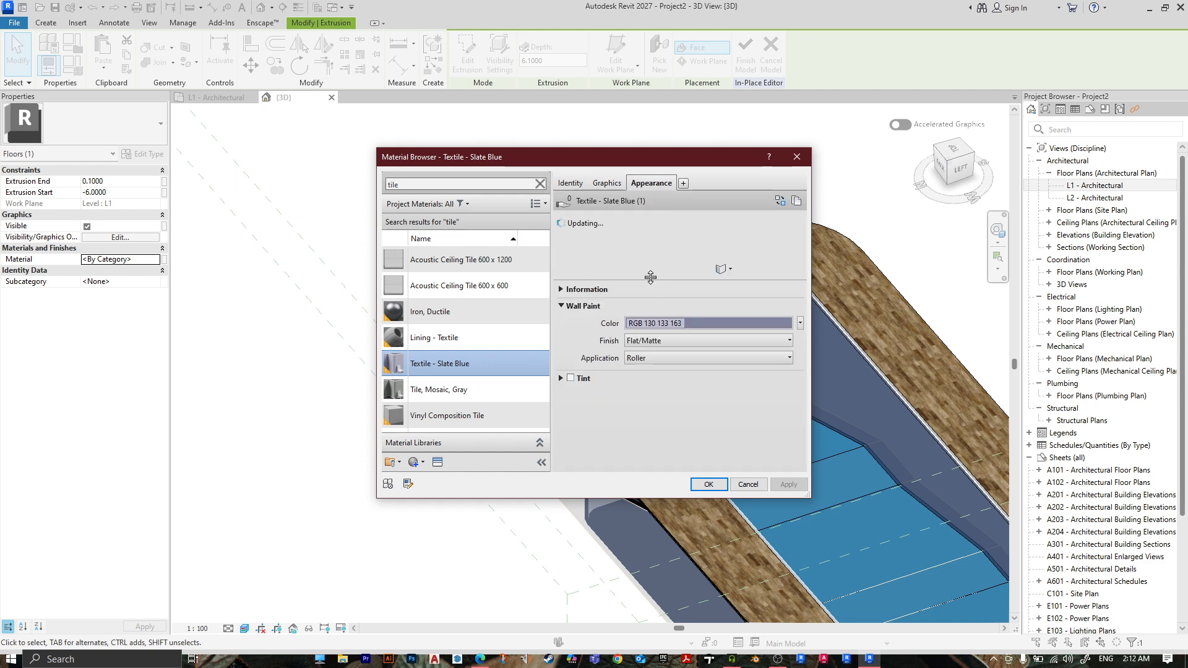
drag(651, 277, 613, 376)
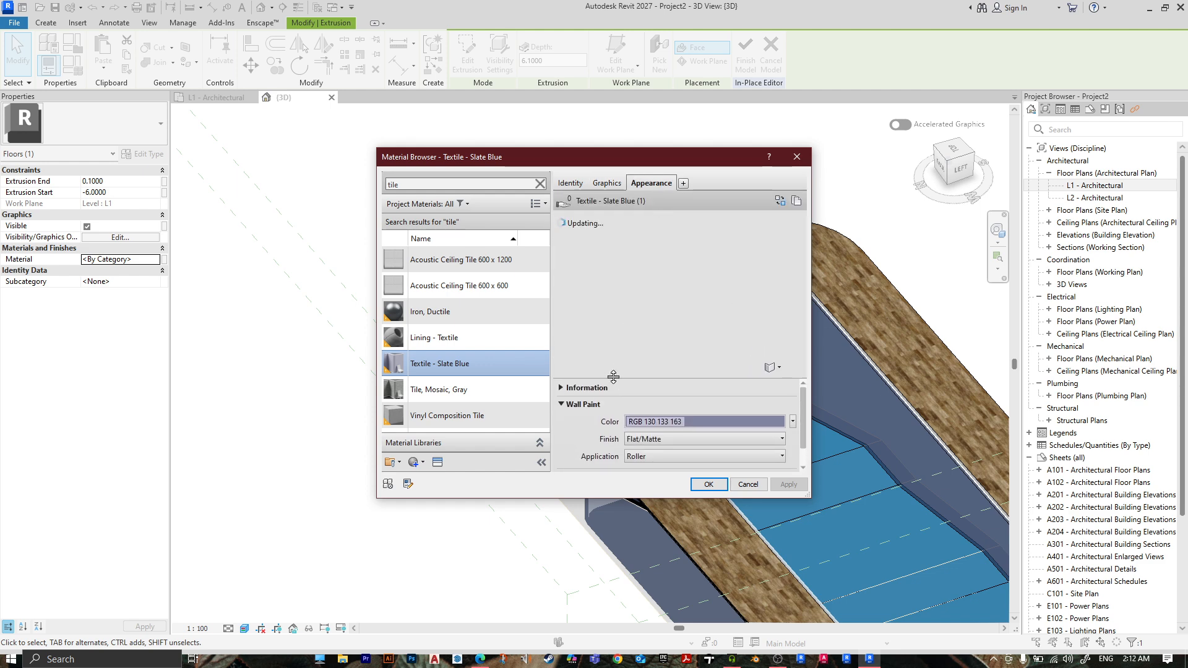
click(707, 484)
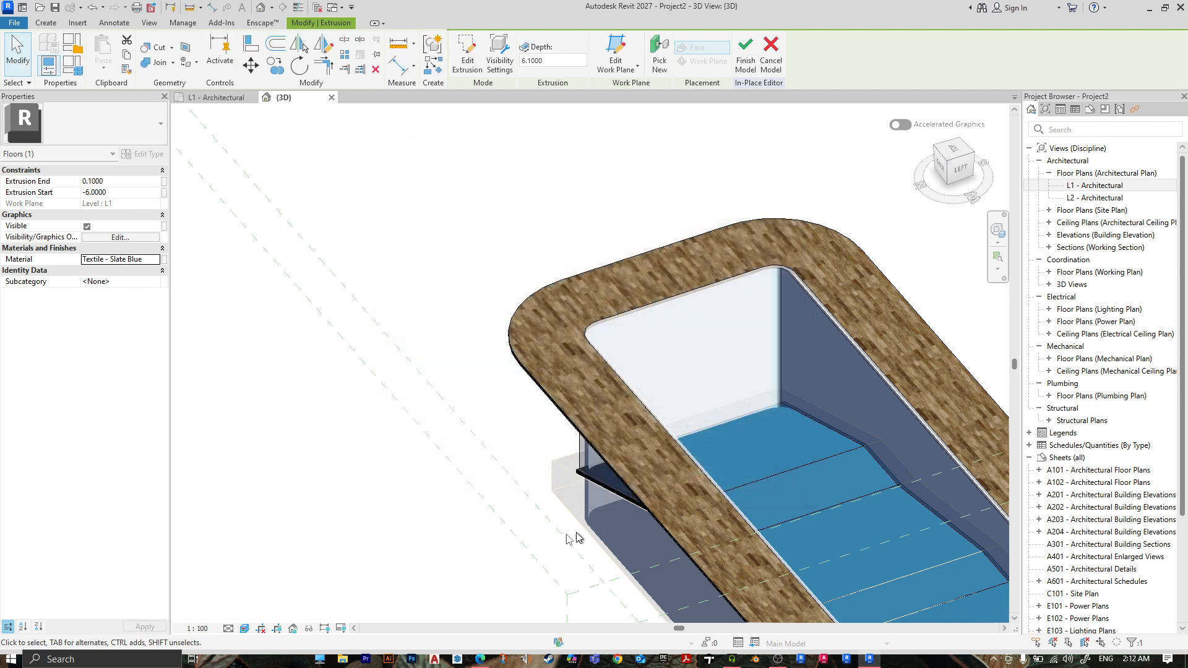
click(467, 513)
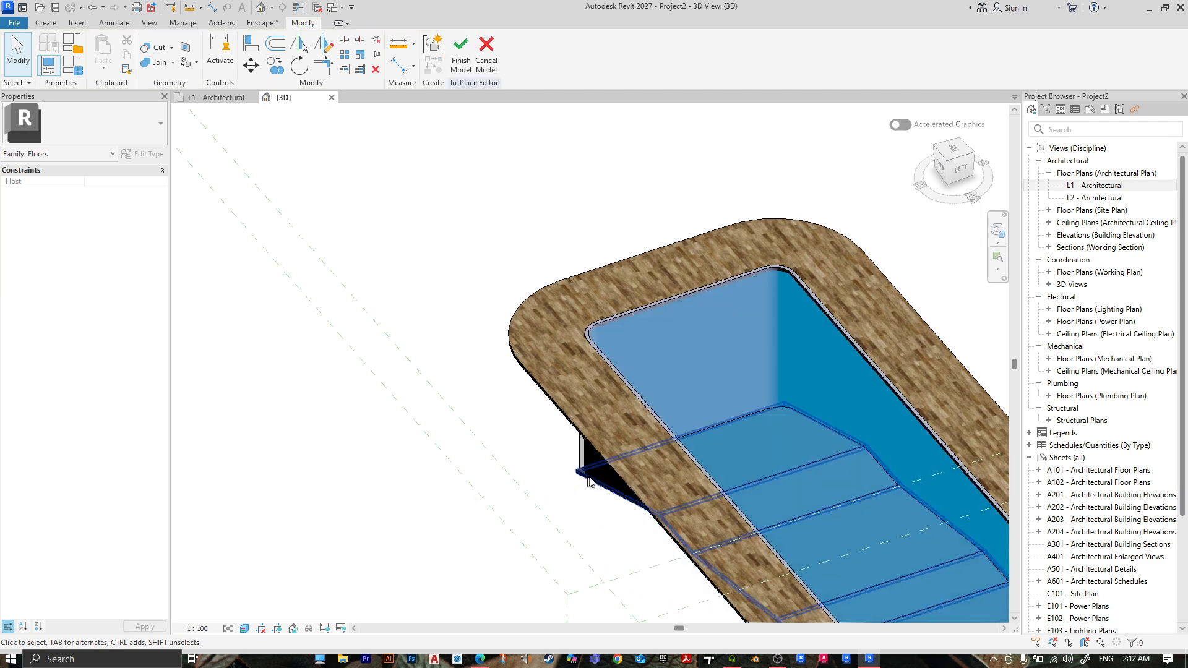
- Copy the basin wall's material name, Textile - Slate Blue, and apply it to the stepped pool floor extrusion
click(593, 341)
key(Escape)
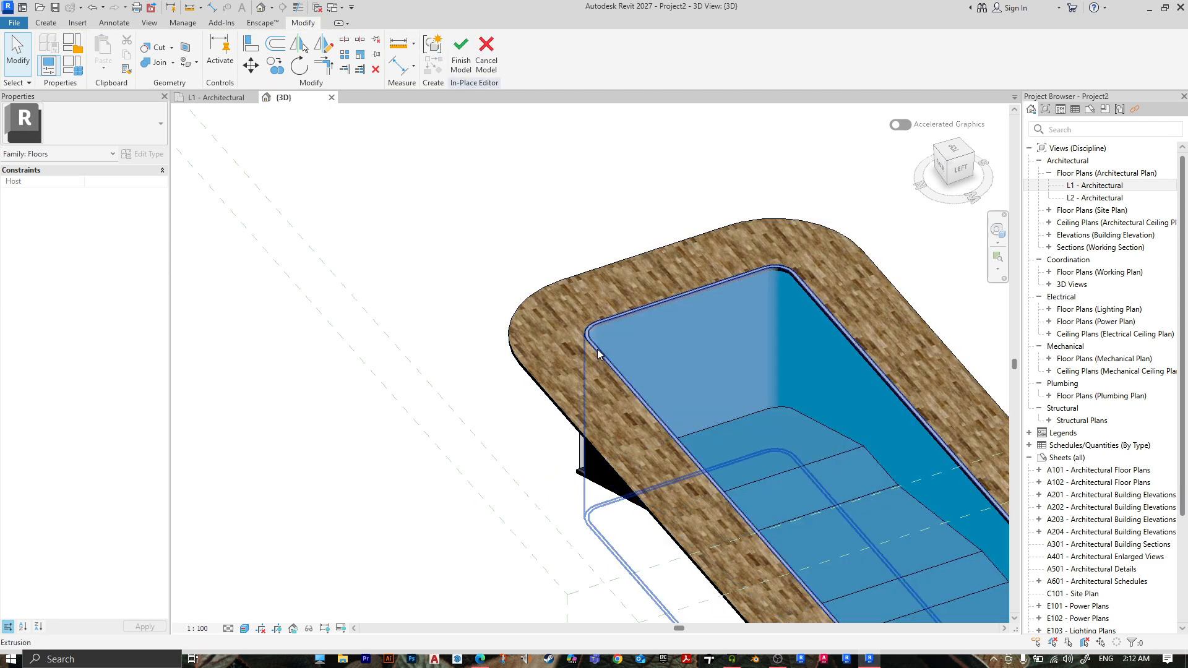
click(597, 354)
click(101, 259)
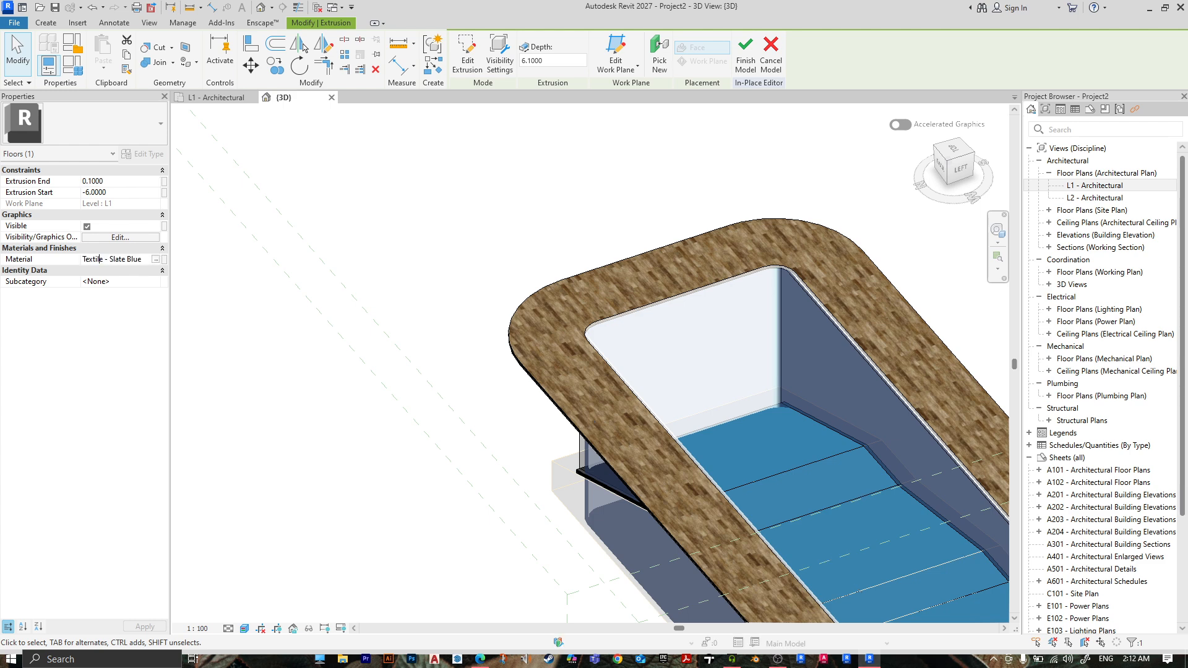
click(345, 424)
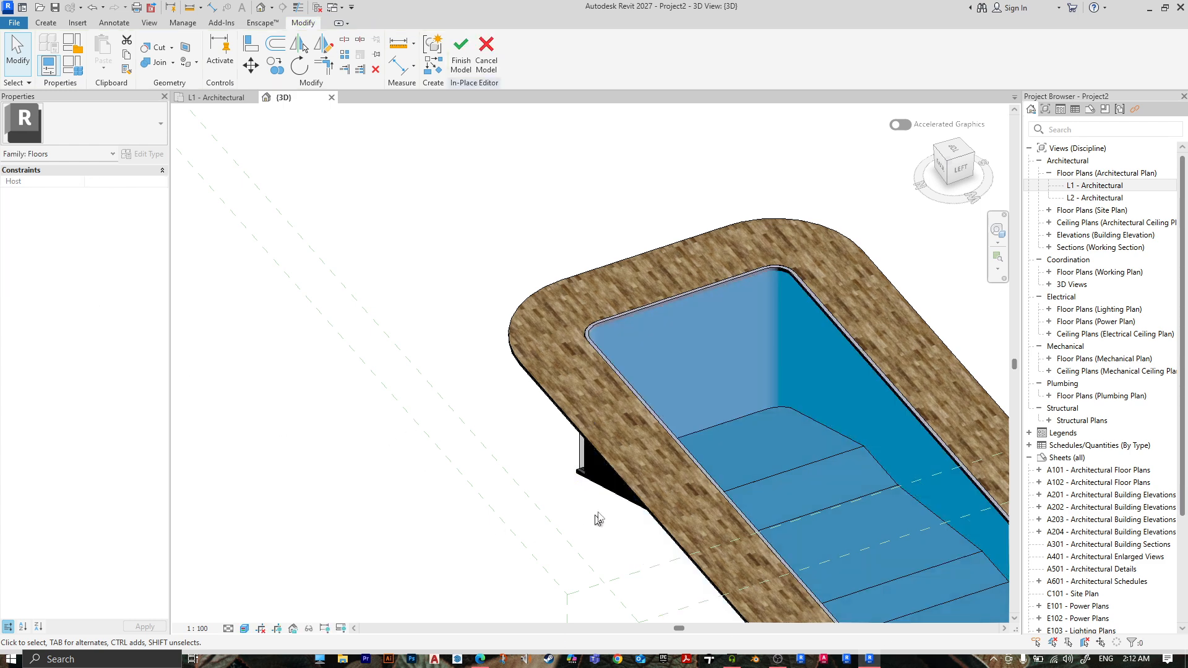
click(585, 487)
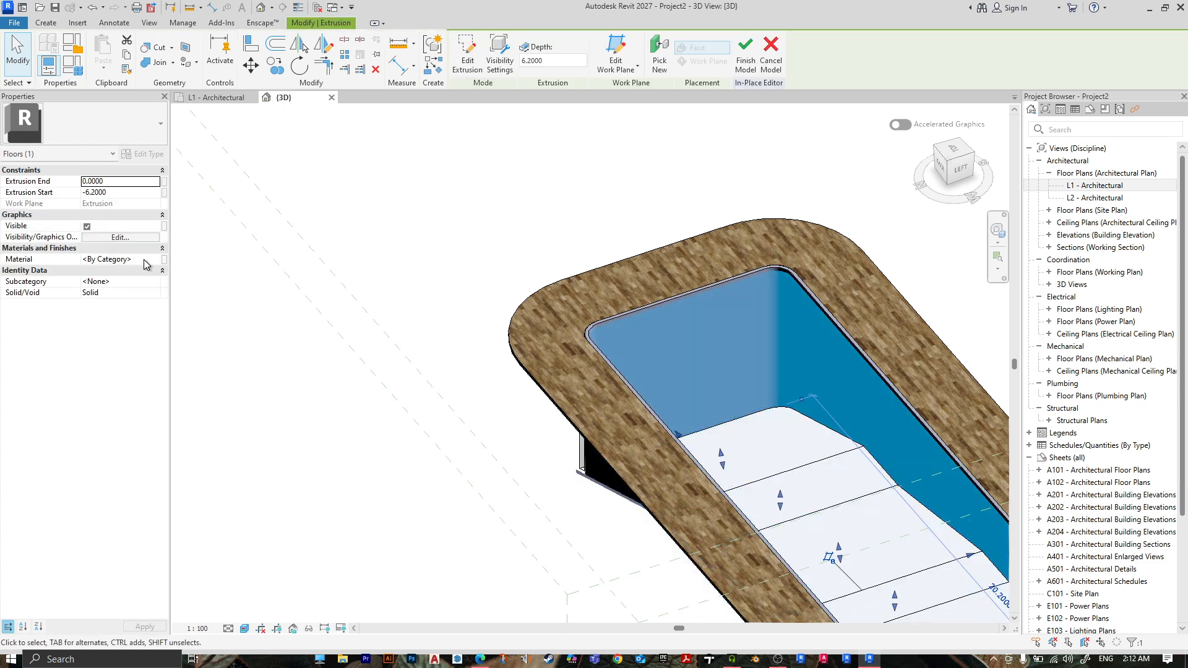
click(106, 259)
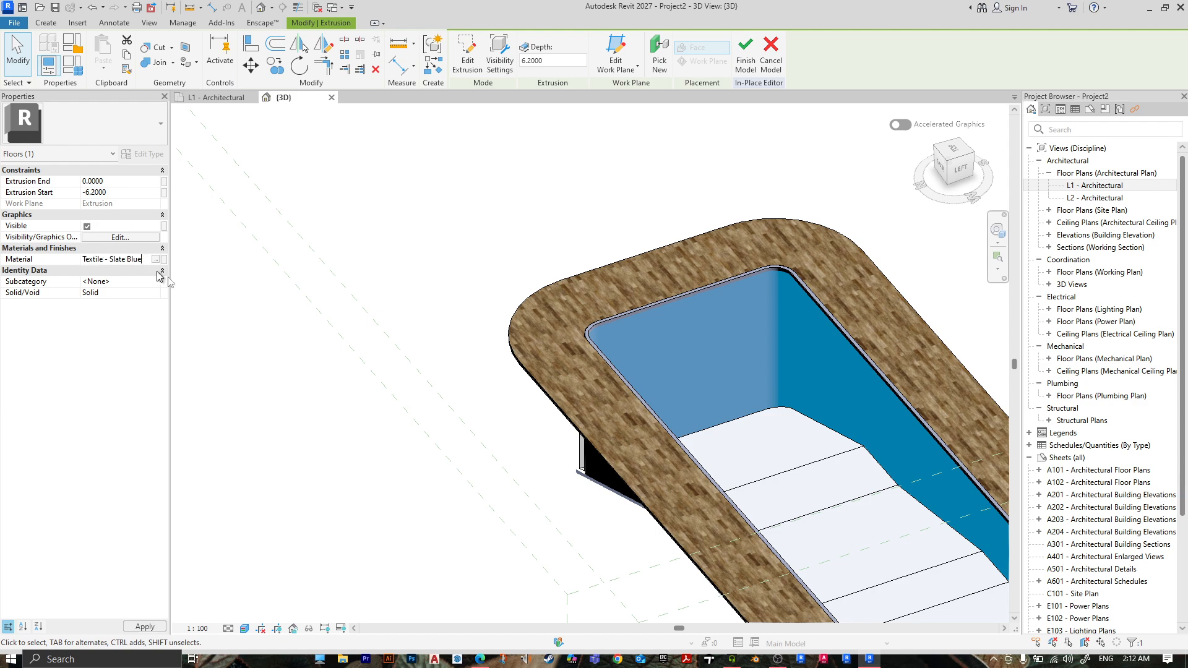
click(342, 335)
- Finish the in-place pool model and inspect the completed pool in 3D
scroll(652, 433, down, 3)
middle_drag(744, 416, 547, 269)
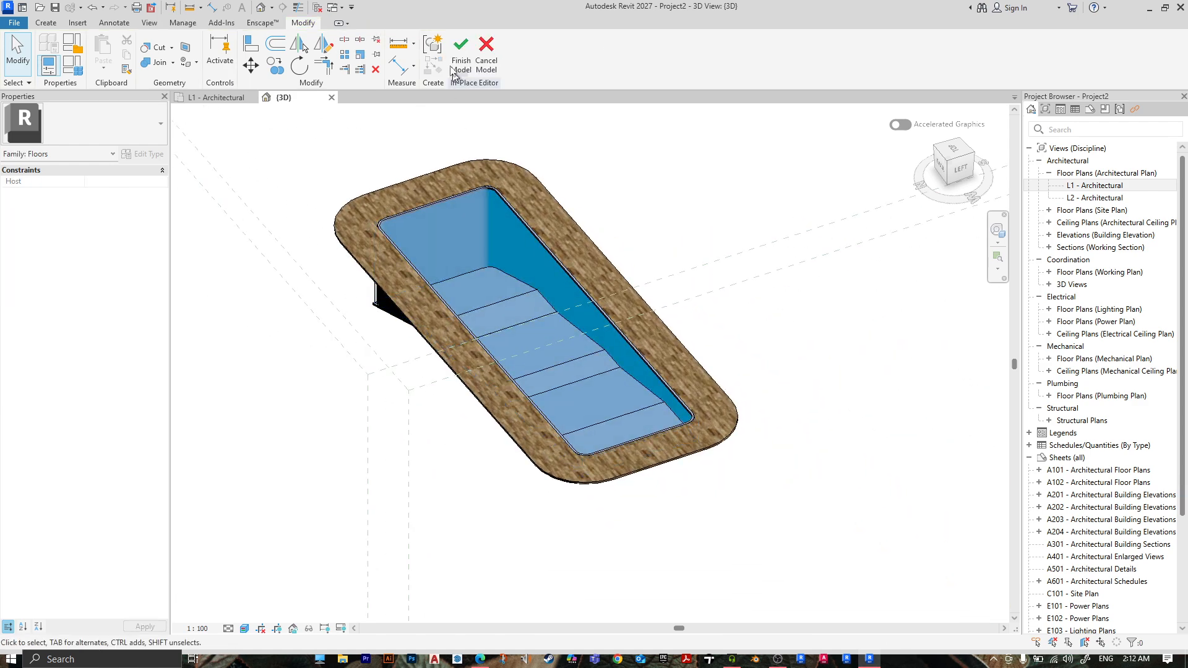
click(461, 56)
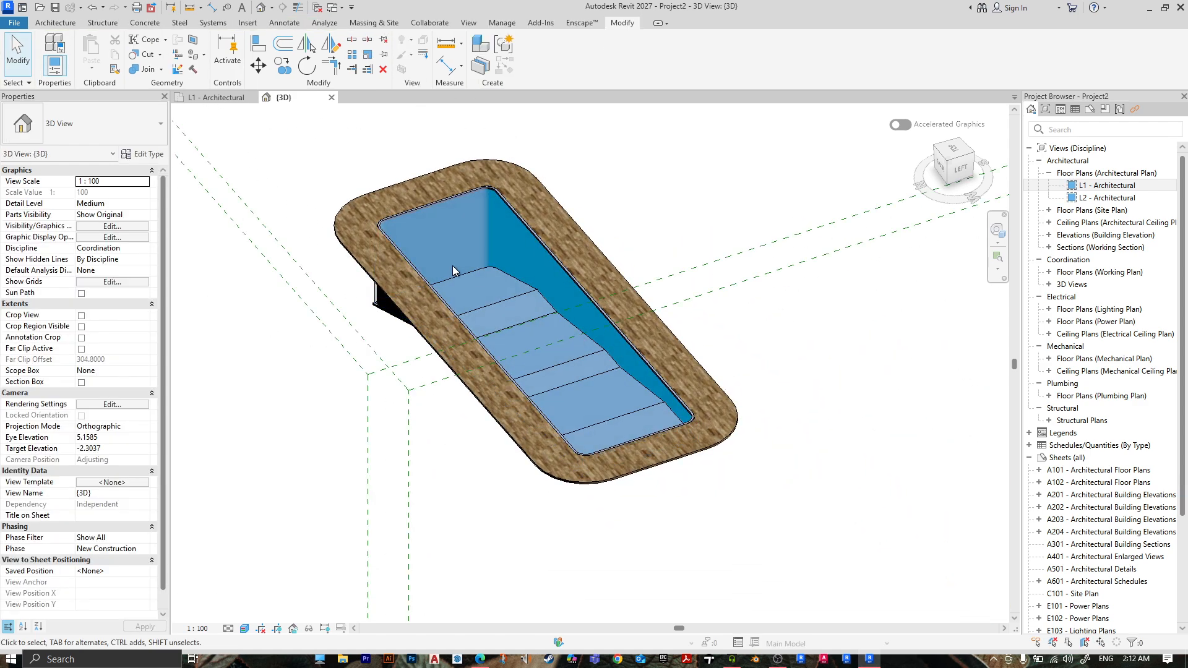
scroll(456, 267, up, 5)
scroll(456, 266, down, 6)
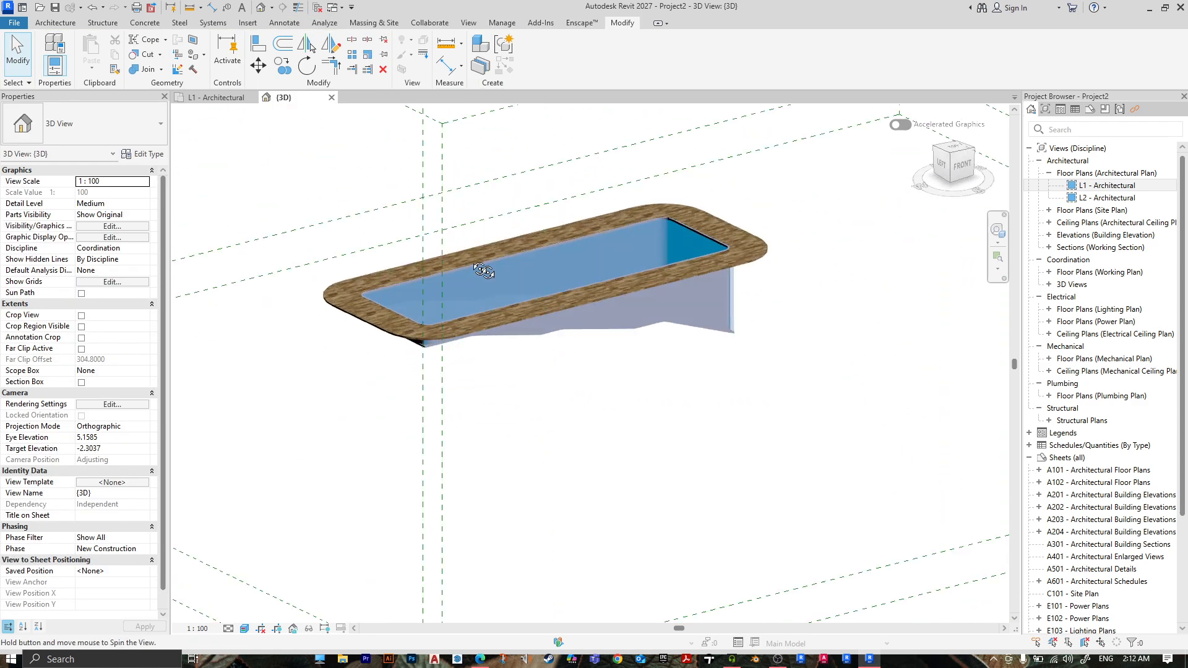